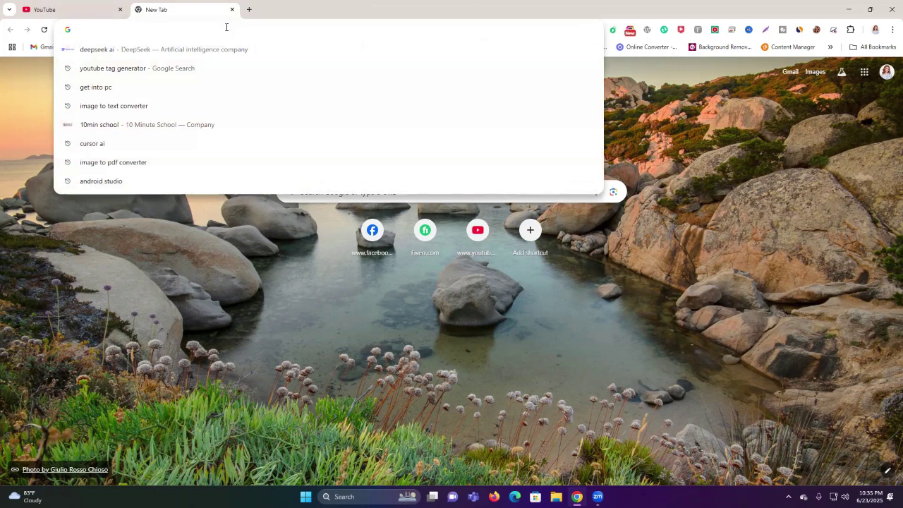
# Step: Search Google for "google ads"
pyautogui.press('Escape')
pyautogui.click(185, 30)
pyautogui.write('go')
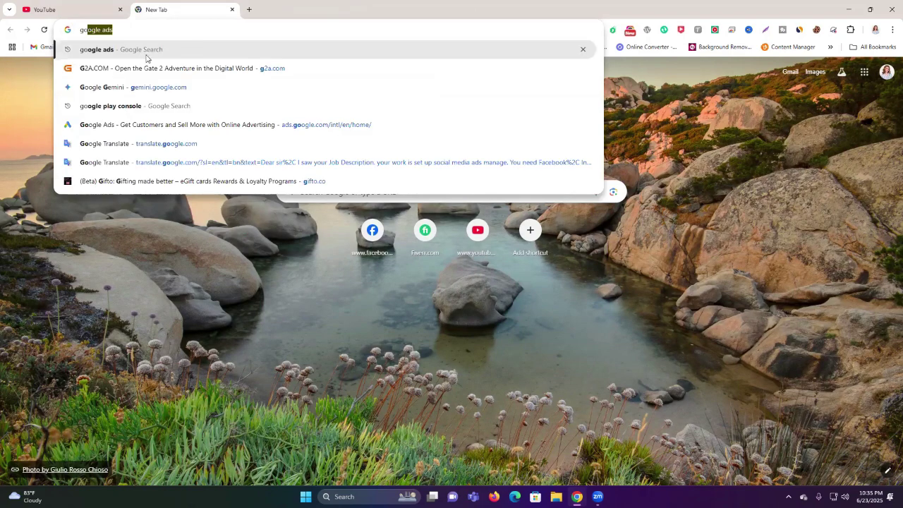
pyautogui.write('ogl')
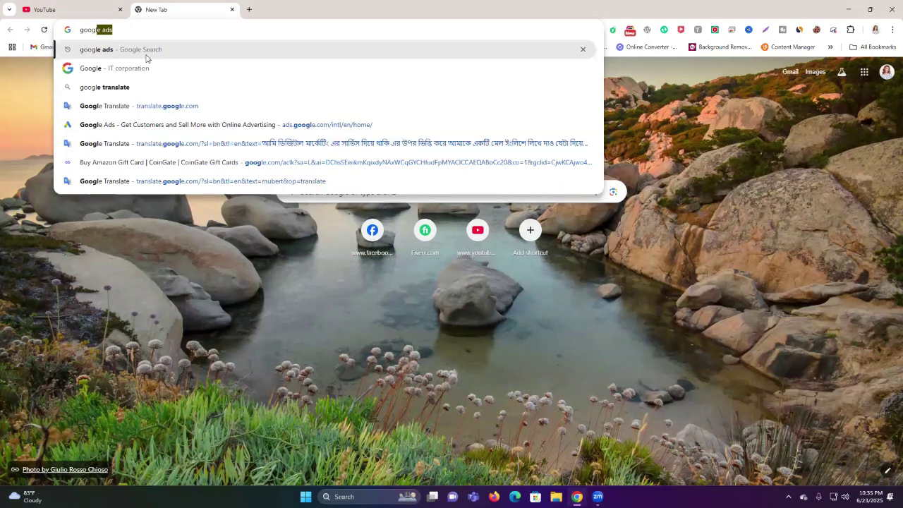
pyautogui.click(146, 56)
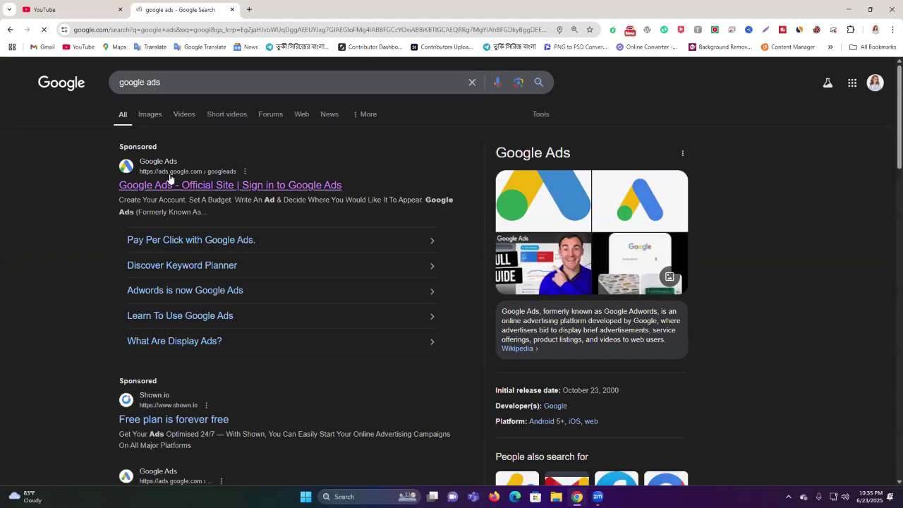
# Step: Sign in to Google Ads through its official site and select the third account in the account list
pyautogui.scroll(-1, 168, 180)
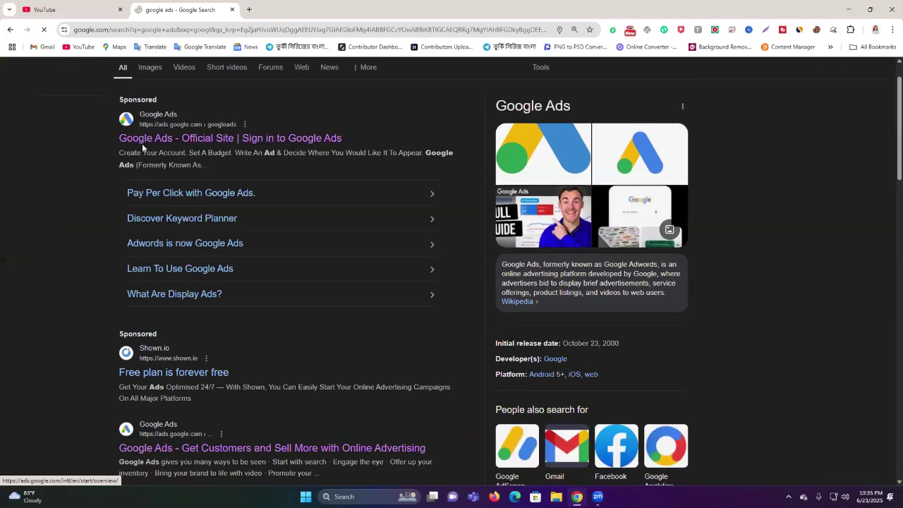
pyautogui.click(192, 141)
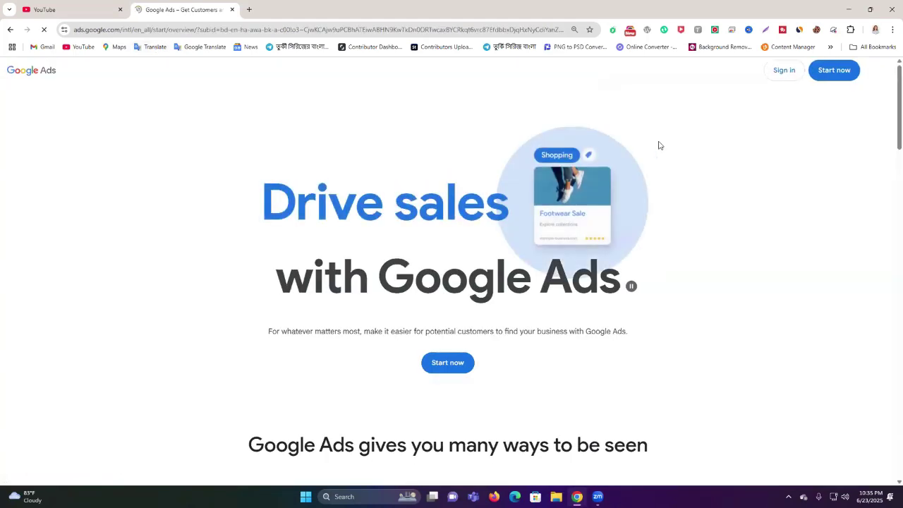
pyautogui.click(786, 71)
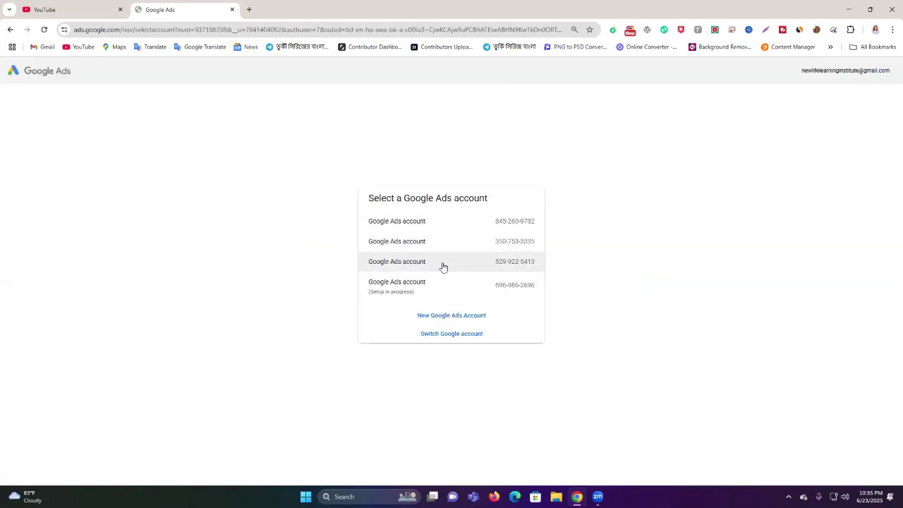
pyautogui.click(443, 266)
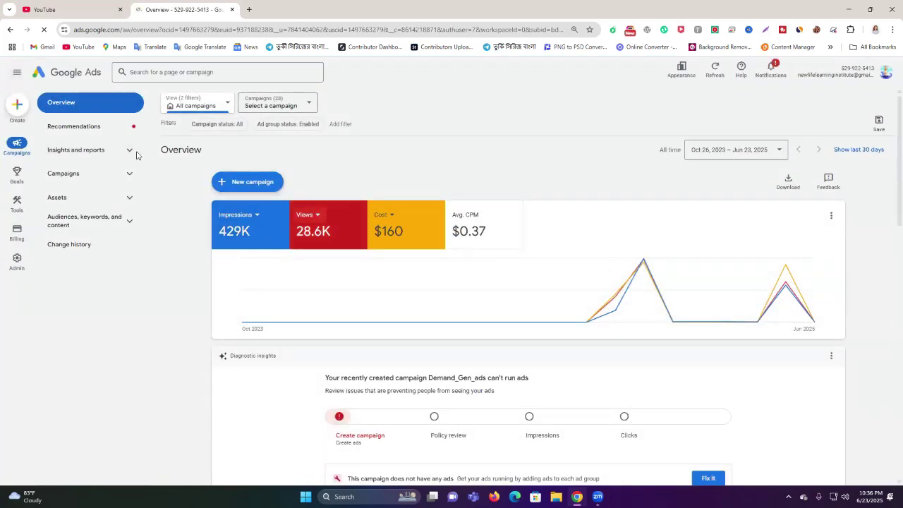
# Step: Start a new campaign with the Local store visits and promotions objective
pyautogui.click(237, 185)
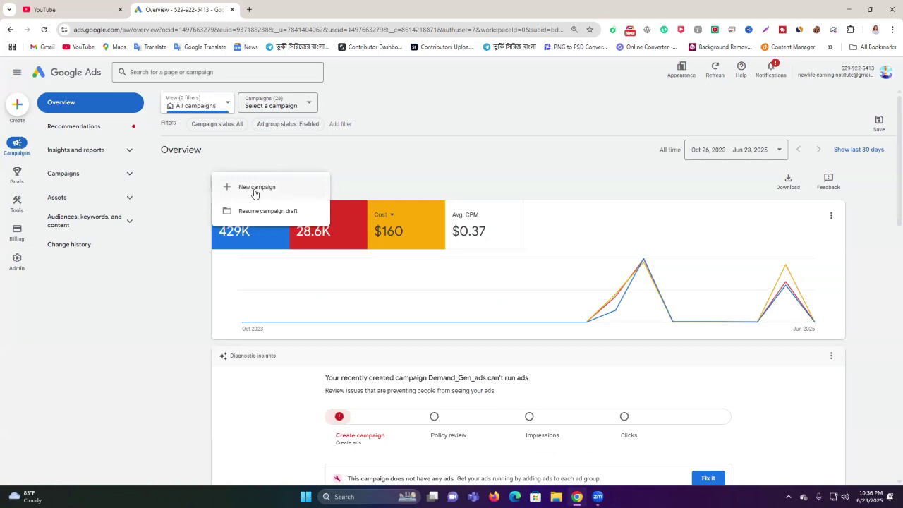
pyautogui.click(264, 192)
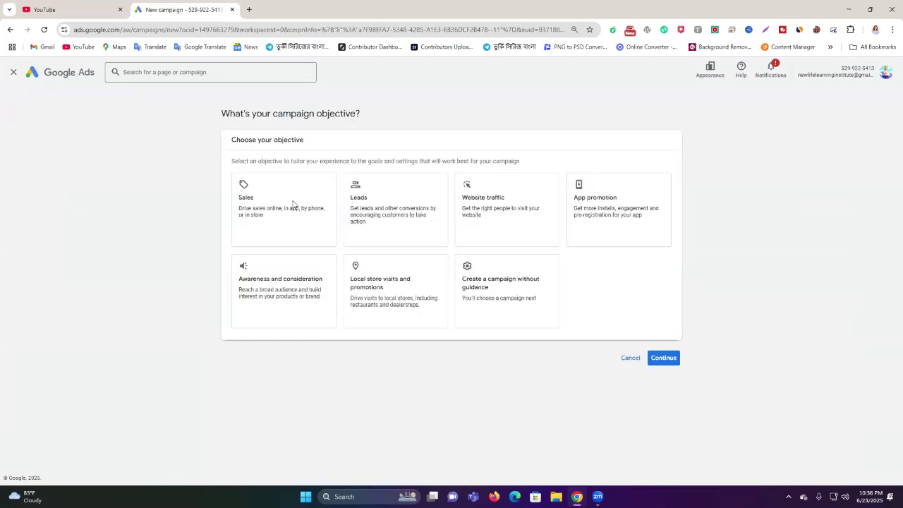
pyautogui.moveTo(212, 119); pyautogui.dragTo(394, 120)
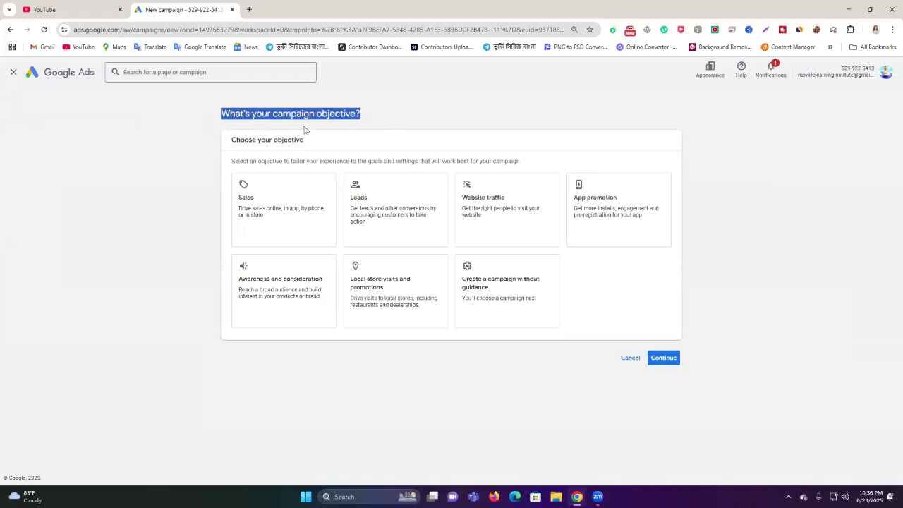
pyautogui.click(372, 288)
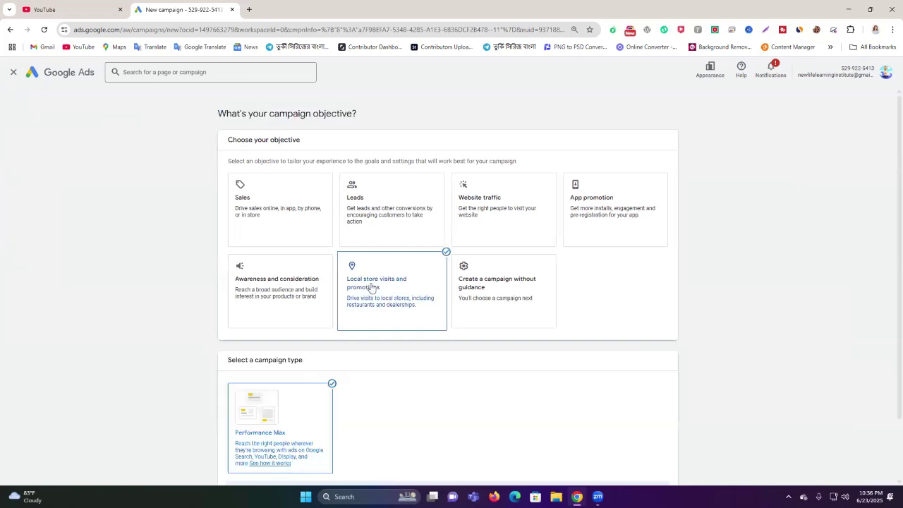
pyautogui.scroll(-2, 405, 285)
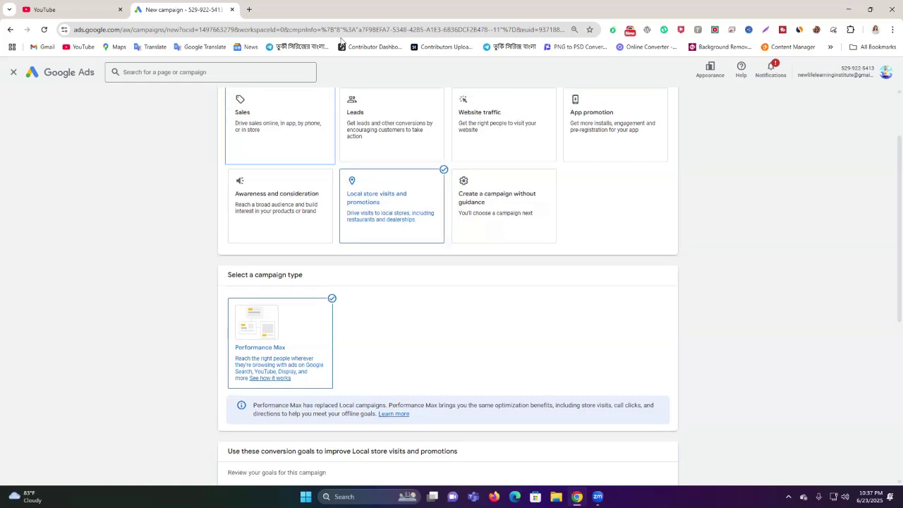
# Step: Search Google for "mirpur best restaurant" in a new browser tab
pyautogui.click(249, 9)
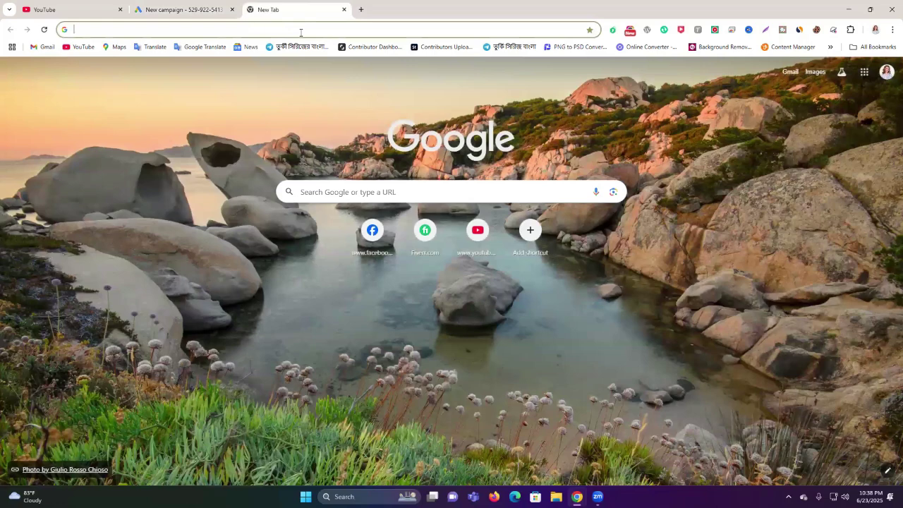
pyautogui.click(301, 32)
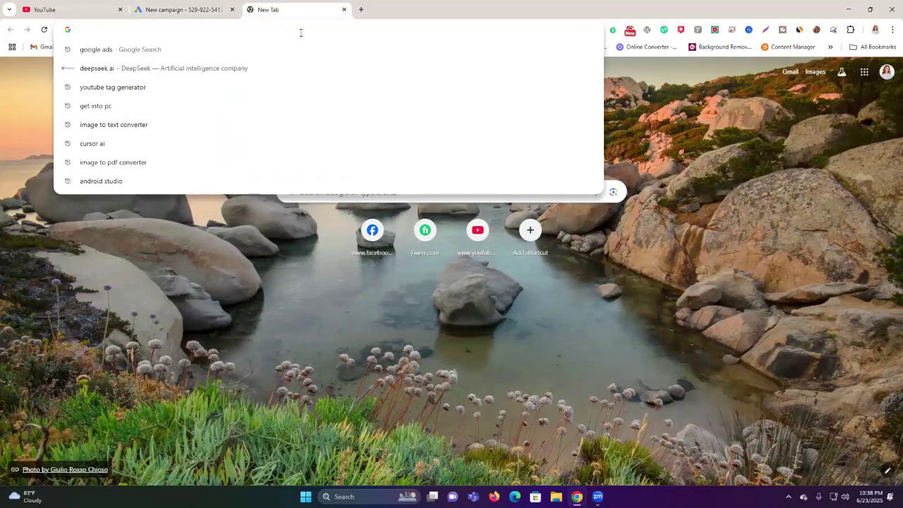
pyautogui.write('mir')
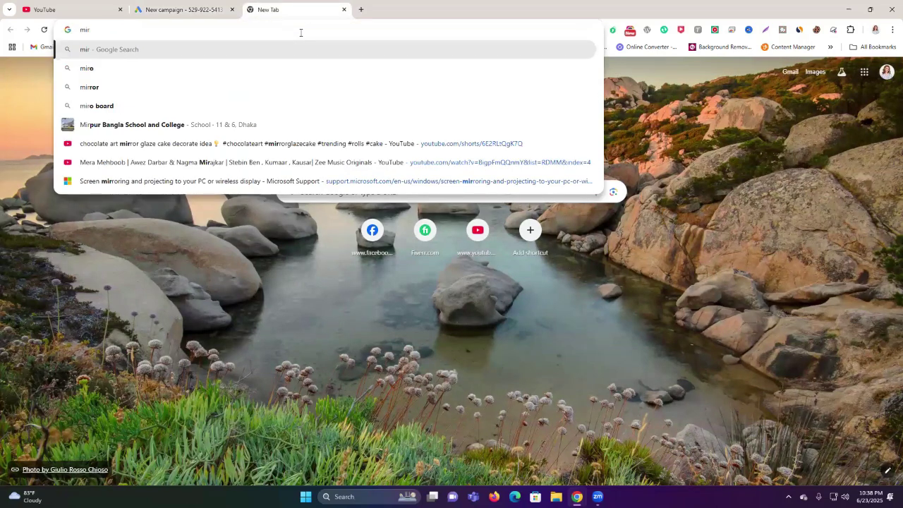
pyautogui.write('pur')
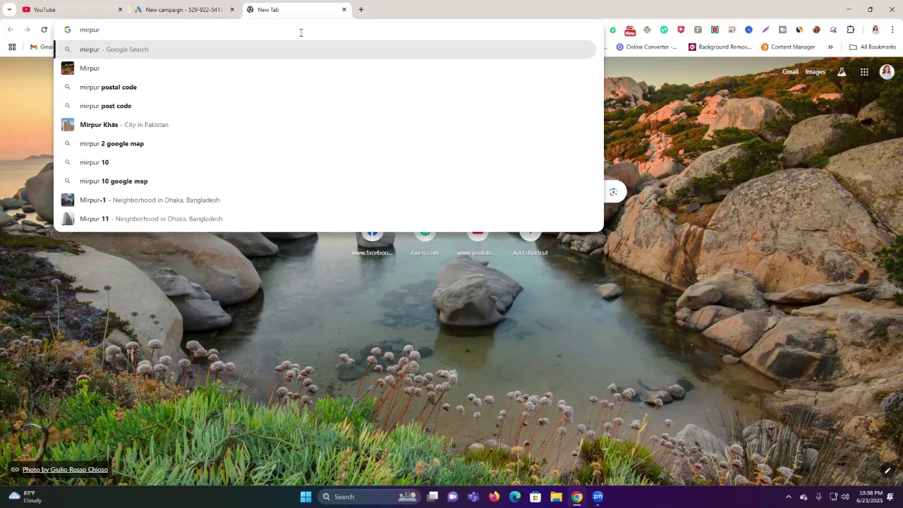
pyautogui.write(' best')
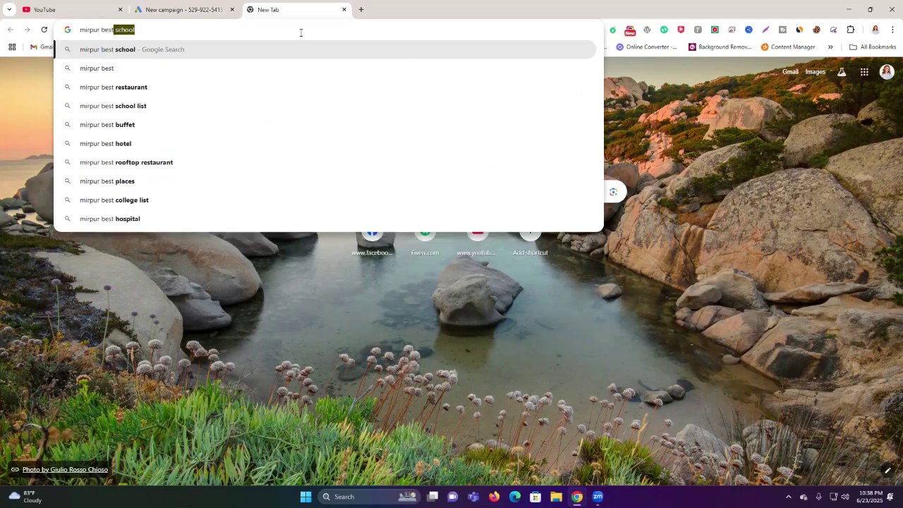
pyautogui.click(171, 87)
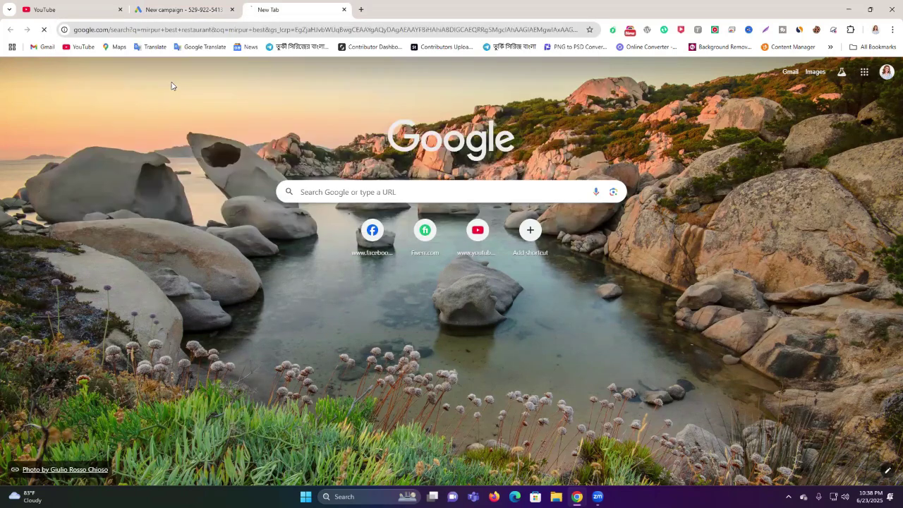
# Step: Examine the listed Mirpur restaurants, their ratings and their locations on the map
pyautogui.scroll(-2, 643, 206)
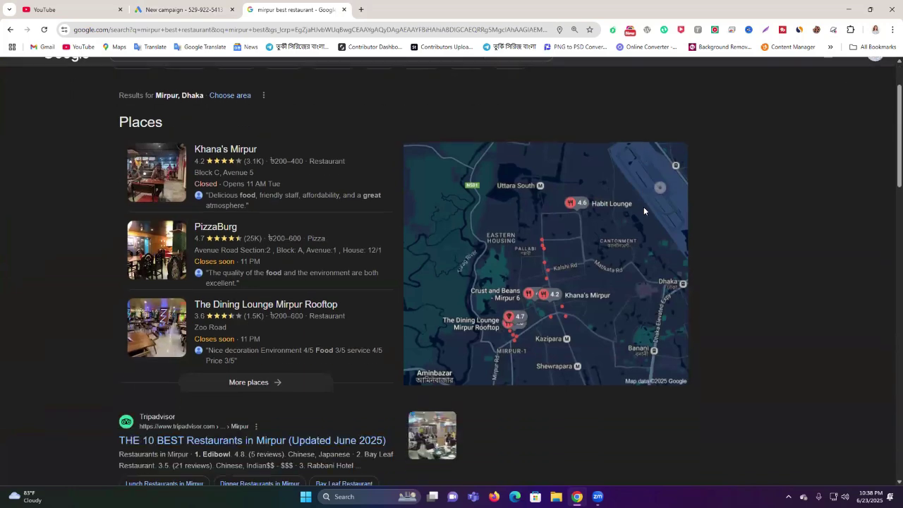
pyautogui.scroll(1, 227, 192)
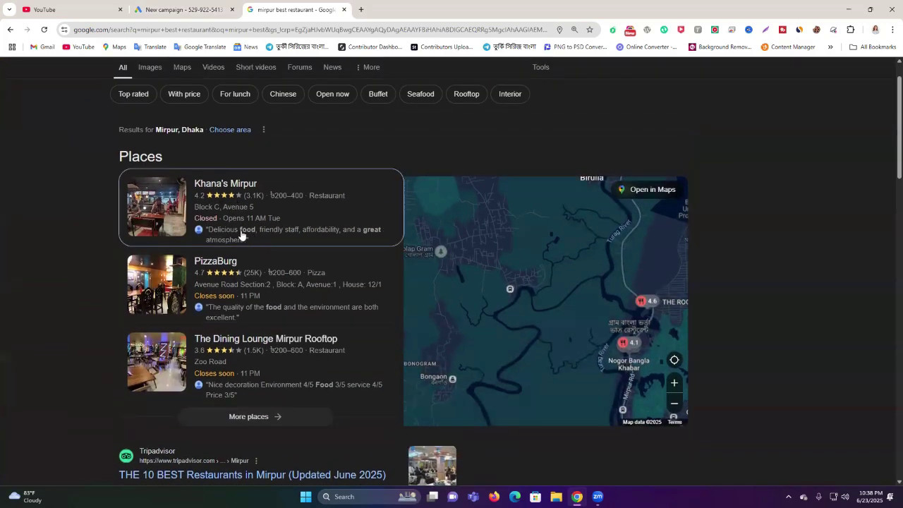
pyautogui.scroll(-1, 247, 286)
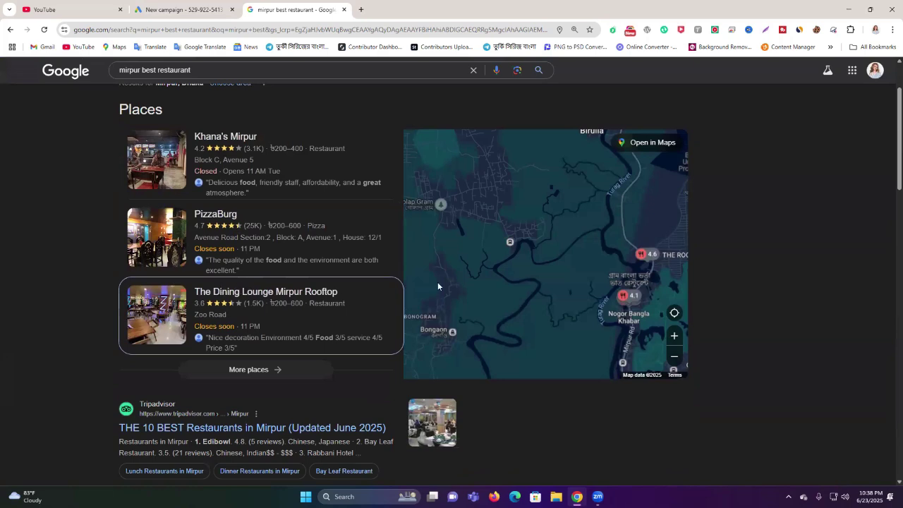
pyautogui.scroll(1, 212, 267)
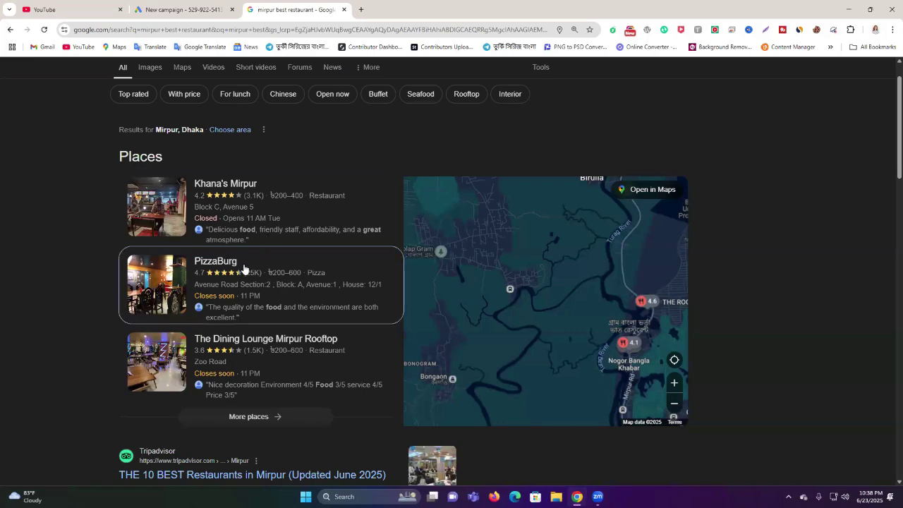
pyautogui.scroll(-1, 242, 271)
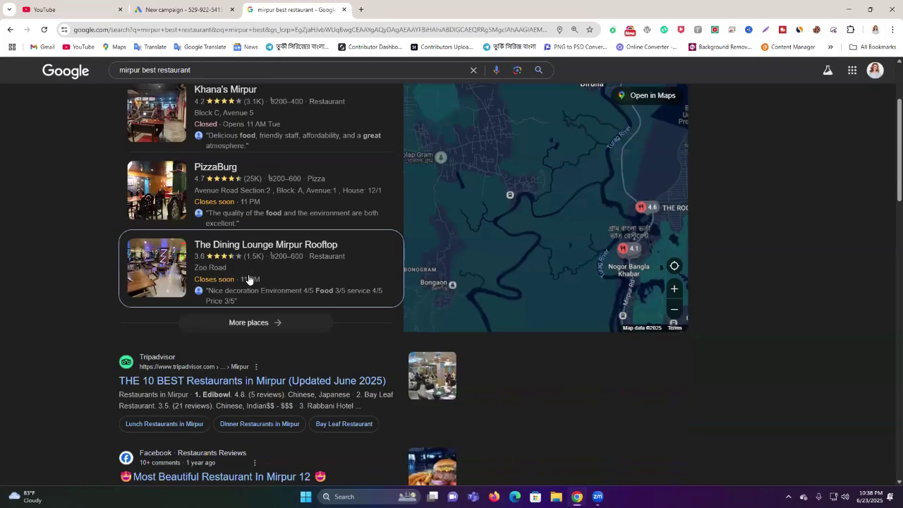
pyautogui.scroll(-1, 248, 279)
pyautogui.scroll(2, 255, 273)
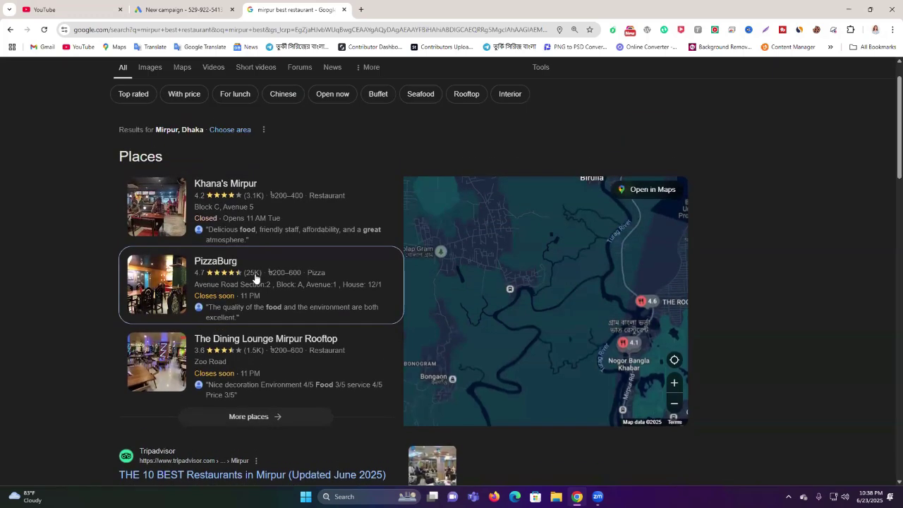
pyautogui.moveTo(543, 231)
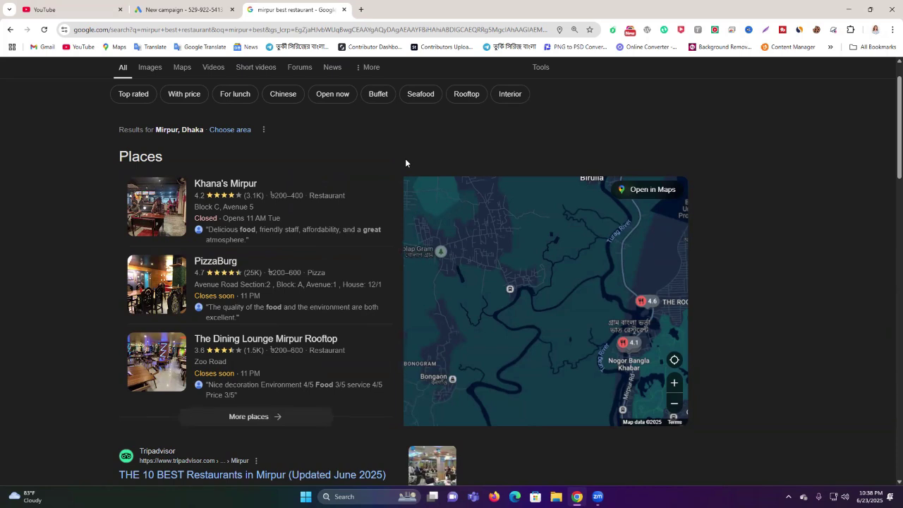
# Step: Compare the restaurant search results with the campaign's local store visits objective, ending back on the new campaign page
pyautogui.click(184, 9)
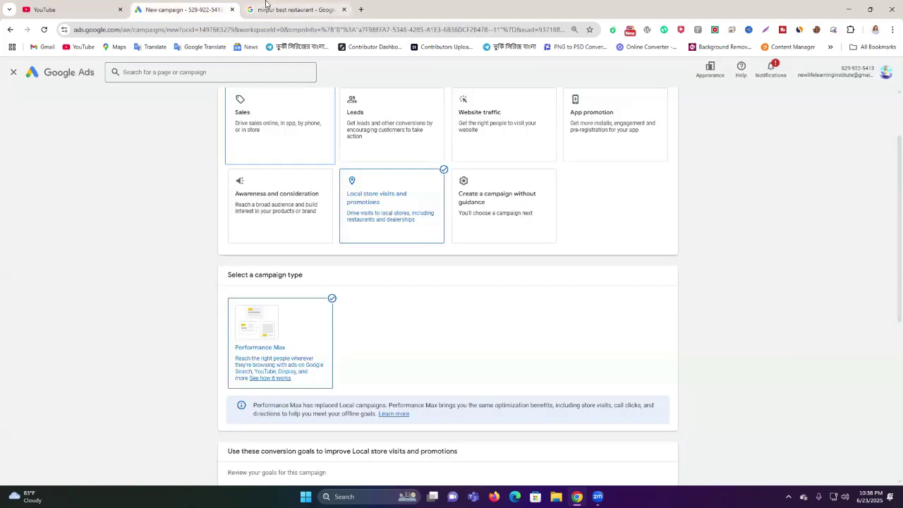
pyautogui.click(288, 8)
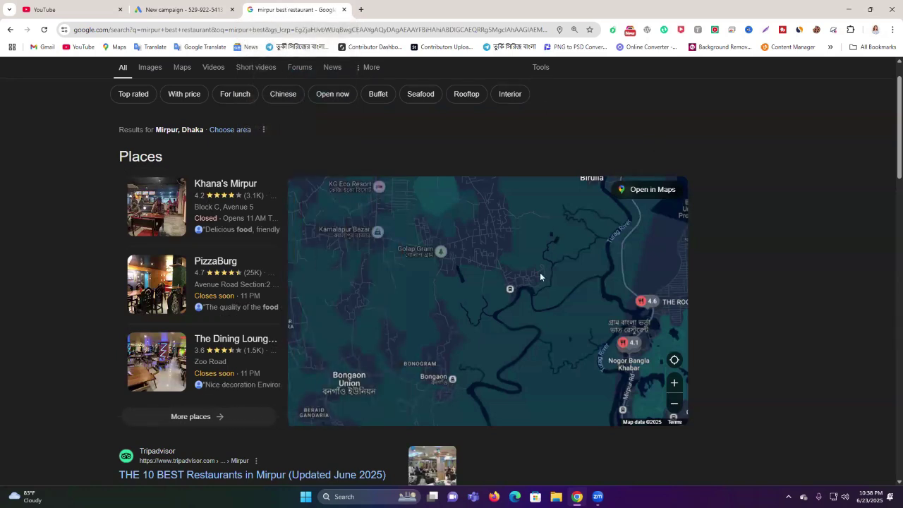
pyautogui.click(183, 9)
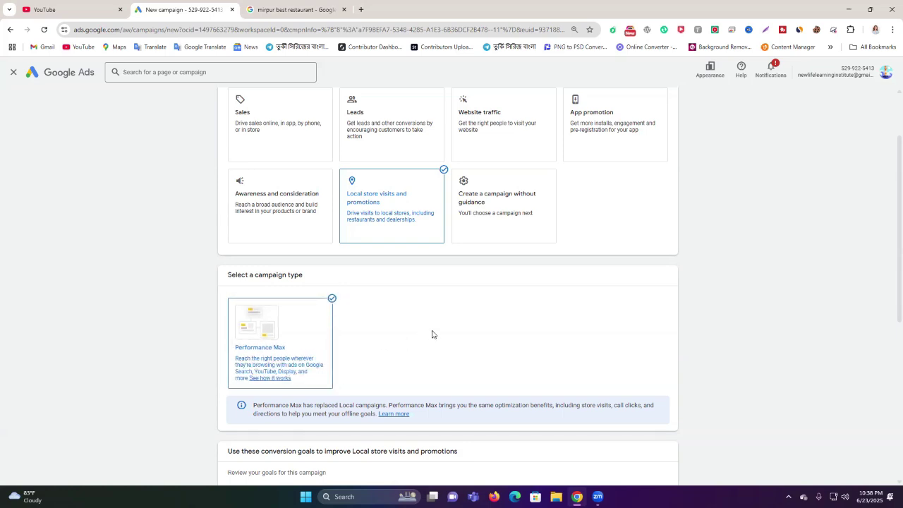
pyautogui.click(297, 9)
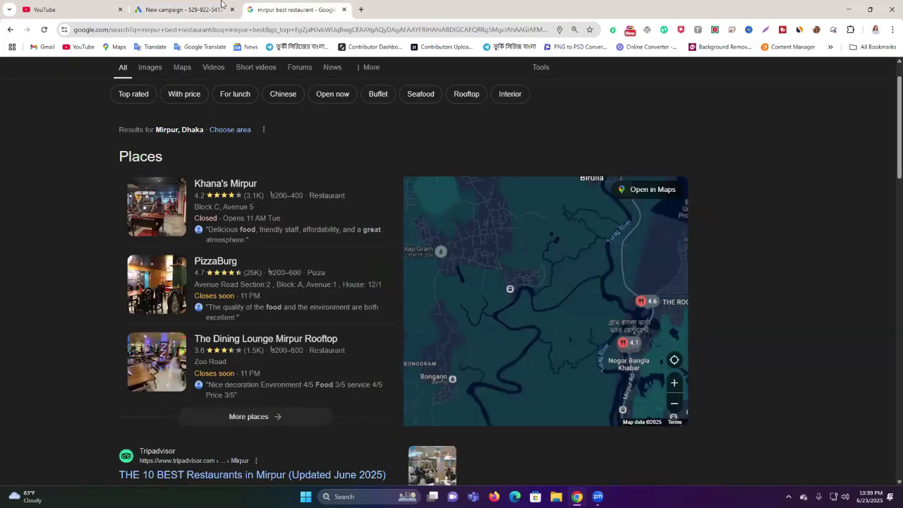
pyautogui.click(183, 9)
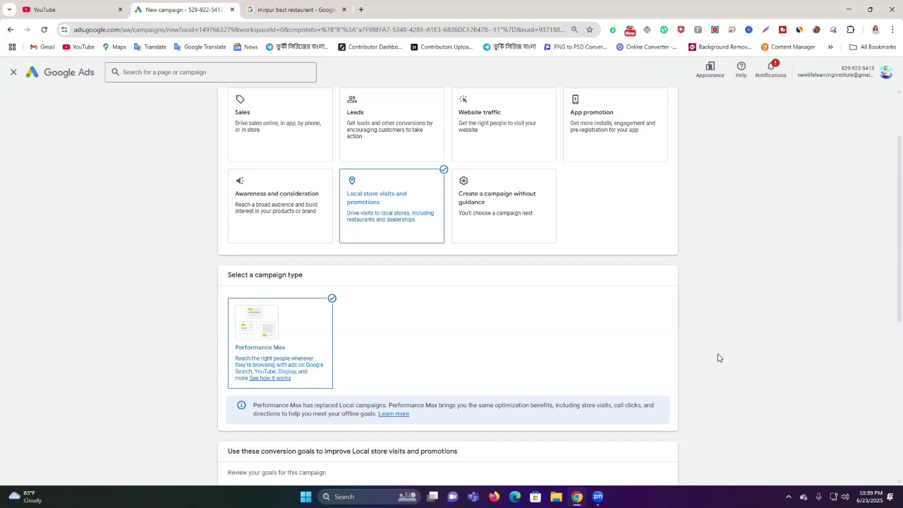
# Step: Review the new campaign's Performance Max type, conversion goals, store location feed and final URL sections
pyautogui.scroll(-1, 522, 253)
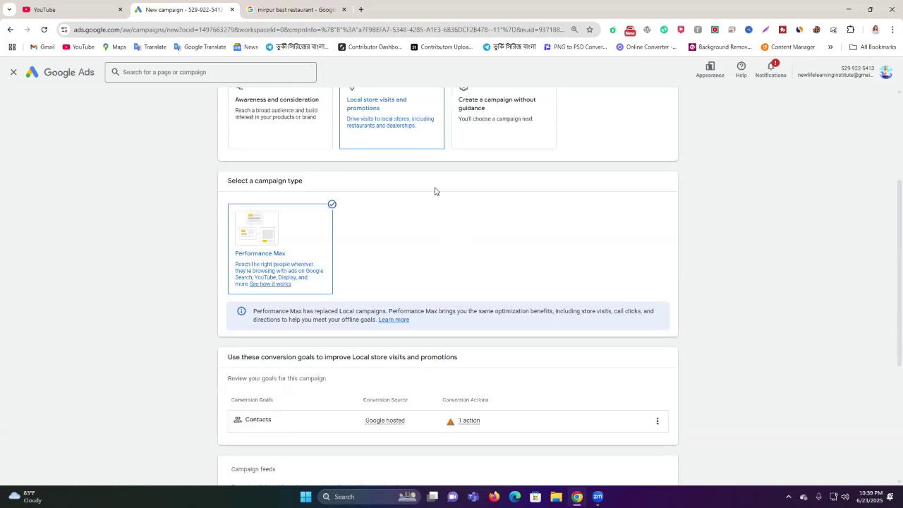
pyautogui.scroll(2, 413, 113)
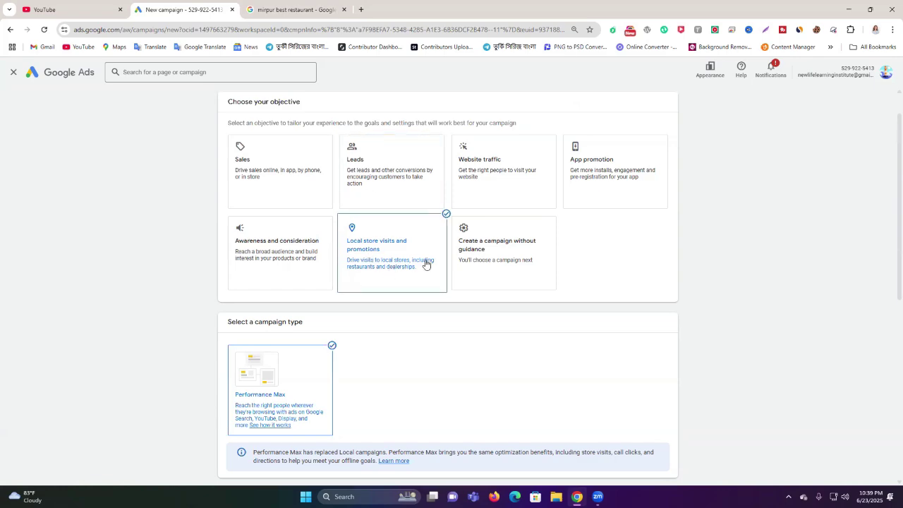
pyautogui.scroll(-1, 399, 264)
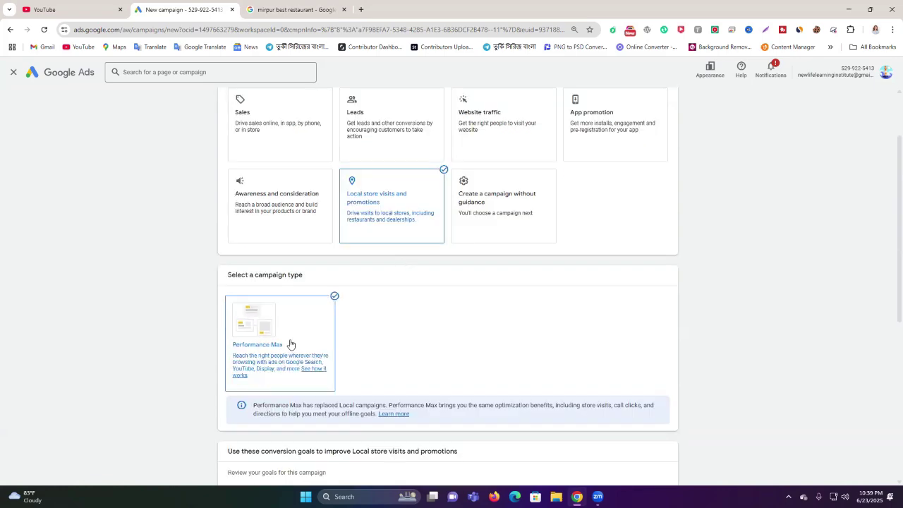
pyautogui.scroll(-2, 302, 337)
pyautogui.scroll(-1, 364, 329)
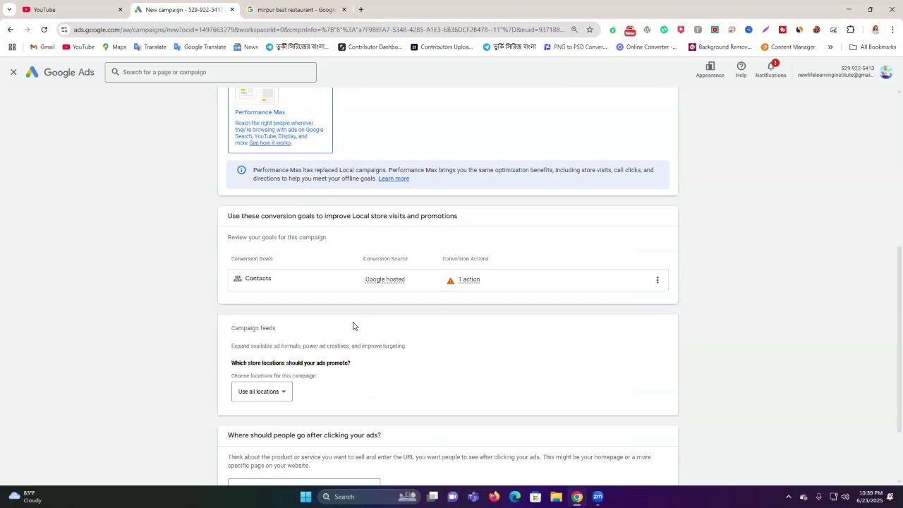
pyautogui.scroll(-1, 326, 293)
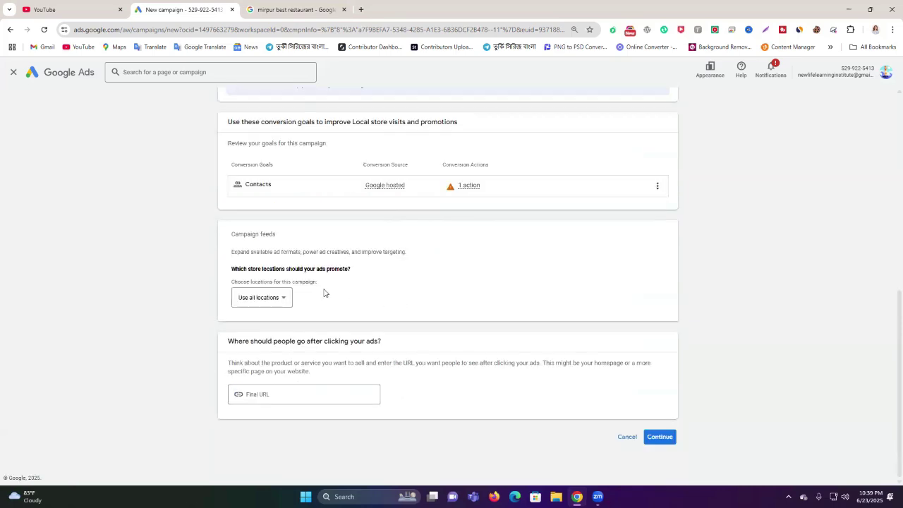
# Step: Check the store location choices in the campaign feeds and keep Use all locations
pyautogui.click(268, 299)
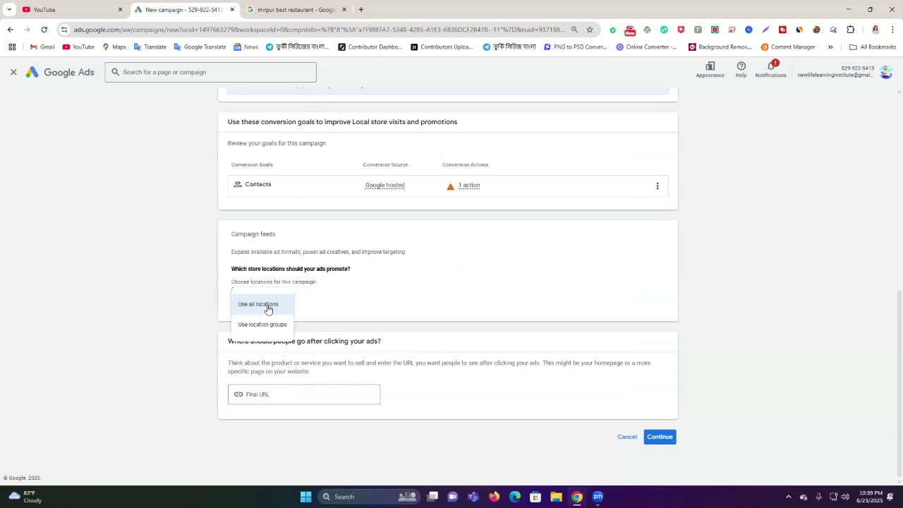
pyautogui.click(278, 394)
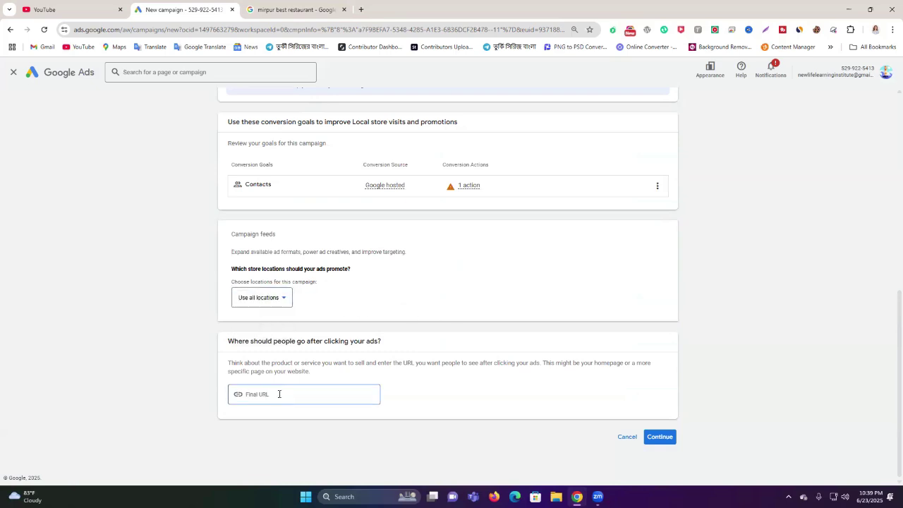
pyautogui.click(259, 297)
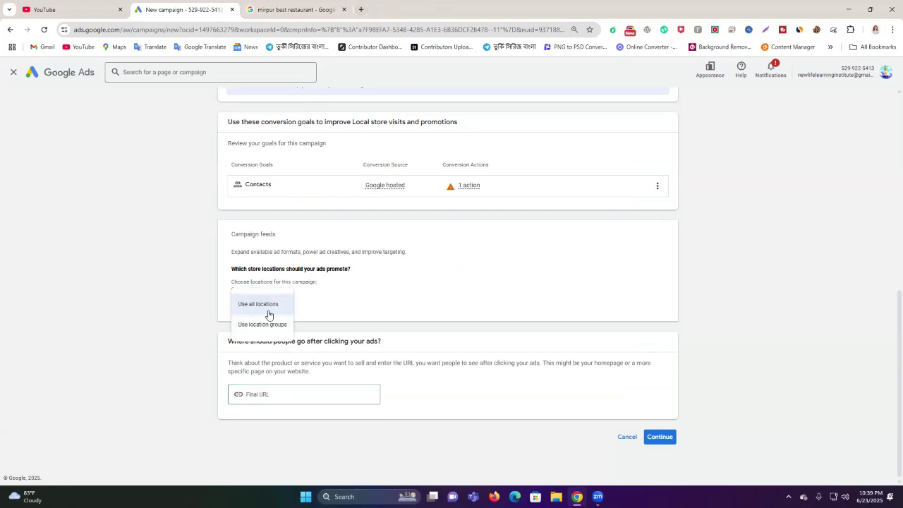
pyautogui.click(262, 303)
# Step: Search for "10min school" in a new browser tab and open the 10 Minute School website
pyautogui.click(360, 9)
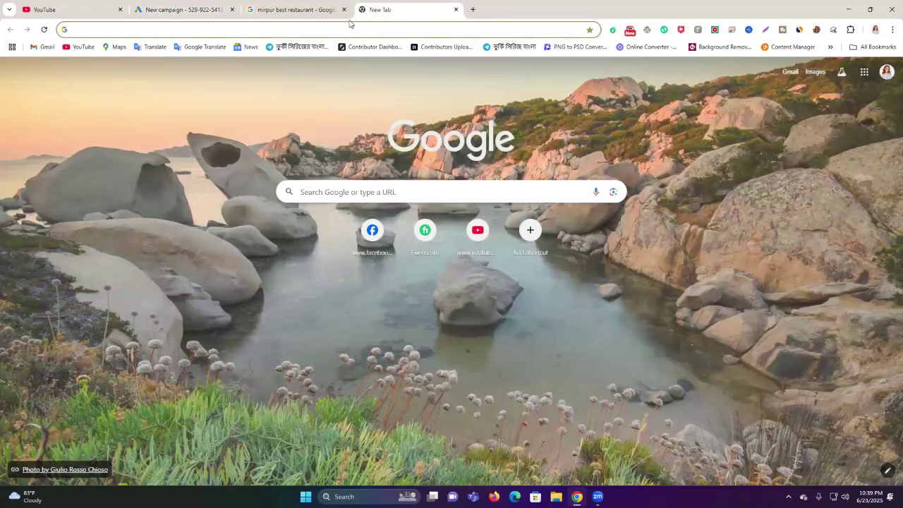
pyautogui.write('newlifelearninginstitute.com')
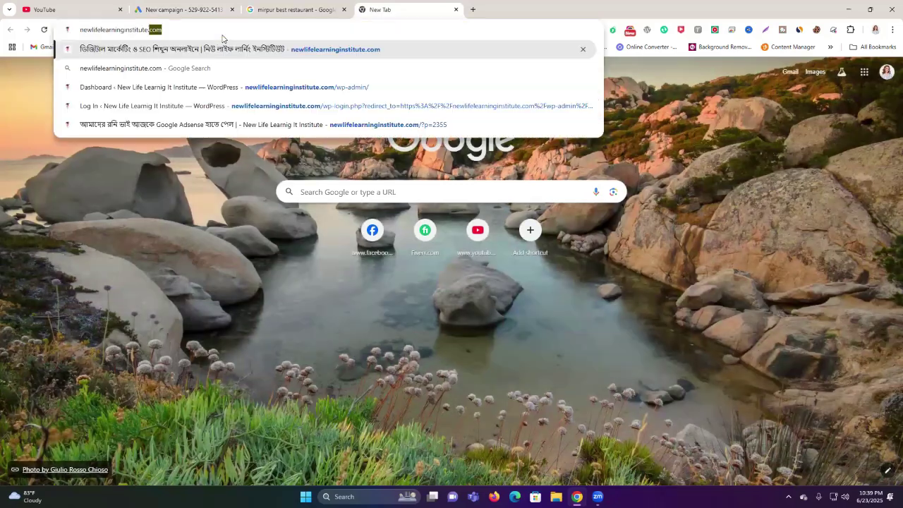
pyautogui.hotkey('ctrl', 'a')
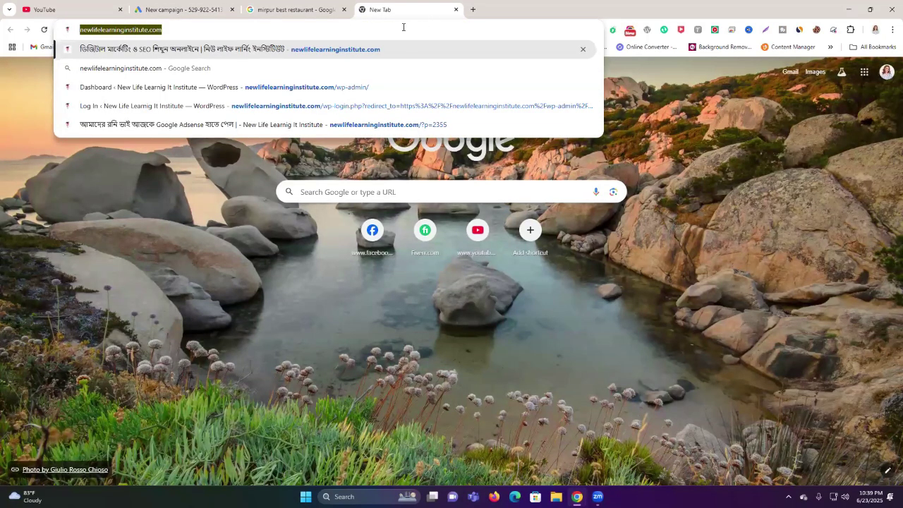
pyautogui.doubleClick(404, 27)
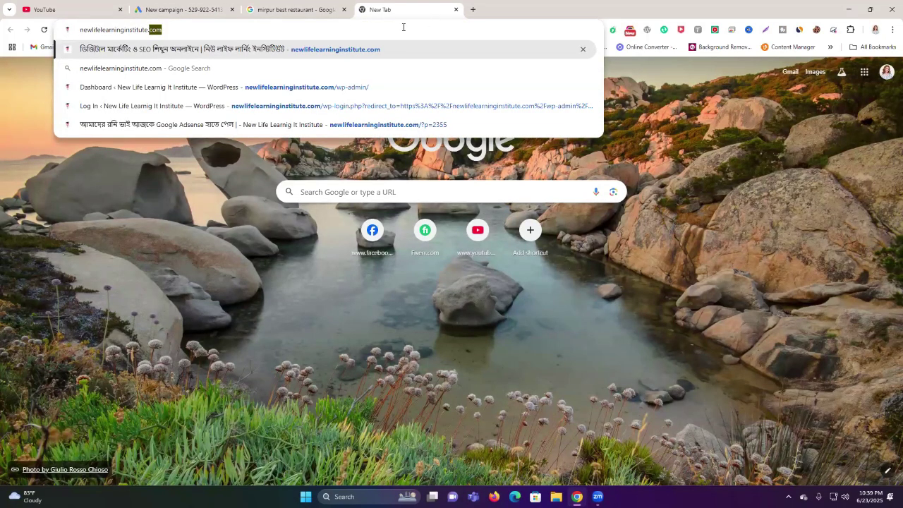
pyautogui.hotkey('ctrl', 'a')
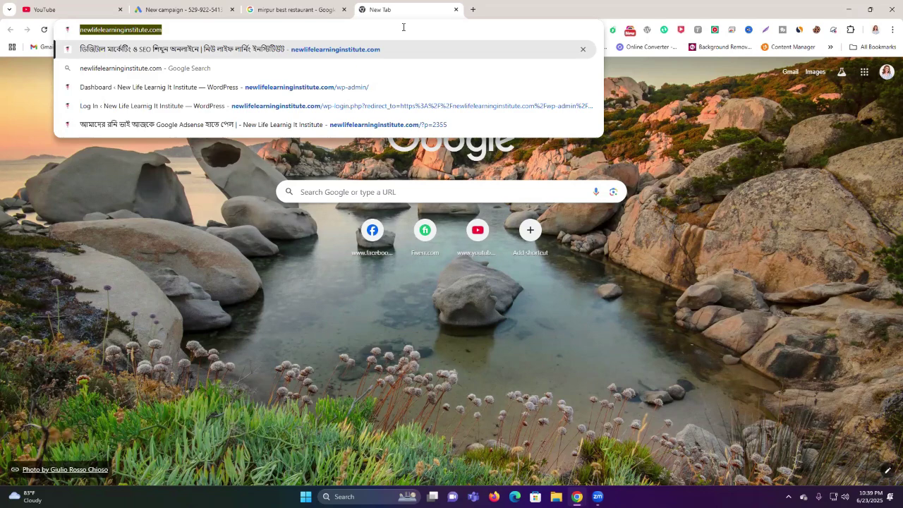
pyautogui.write('1')
pyautogui.click(203, 88)
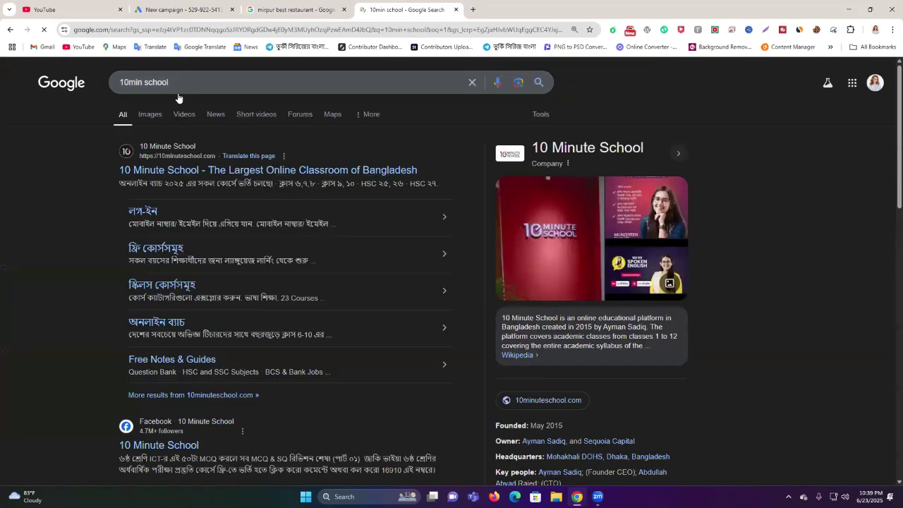
pyautogui.click(158, 171)
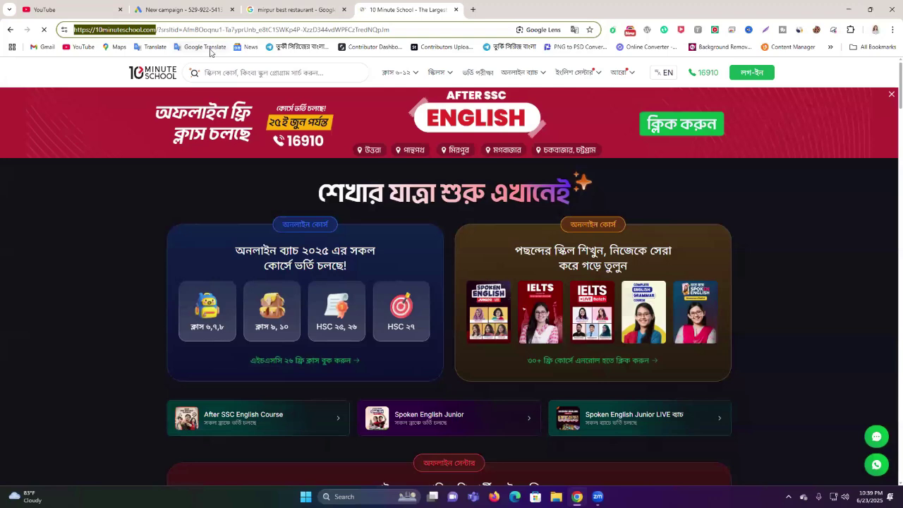
pyautogui.click(303, 9)
pyautogui.click(215, 9)
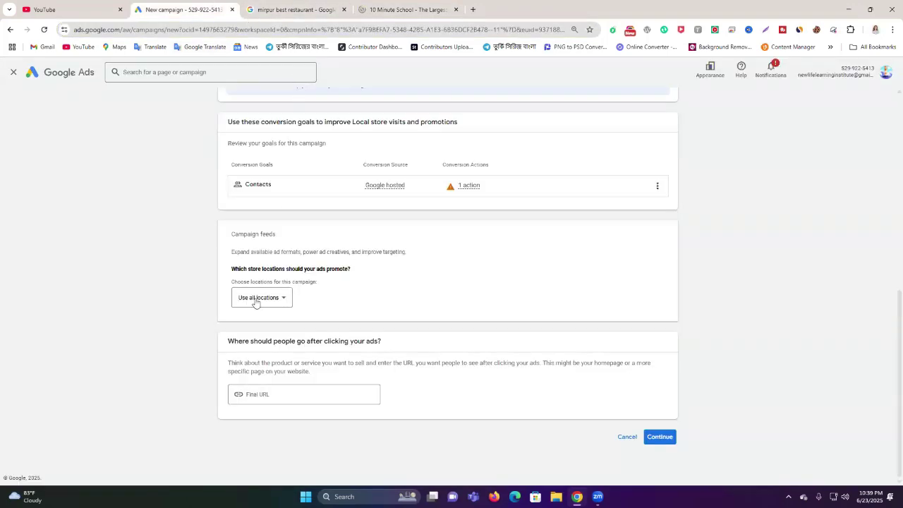
pyautogui.click(268, 396)
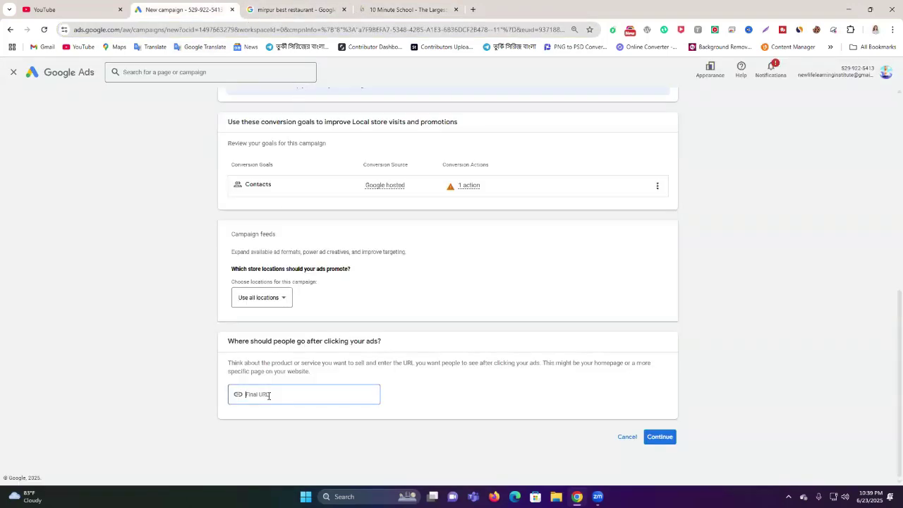
pyautogui.write('https://10minuteschool.com/')
# Step: Replace the campaign's final URL with newlifelearninginstitute.com and submit it
pyautogui.click(316, 9)
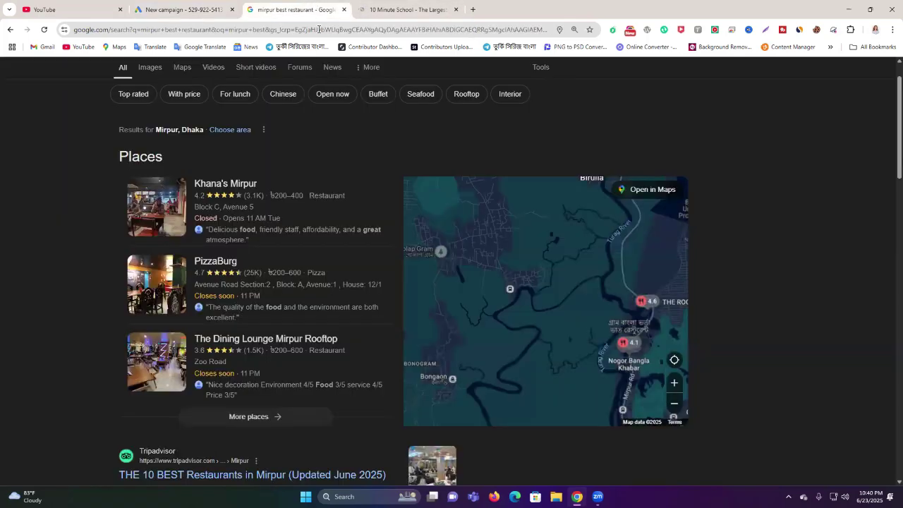
pyautogui.click(312, 31)
pyautogui.write('newlifelearninginstitute')
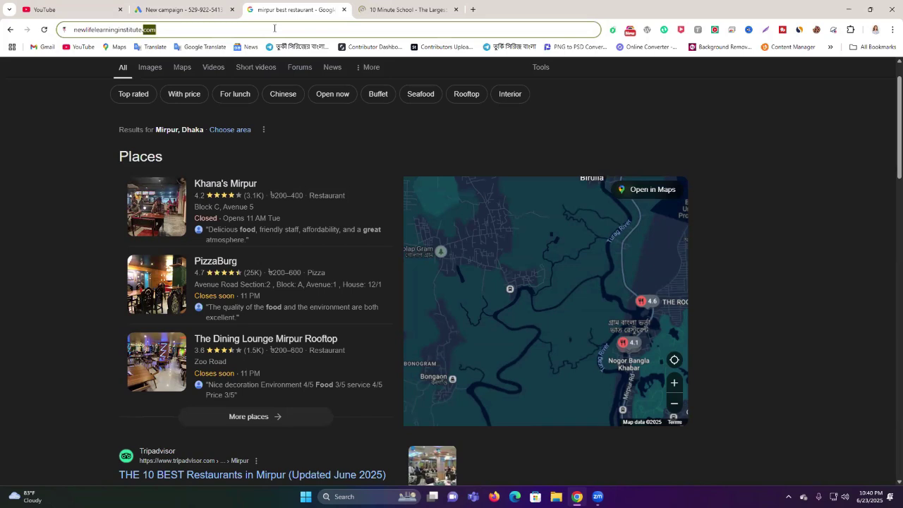
pyautogui.hotkey('ctrl', 'a')
pyautogui.hotkey('ctrl', 'c')
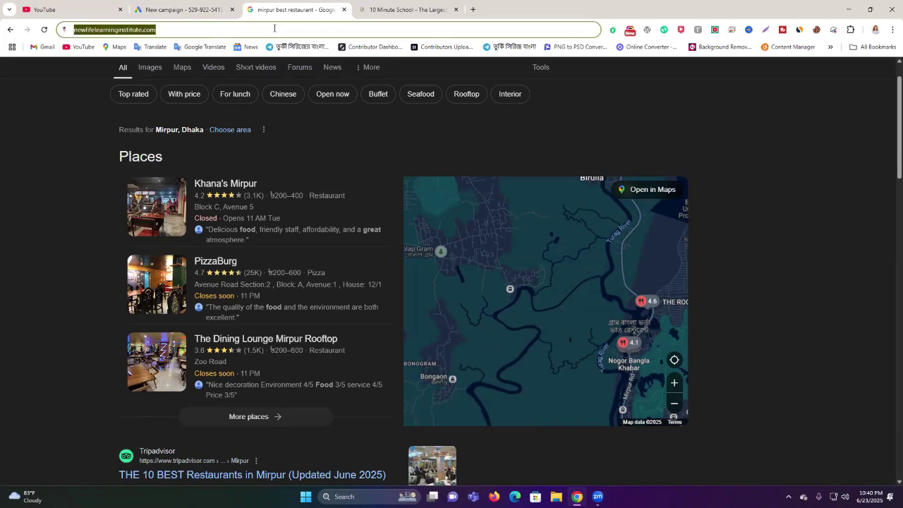
pyautogui.click(195, 5)
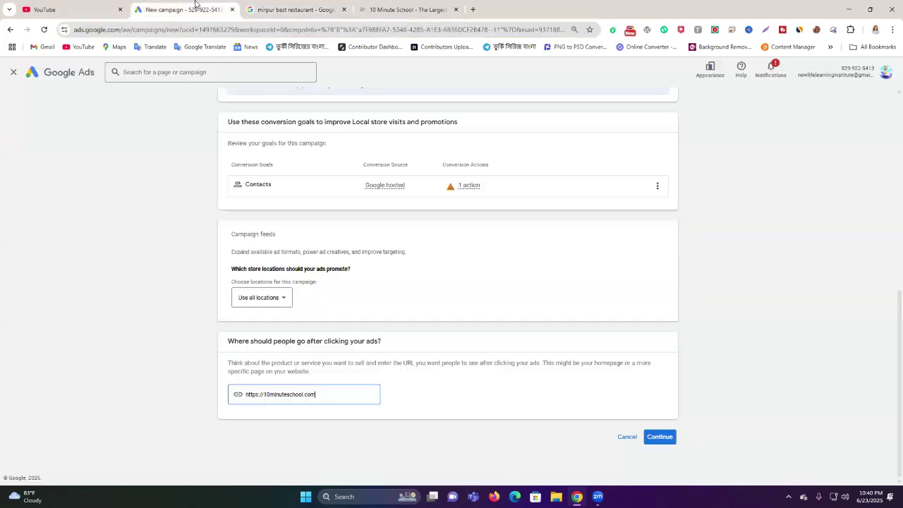
pyautogui.tripleClick(272, 395)
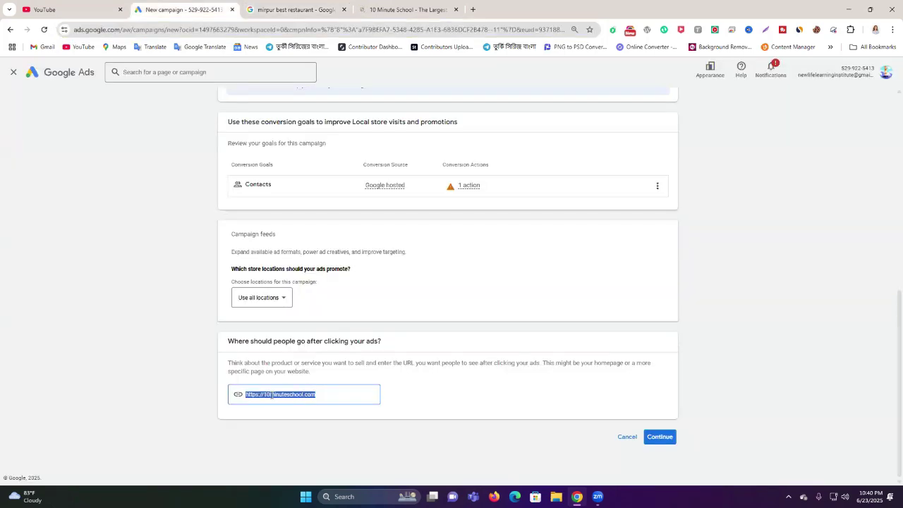
pyautogui.hotkey('ctrl', 'v')
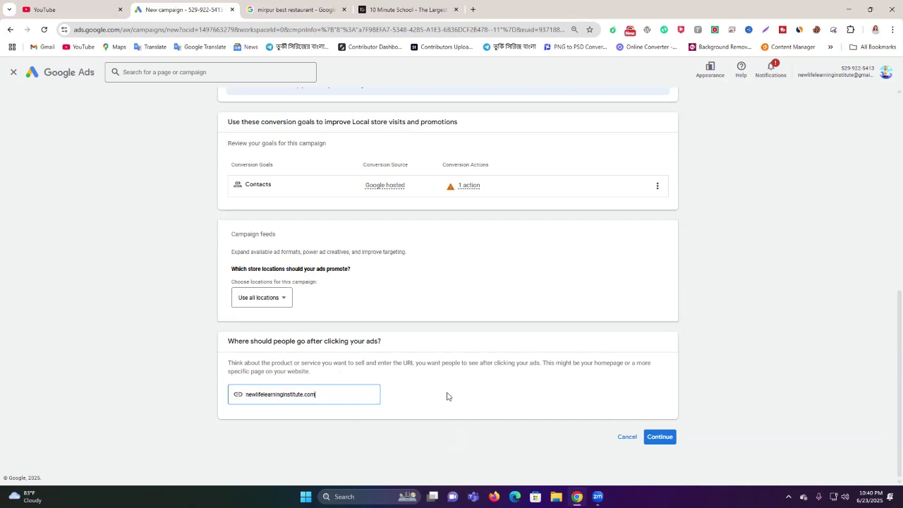
pyautogui.click(661, 437)
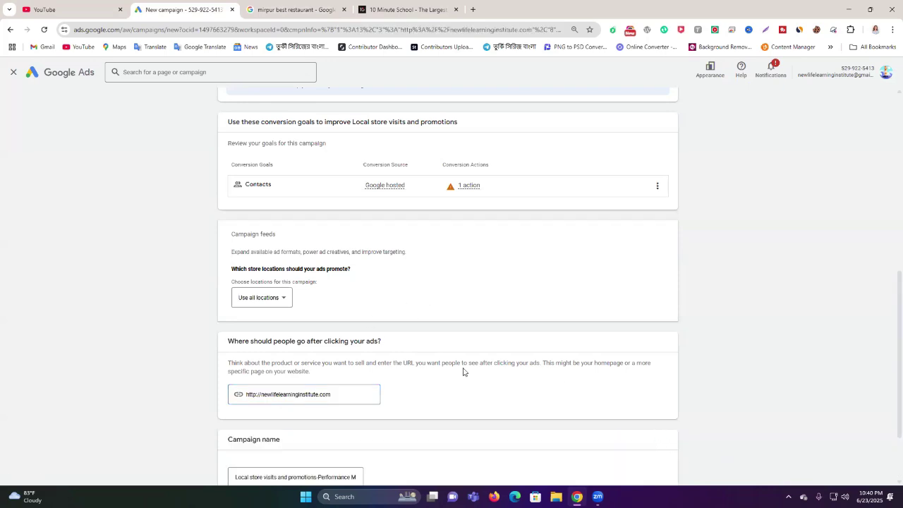
# Step: Check which options are offered for the Contacts conversion goal
pyautogui.scroll(-1, 432, 319)
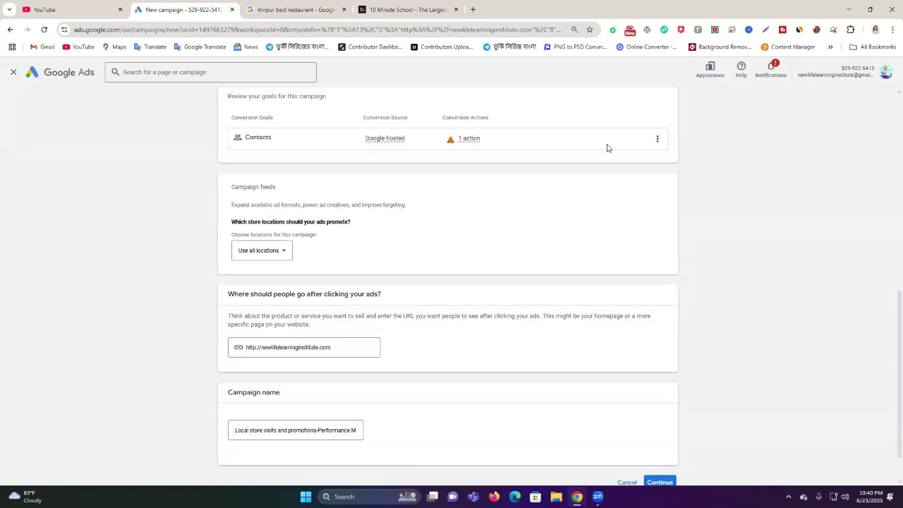
pyautogui.click(658, 144)
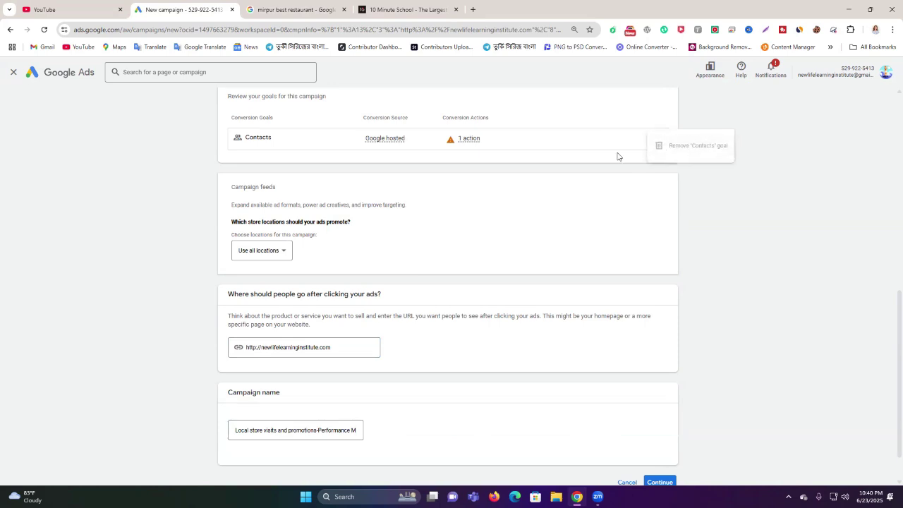
pyautogui.click(750, 225)
pyautogui.scroll(-1, 597, 263)
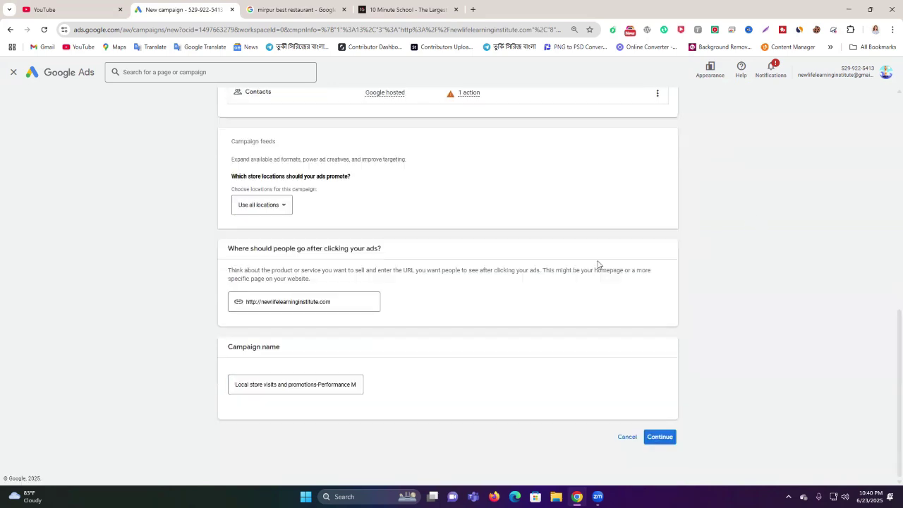
# Step: Rename the campaign "Local store visits and promotions ads" and start it as new instead of finishing the saved draft
pyautogui.tripleClick(330, 386)
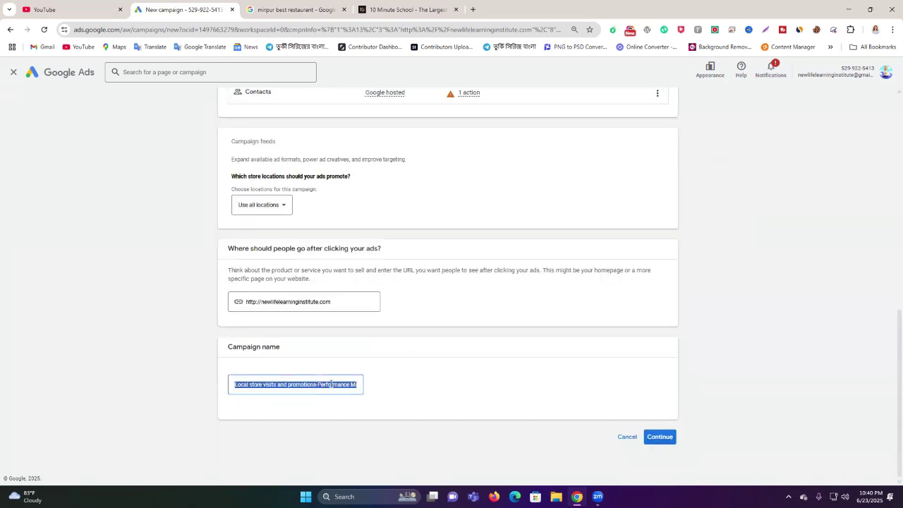
pyautogui.click(290, 385)
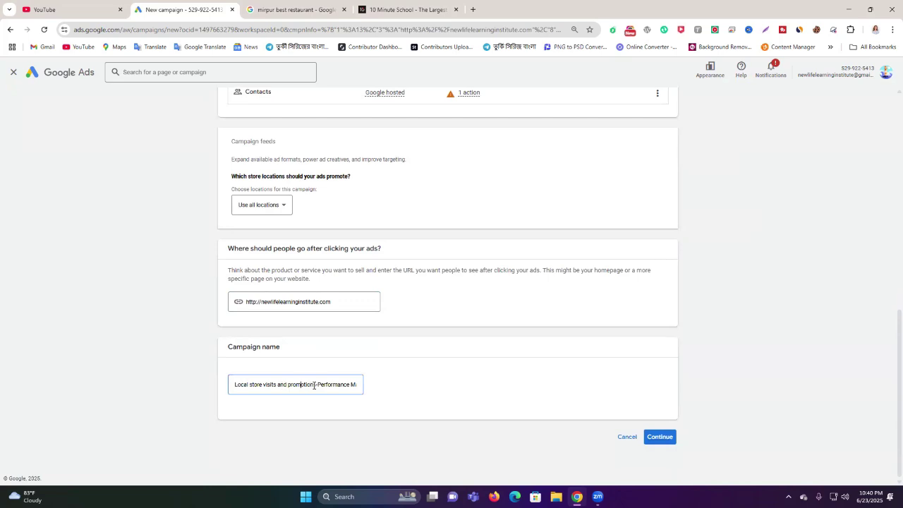
pyautogui.moveTo(316, 385); pyautogui.dragTo(387, 391)
pyautogui.write('ads')
pyautogui.click(669, 441)
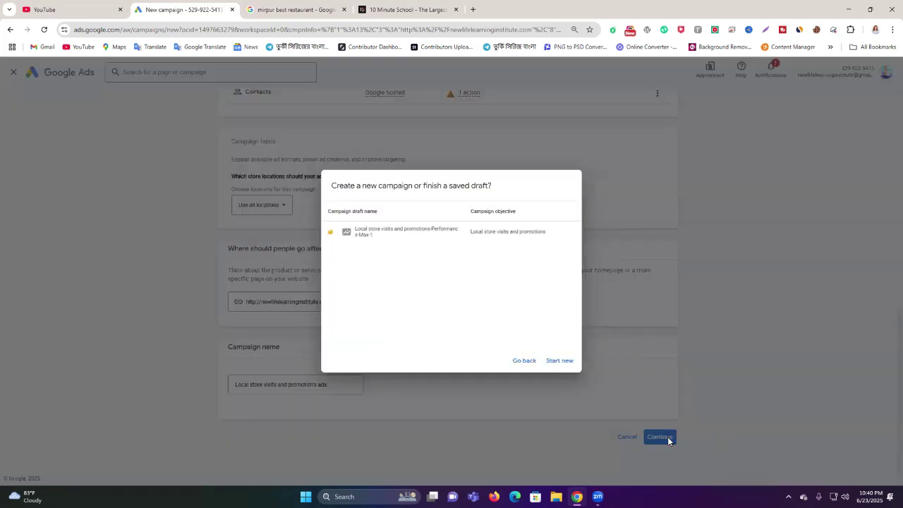
pyautogui.click(549, 363)
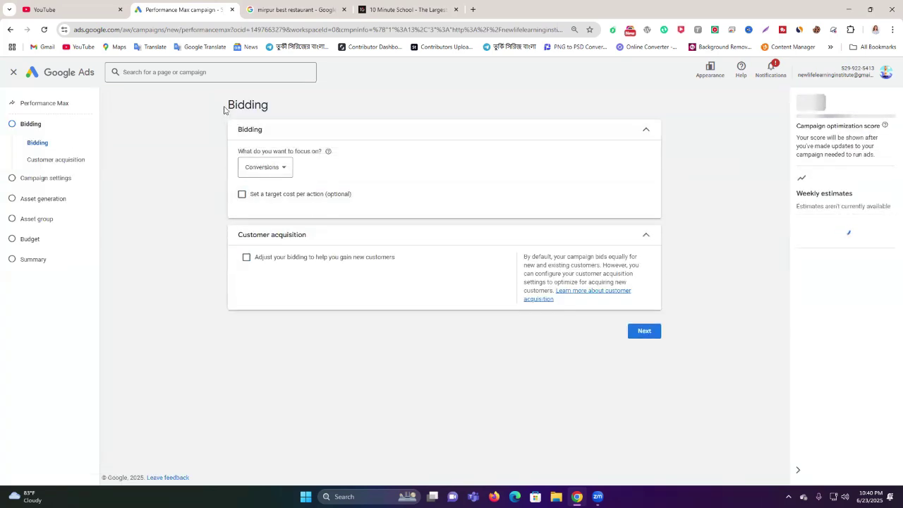
# Step: Check the bidding focus options and keep the focus on Conversions
pyautogui.moveTo(225, 110); pyautogui.dragTo(276, 110)
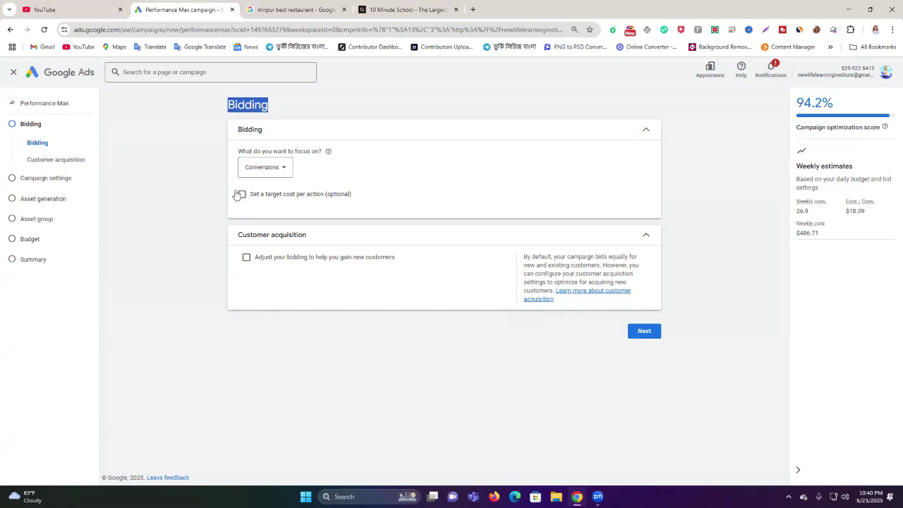
pyautogui.click(259, 168)
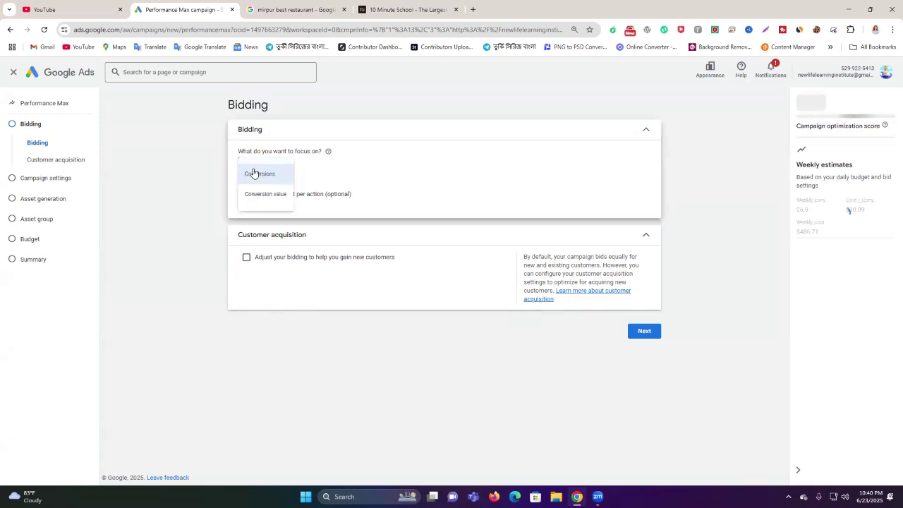
pyautogui.click(201, 146)
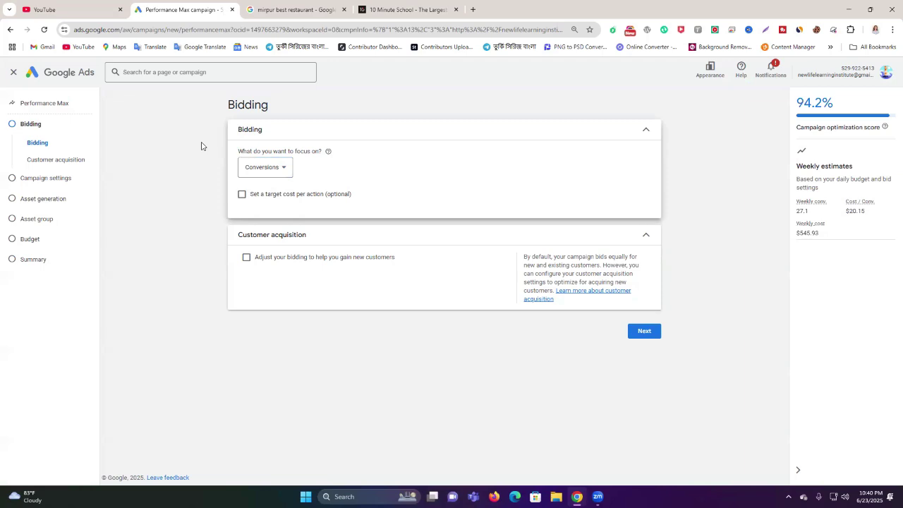
pyautogui.click(263, 170)
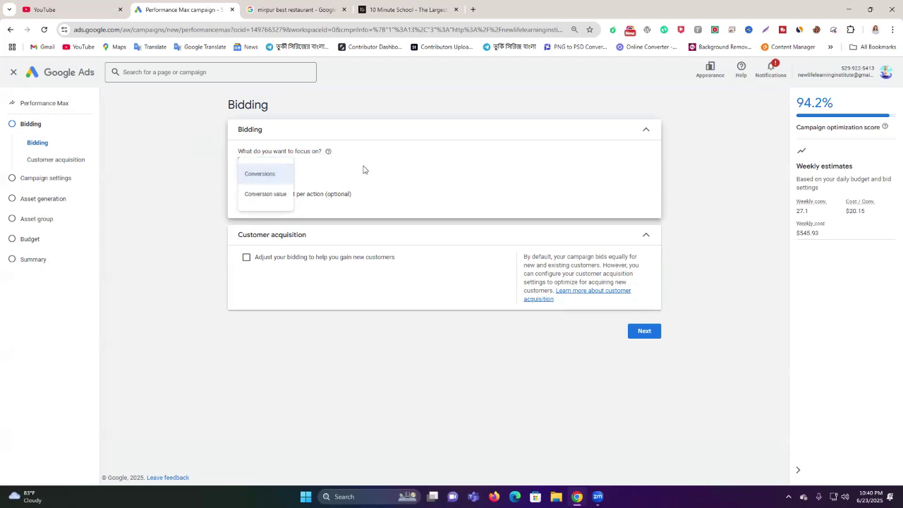
pyautogui.click(265, 175)
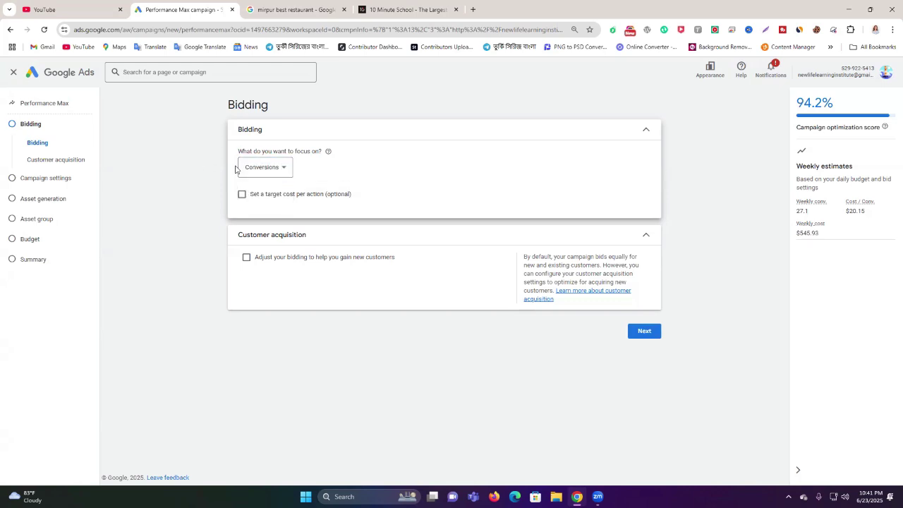
pyautogui.click(242, 194)
pyautogui.click(274, 225)
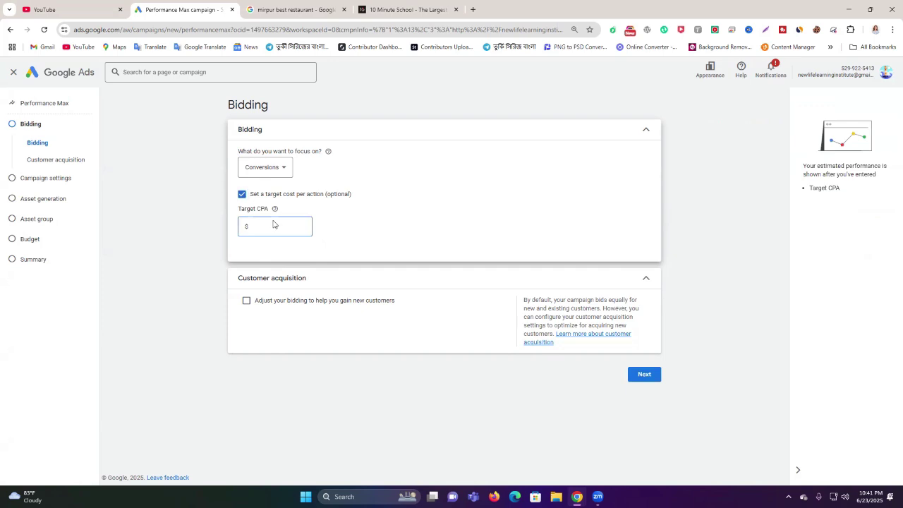
pyautogui.click(242, 194)
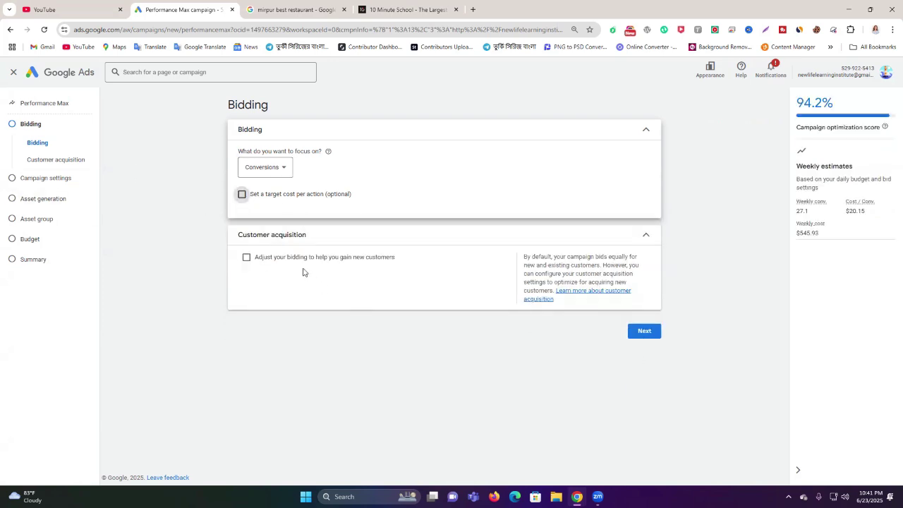
# Step: Accept the bidding settings and add Bengali to the campaign's languages alongside English
pyautogui.click(645, 333)
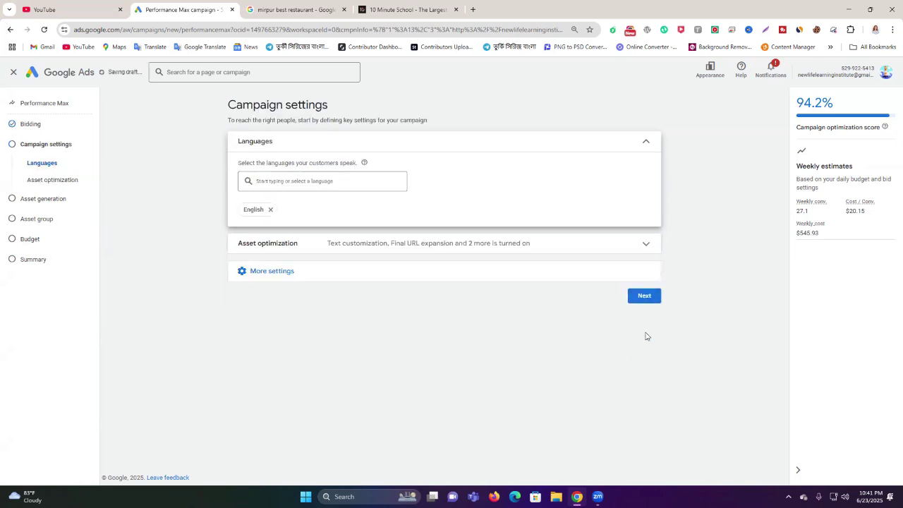
pyautogui.click(282, 181)
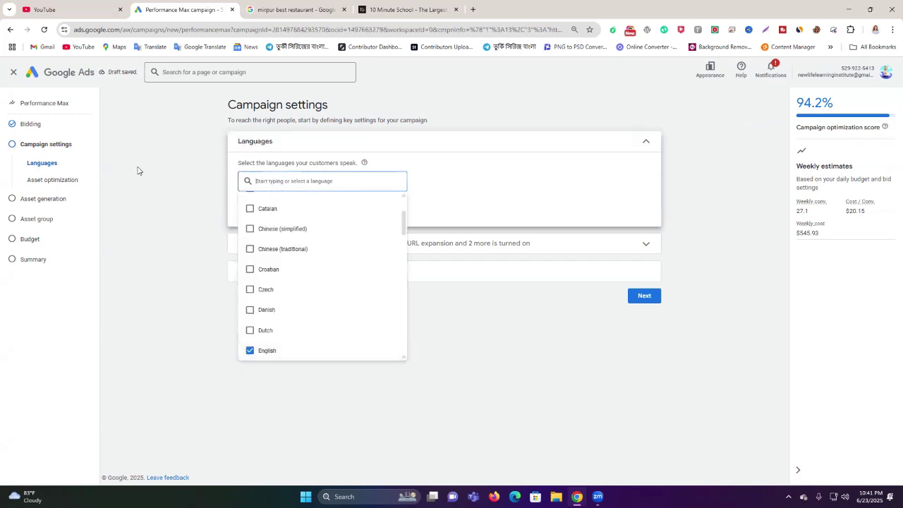
pyautogui.click(181, 224)
pyautogui.click(279, 182)
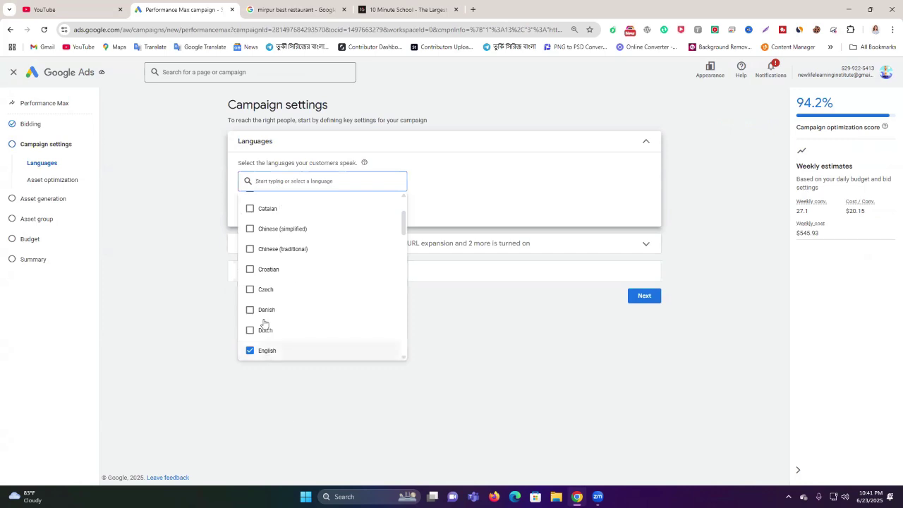
pyautogui.scroll(-3, 287, 289)
pyautogui.scroll(5, 287, 289)
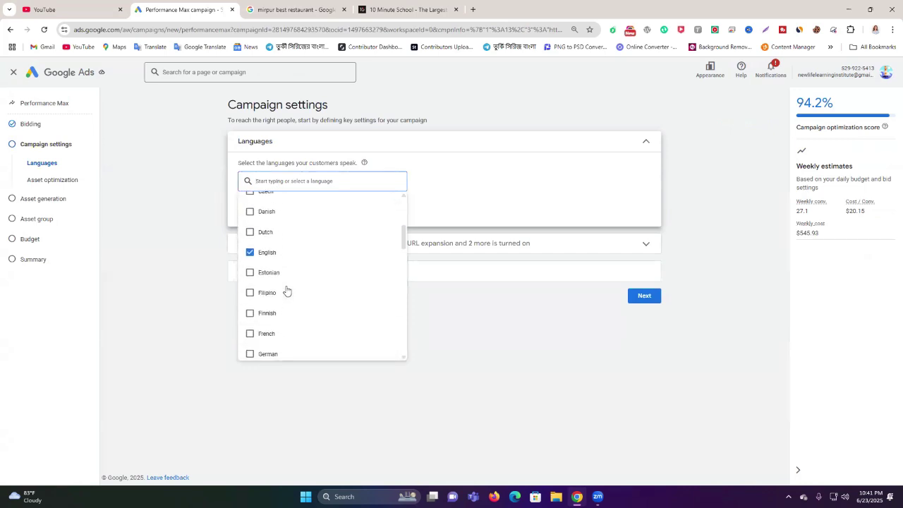
pyautogui.click(272, 249)
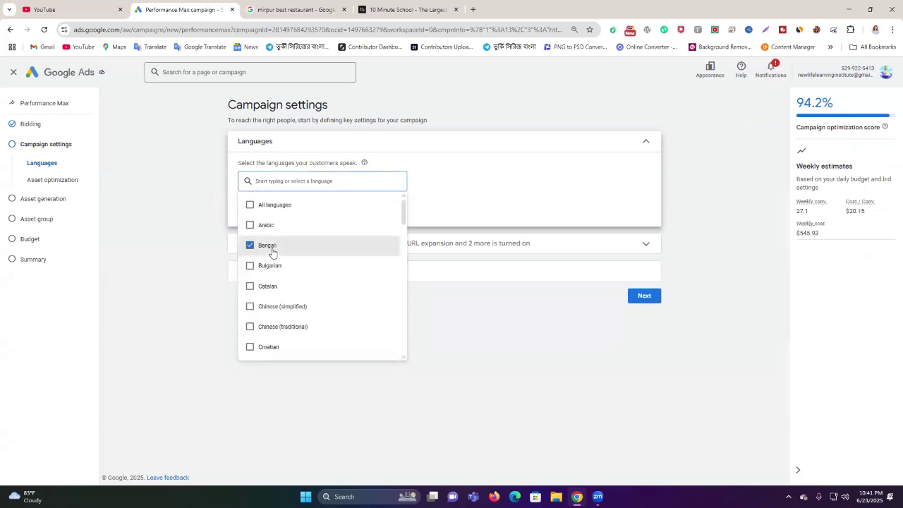
pyautogui.click(172, 196)
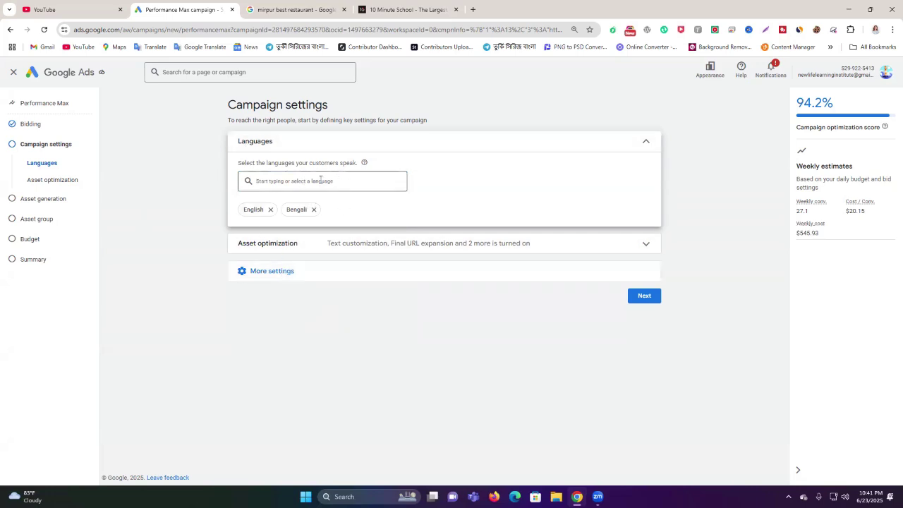
# Step: Review the text, image and video options under Asset optimization
pyautogui.doubleClick(348, 164)
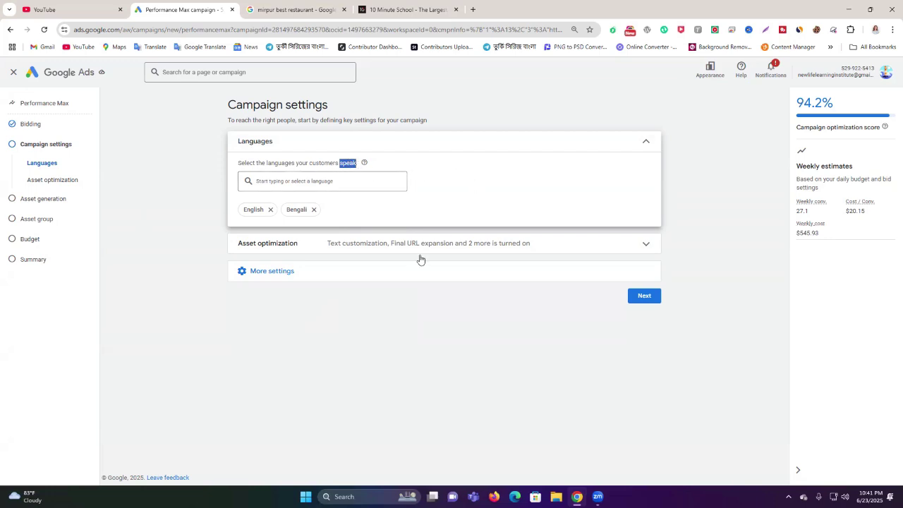
pyautogui.click(304, 251)
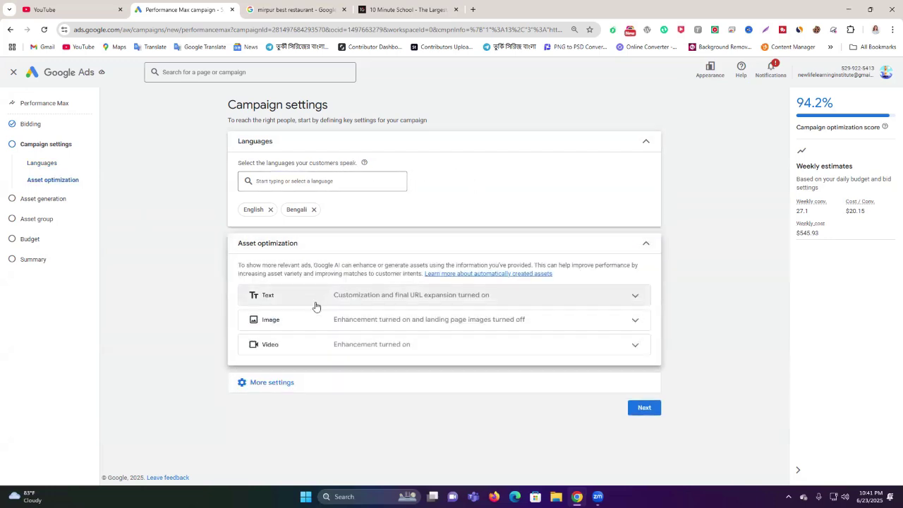
pyautogui.click(643, 244)
# Step: Set the campaign's start date to June 23, 2025 with no end date and submit the campaign settings
pyautogui.click(272, 274)
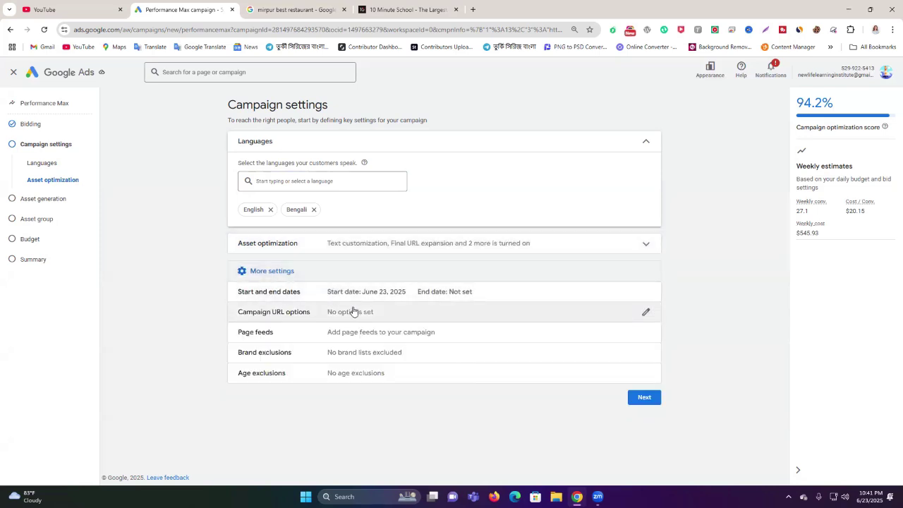
pyautogui.click(315, 295)
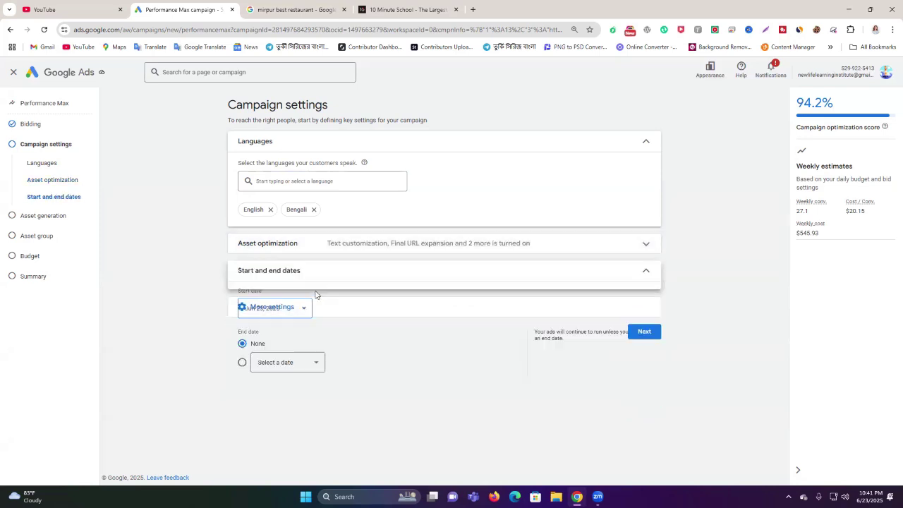
pyautogui.click(266, 315)
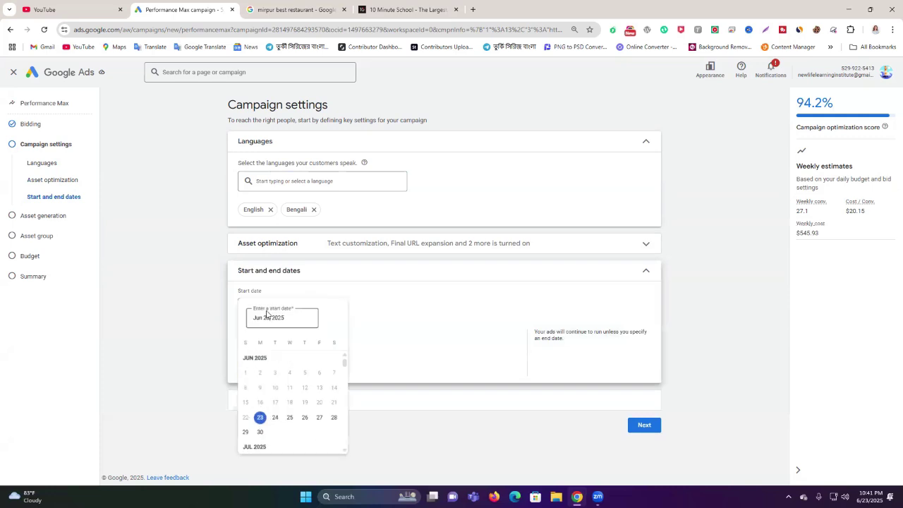
pyautogui.click(259, 422)
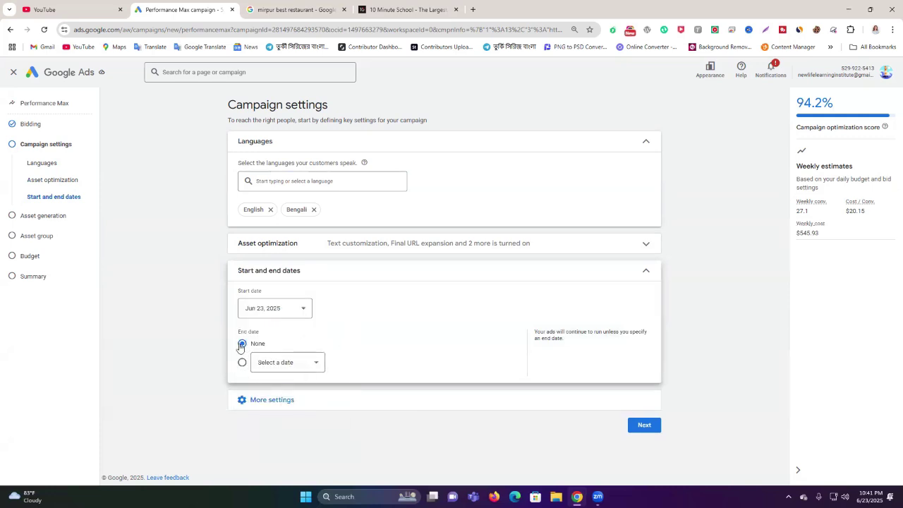
pyautogui.click(319, 401)
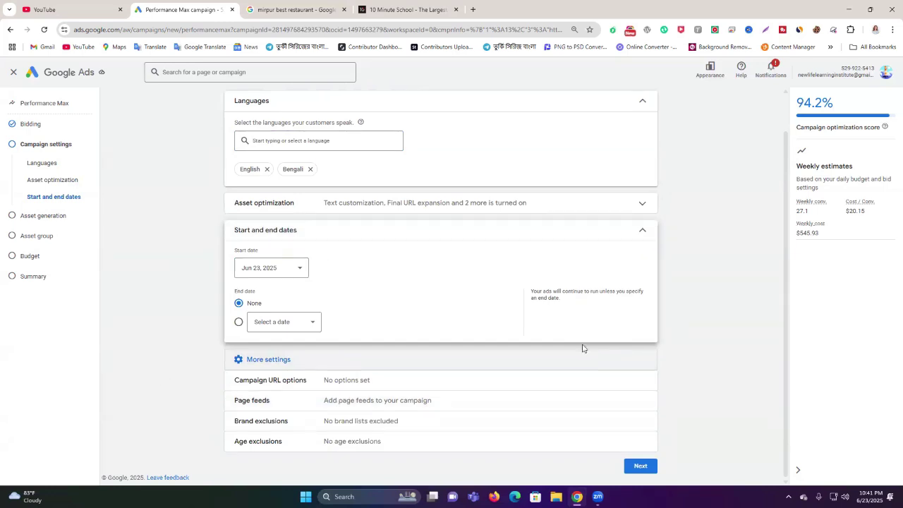
pyautogui.click(644, 466)
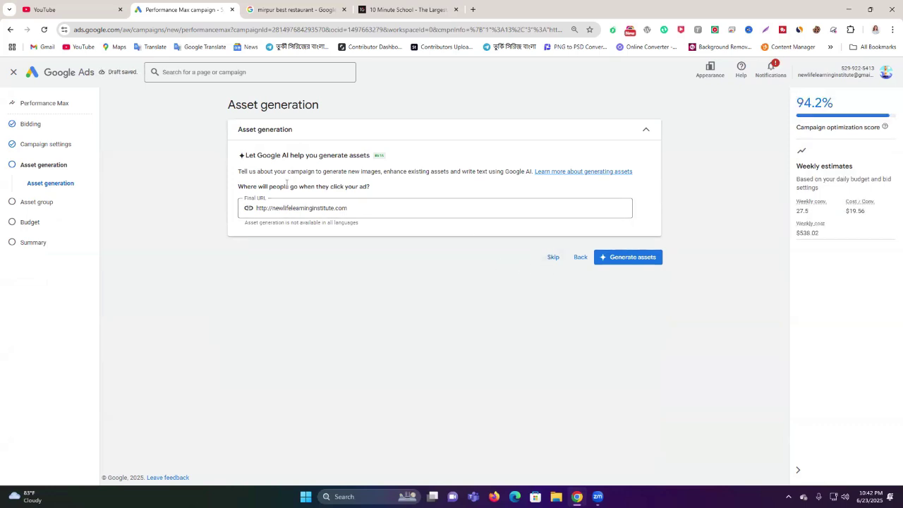
# Step: Generate assets from the final URL and name the asset group "local stor asset"
pyautogui.click(626, 258)
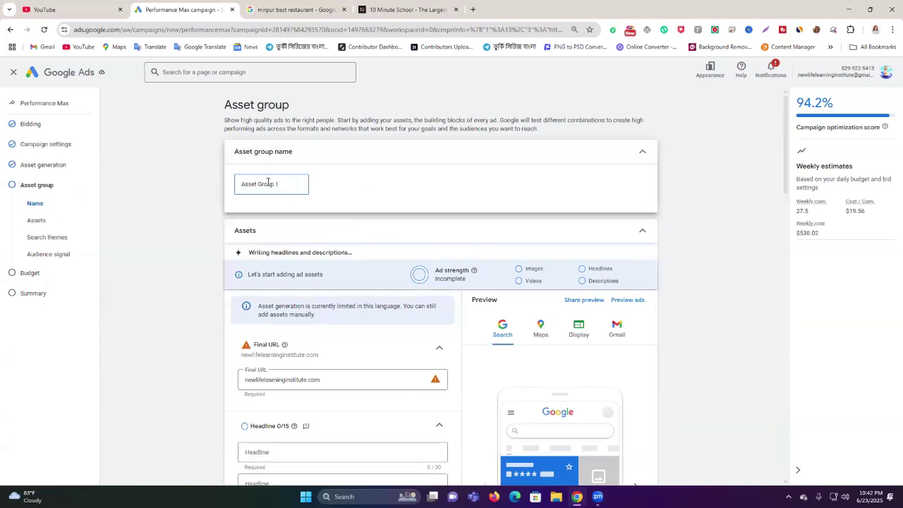
pyautogui.tripleClick(267, 182)
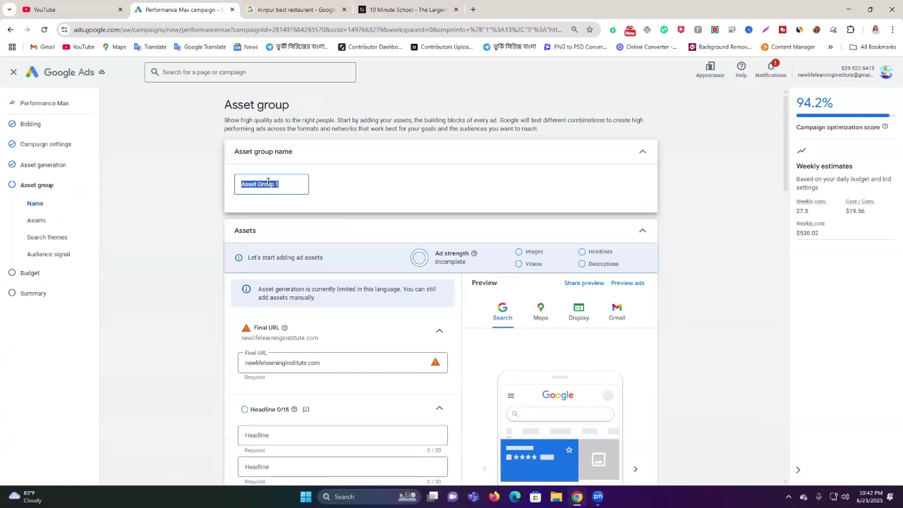
pyautogui.write('promotion')
pyautogui.doubleClick(268, 182)
pyautogui.write('lo')
pyautogui.write('cal store')
pyautogui.write('sset')
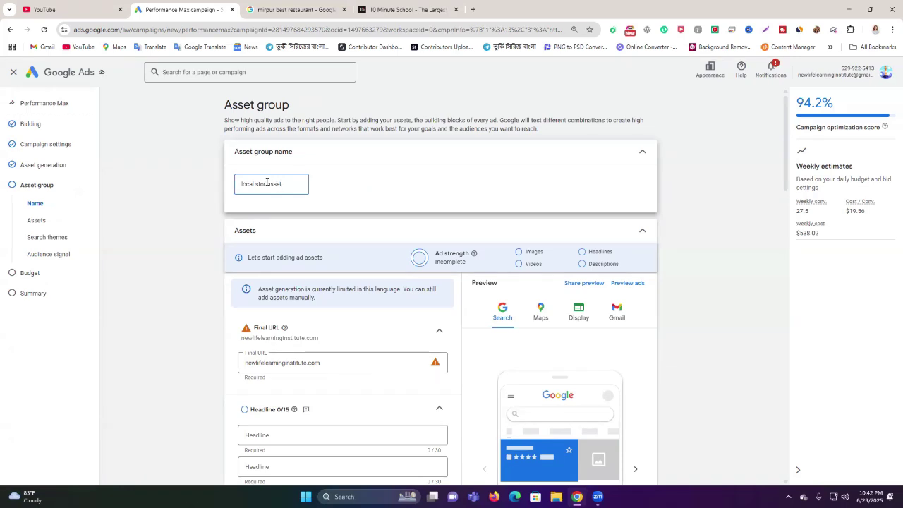
# Step: Examine the asset group's final URL and the warning attached to it
pyautogui.scroll(-2, 330, 213)
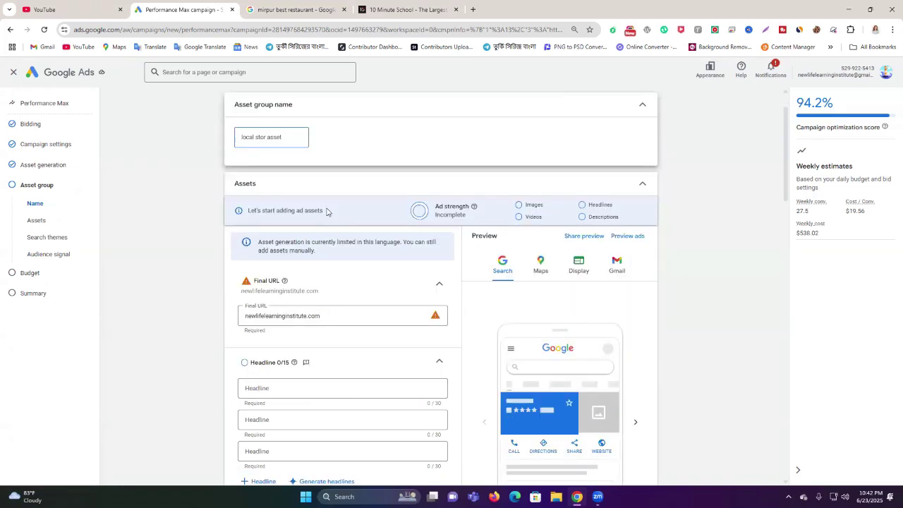
pyautogui.tripleClick(317, 269)
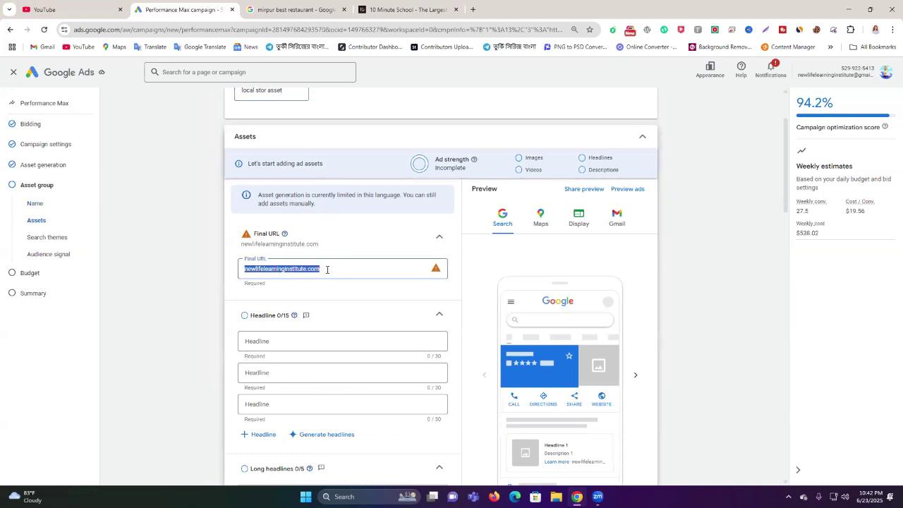
pyautogui.click(327, 269)
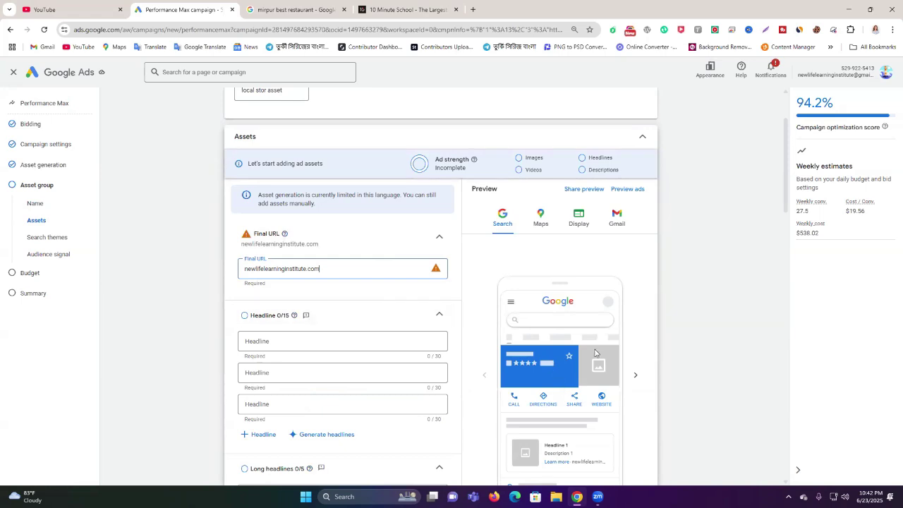
pyautogui.scroll(-1, 575, 358)
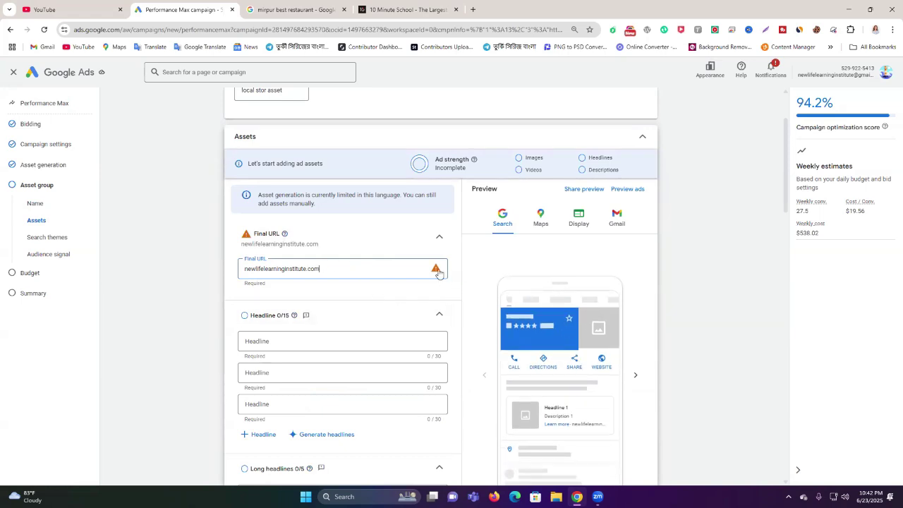
pyautogui.moveTo(436, 273)
pyautogui.scroll(-2, 277, 233)
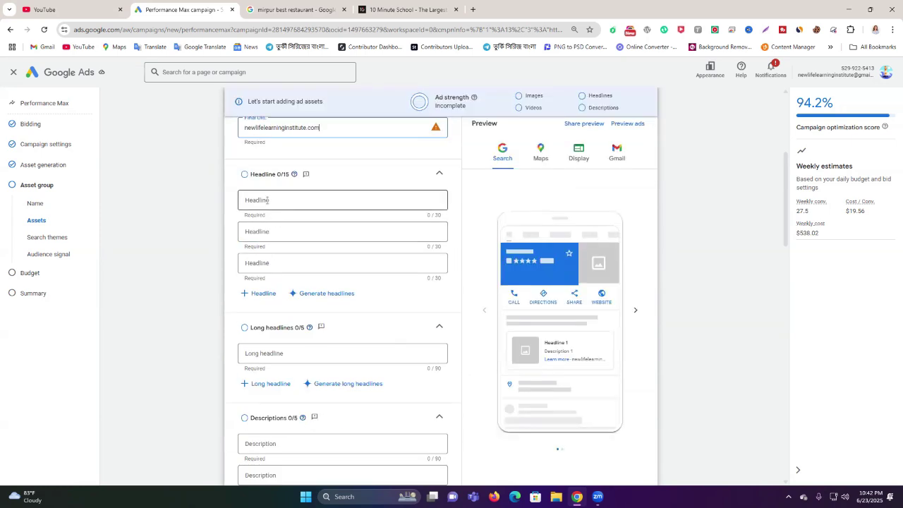
# Step: Look through the asset group's headline, long headline, description and image requirements
pyautogui.click(276, 201)
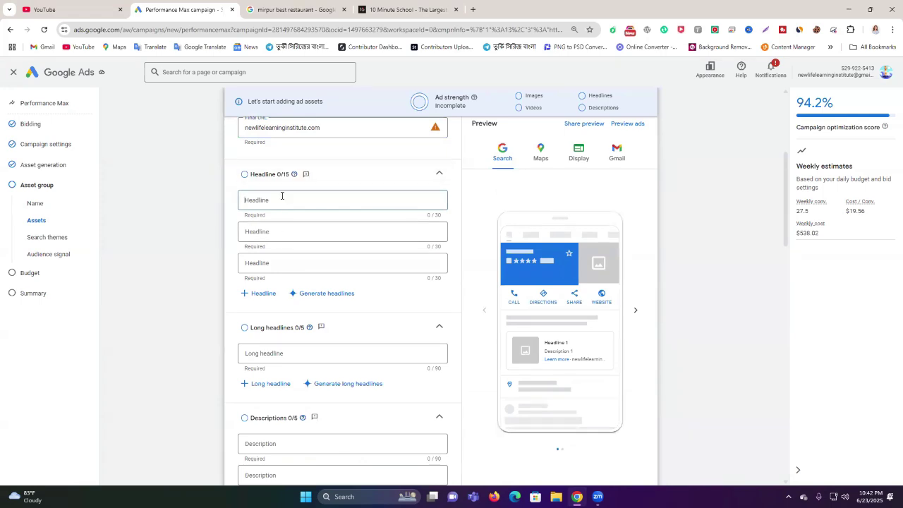
pyautogui.scroll(1, 296, 204)
pyautogui.click(359, 250)
pyautogui.click(201, 249)
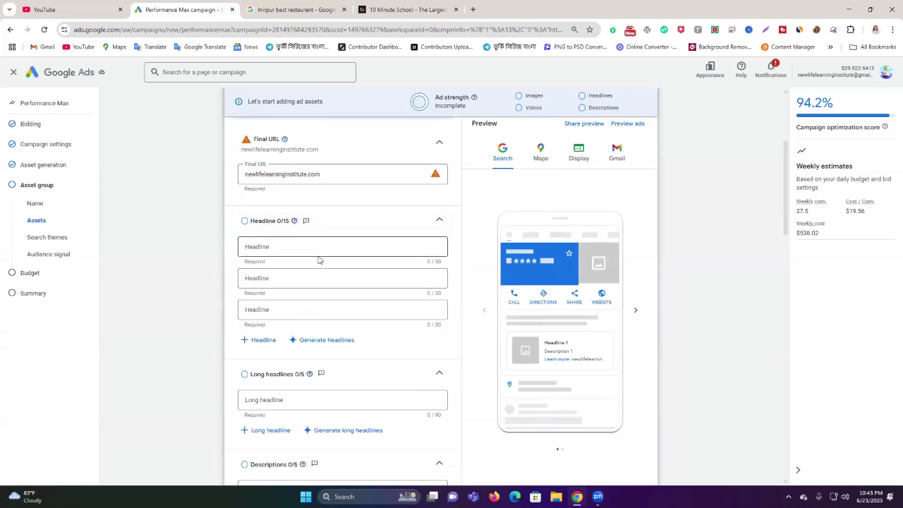
pyautogui.scroll(-1, 318, 260)
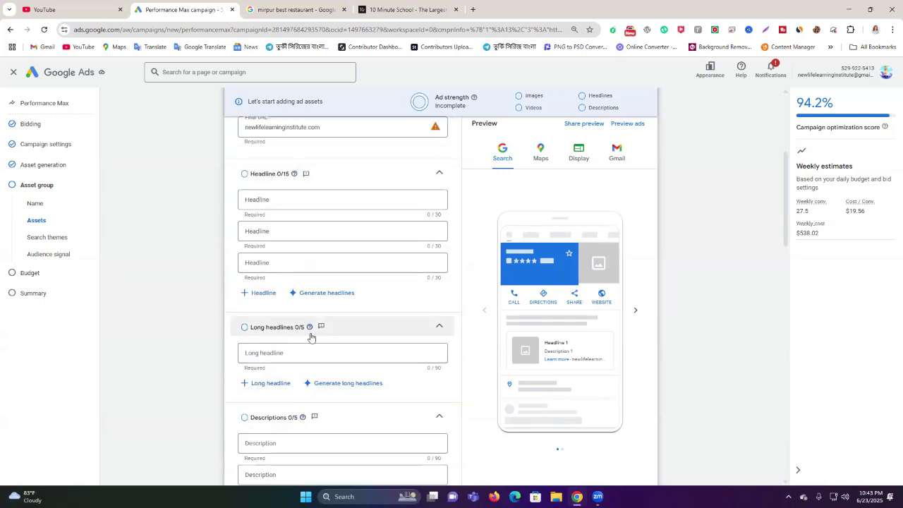
pyautogui.scroll(-2, 310, 336)
pyautogui.scroll(-2, 275, 341)
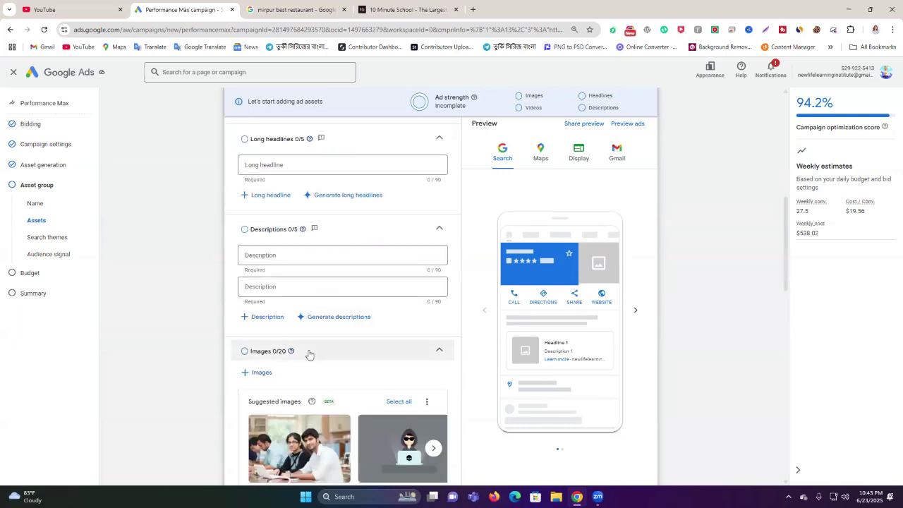
pyautogui.scroll(4, 308, 353)
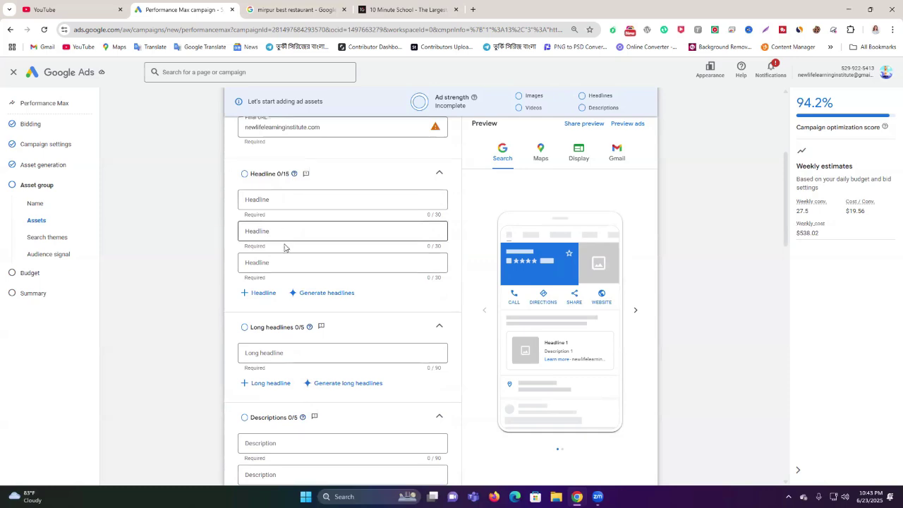
# Step: Open headline generation and pick the previously generated headline "Digital Marketing Course" for the ad
pyautogui.click(310, 298)
pyautogui.click(287, 160)
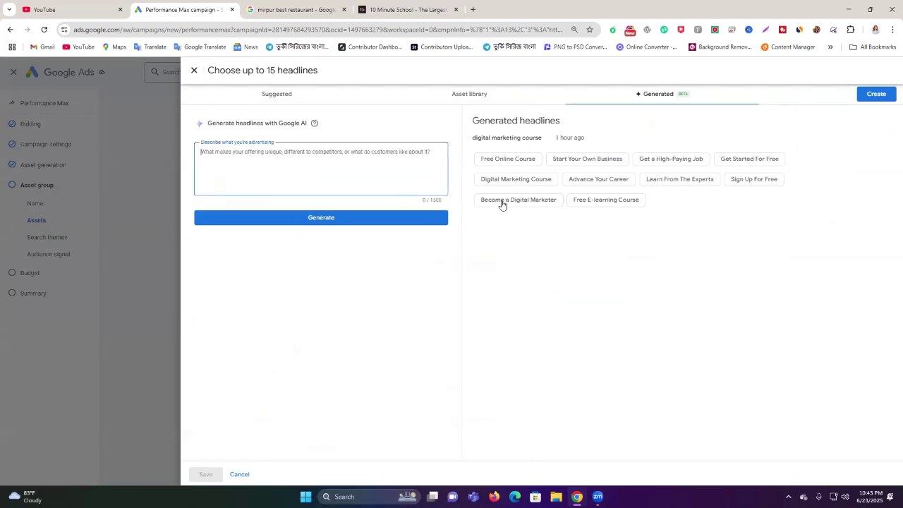
pyautogui.click(506, 179)
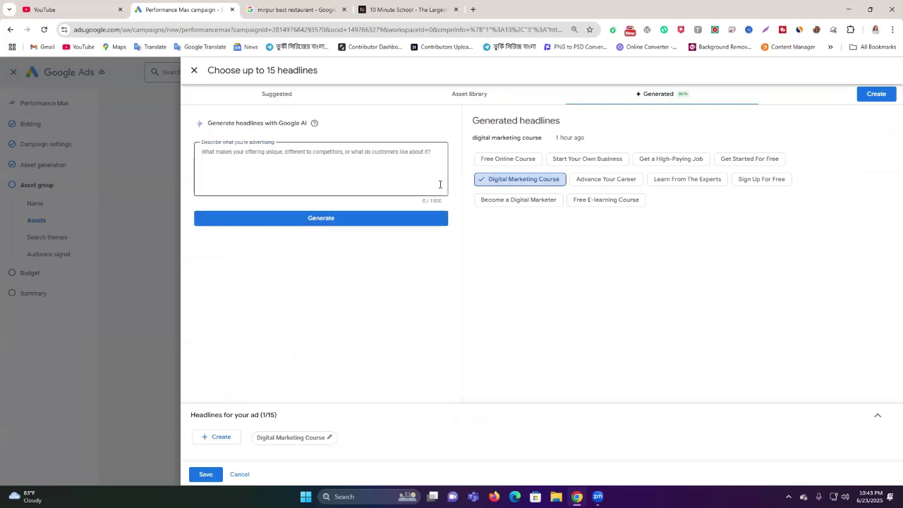
# Step: Generate headlines with Google AI from the description "full digital marketing course"
pyautogui.click(338, 171)
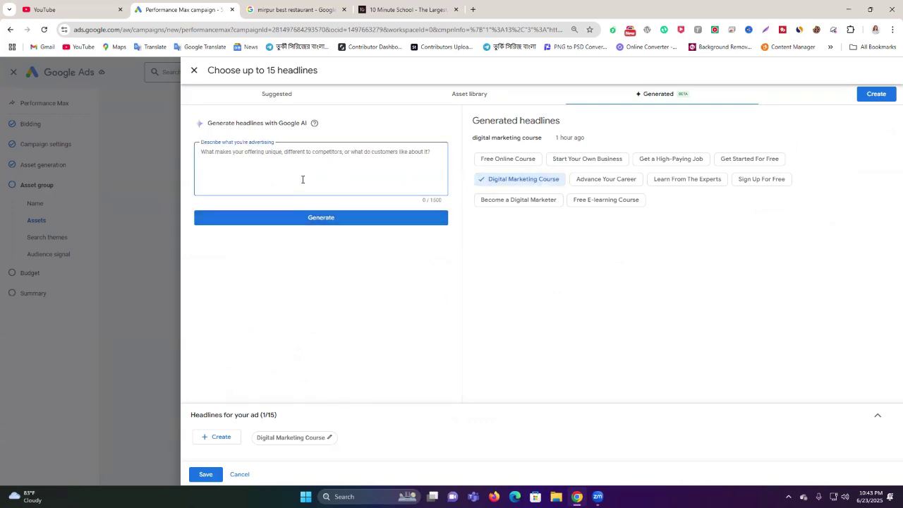
pyautogui.write('1')
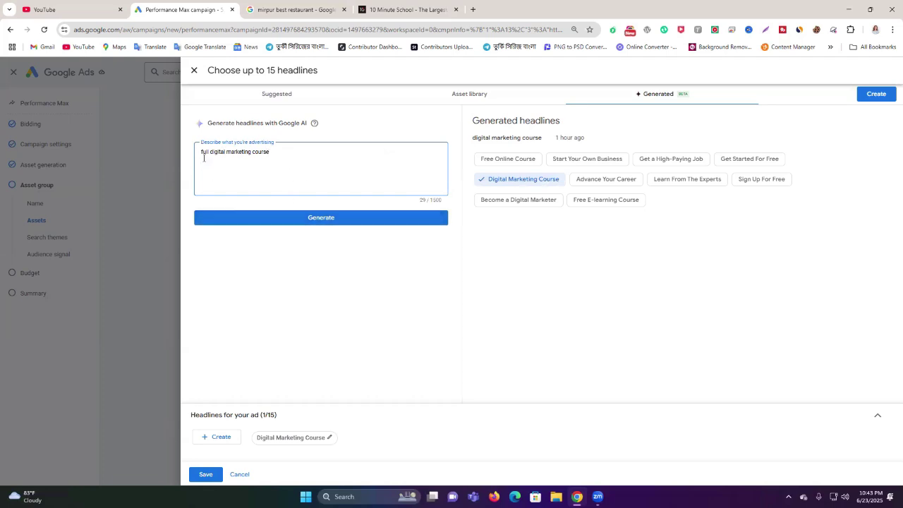
pyautogui.click(305, 220)
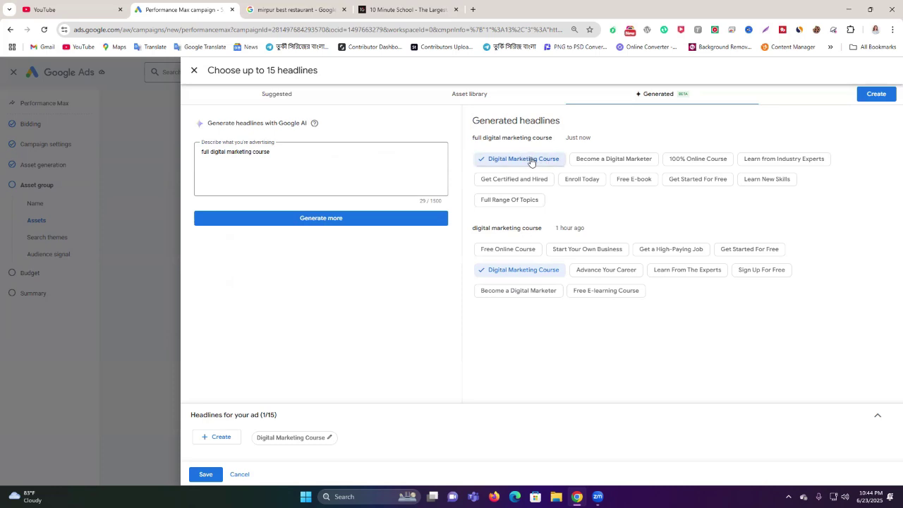
# Step: Add the generated headlines 100% Online Course, Learn New Skills, Become a Digital Marketer, Start Your Own Business and Learn from Industry Experts to the asset group
pyautogui.click(692, 162)
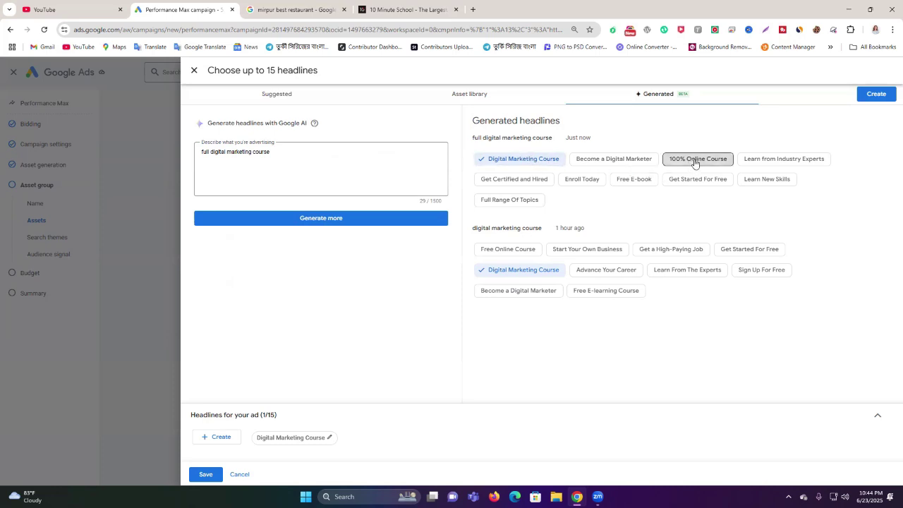
pyautogui.click(760, 184)
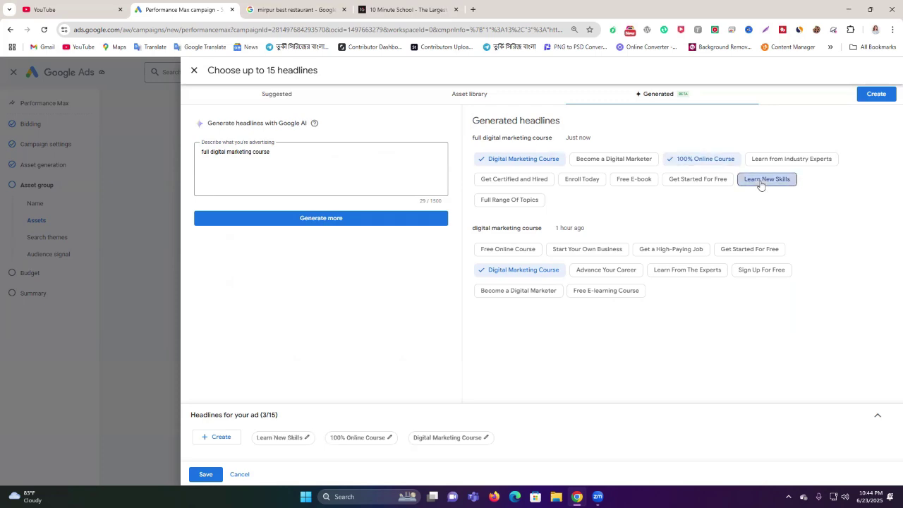
pyautogui.click(616, 162)
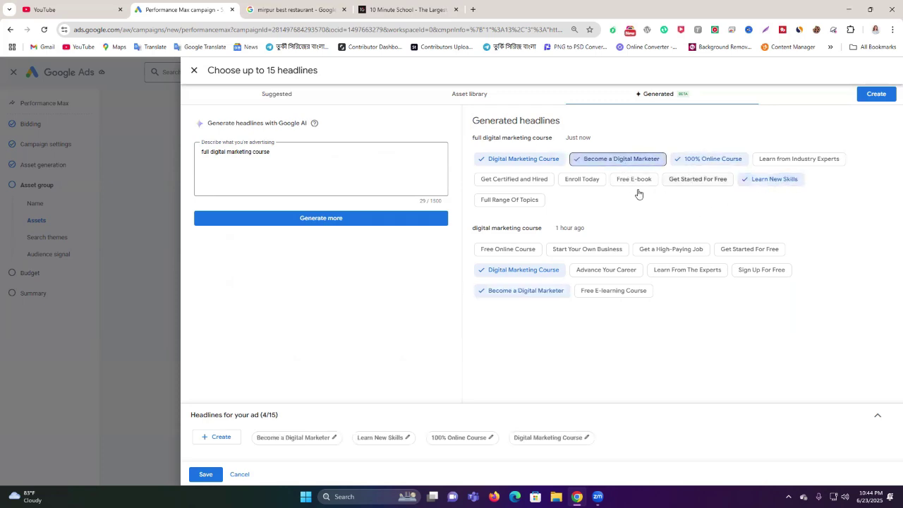
pyautogui.click(588, 250)
pyautogui.click(798, 160)
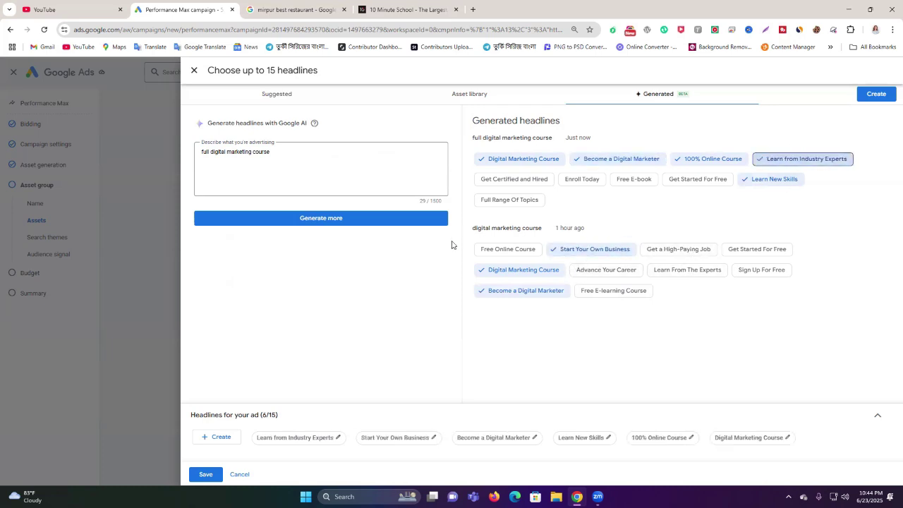
pyautogui.click(205, 475)
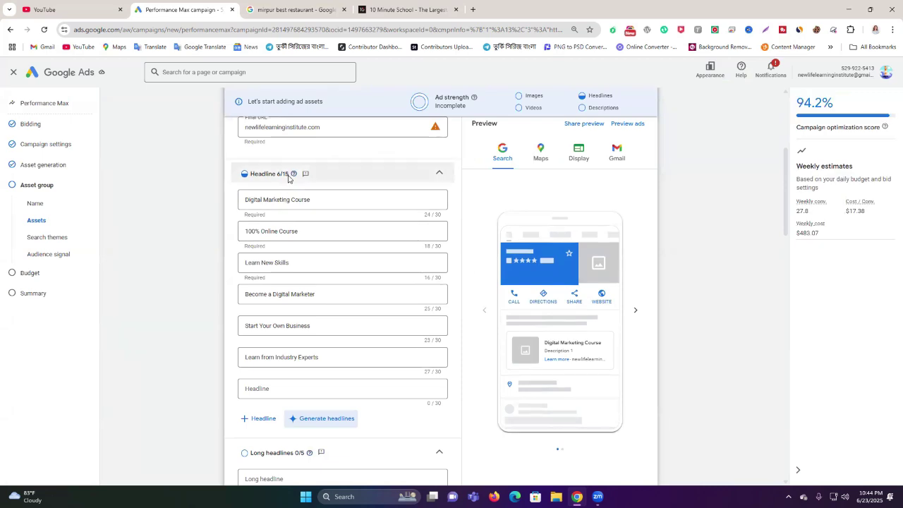
# Step: Generate long headlines with Google AI from the description "digital marketing course in tangail"
pyautogui.scroll(-2, 289, 192)
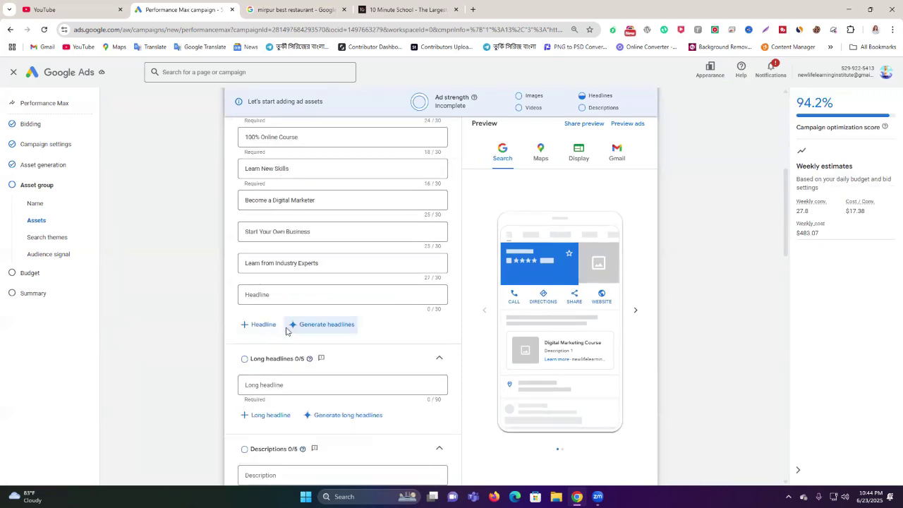
pyautogui.scroll(2, 343, 329)
pyautogui.scroll(-4, 338, 332)
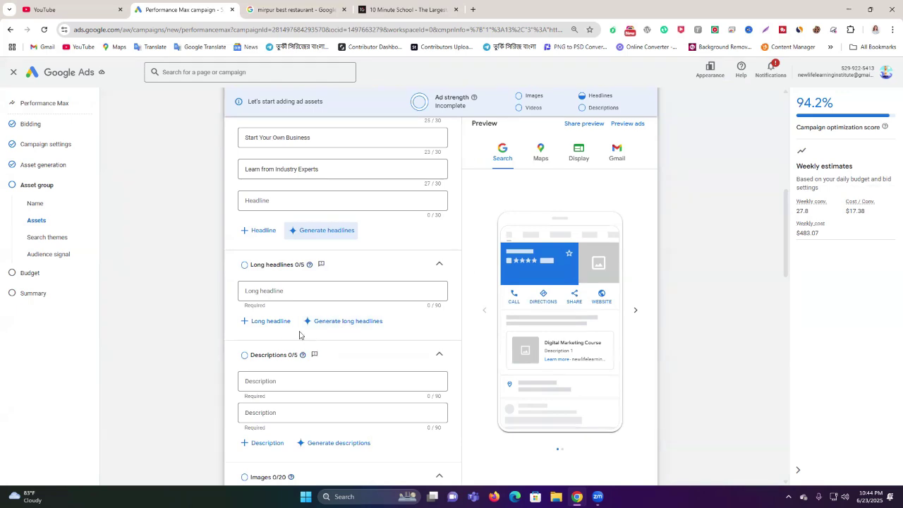
pyautogui.click(336, 324)
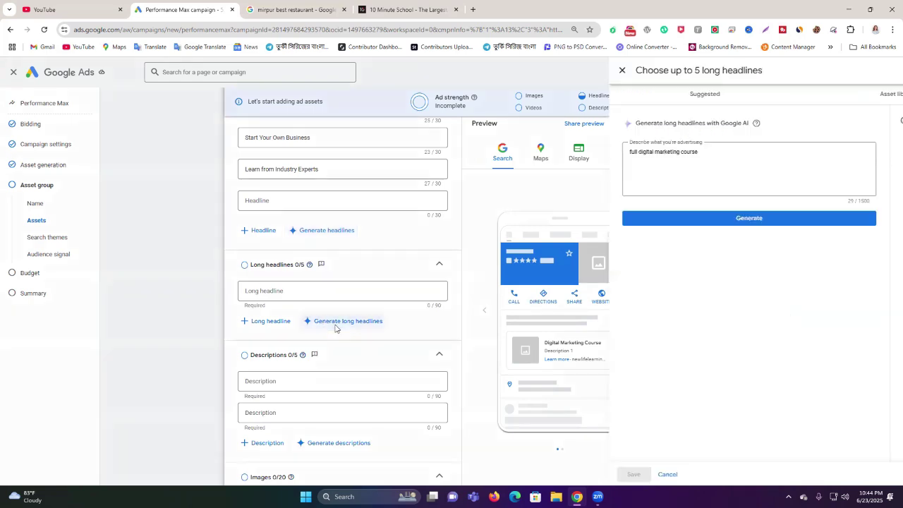
pyautogui.click(338, 220)
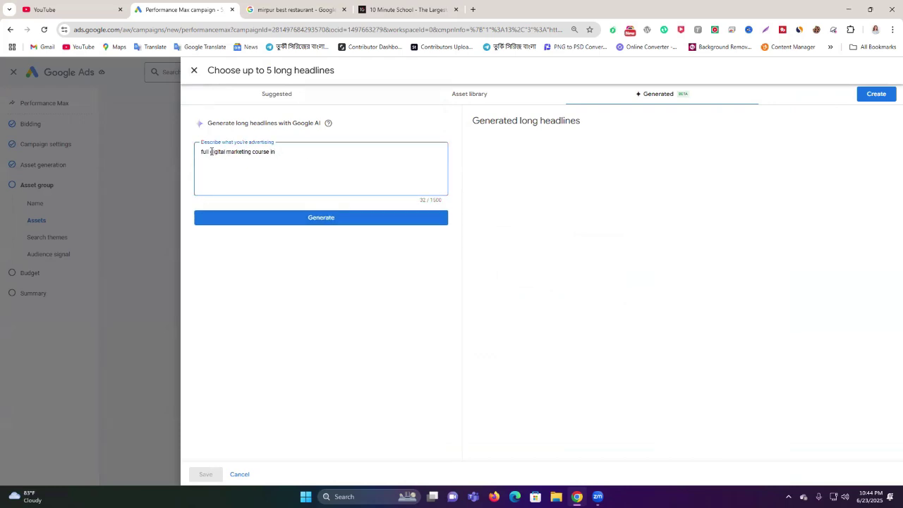
pyautogui.moveTo(211, 151); pyautogui.dragTo(196, 153)
pyautogui.press('BackSpace')
pyautogui.doubleClick(277, 151)
pyautogui.write('tangail')
pyautogui.click(368, 218)
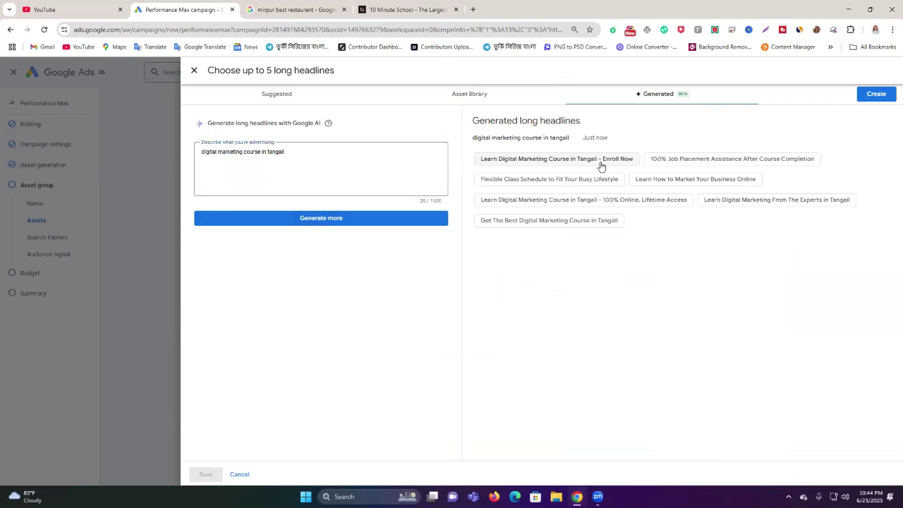
# Step: Save five generated long headlines covering Enroll Now, job placement assistance, flexible class schedule, 100% online lifetime access and learning from the experts in Tangail
pyautogui.click(623, 164)
pyautogui.click(681, 162)
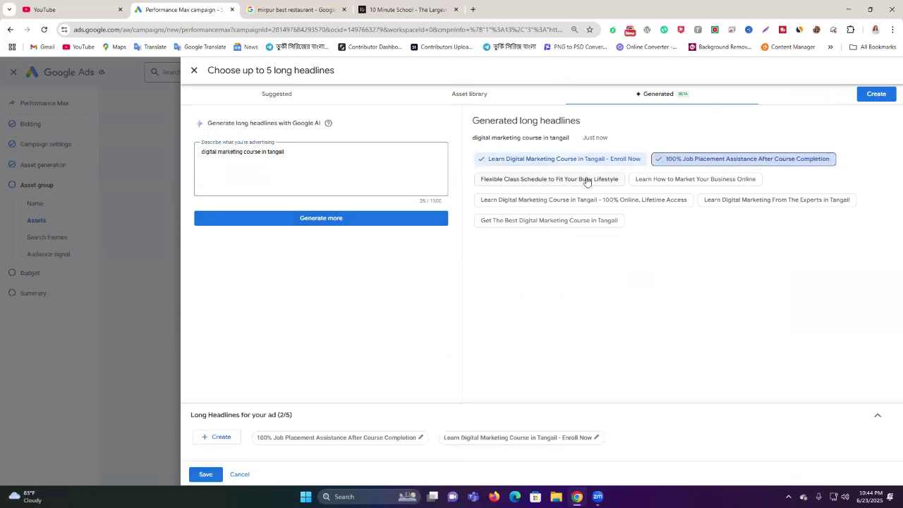
pyautogui.click(585, 181)
pyautogui.click(546, 200)
pyautogui.click(764, 205)
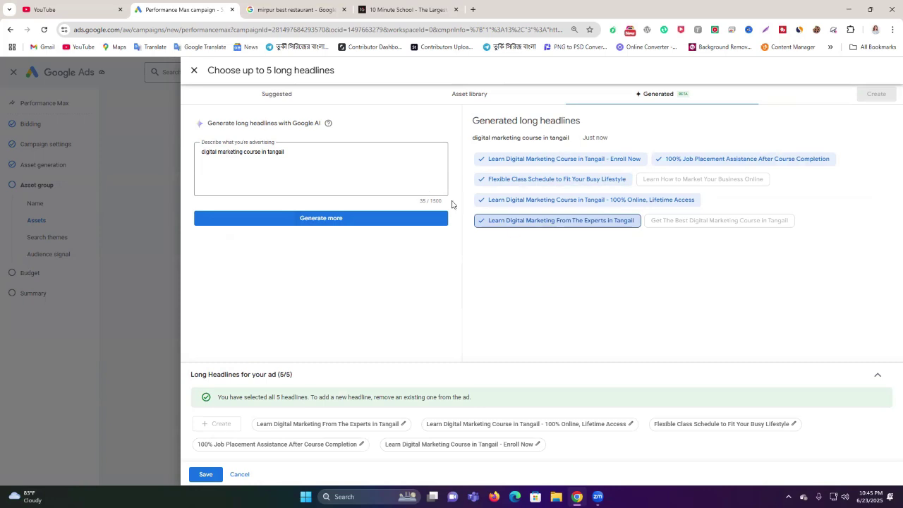
pyautogui.tripleClick(232, 155)
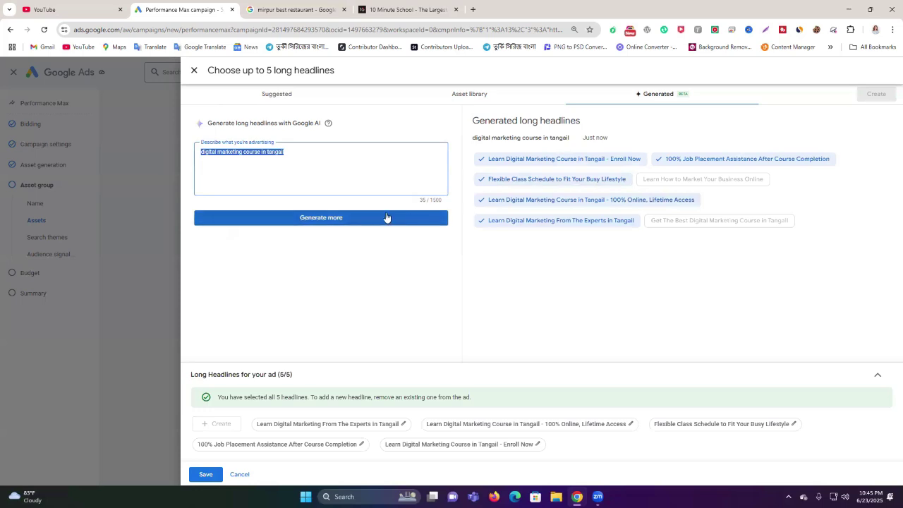
pyautogui.click(201, 477)
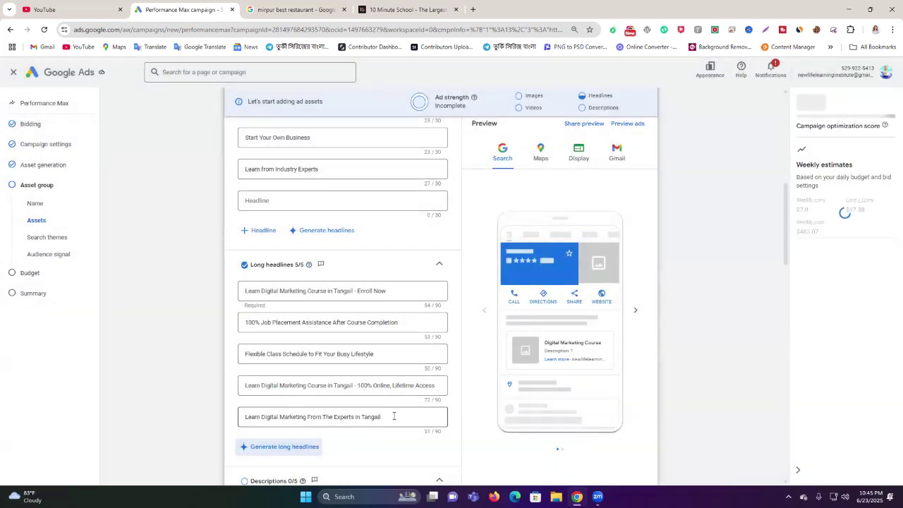
# Step: Generate descriptions from "digital marketing course in tangail" and choose "Learn digital marketing course in Tangail." for the ad
pyautogui.moveTo(395, 417); pyautogui.dragTo(205, 279)
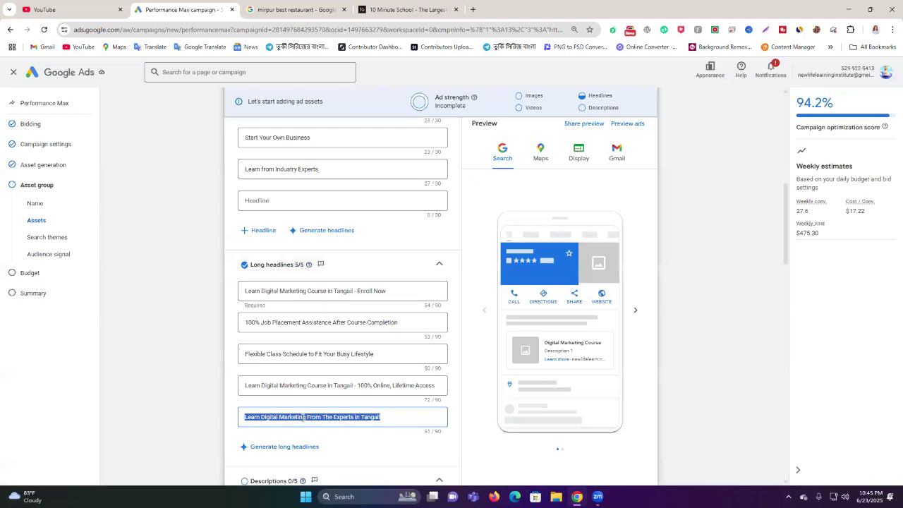
pyautogui.scroll(-2, 369, 358)
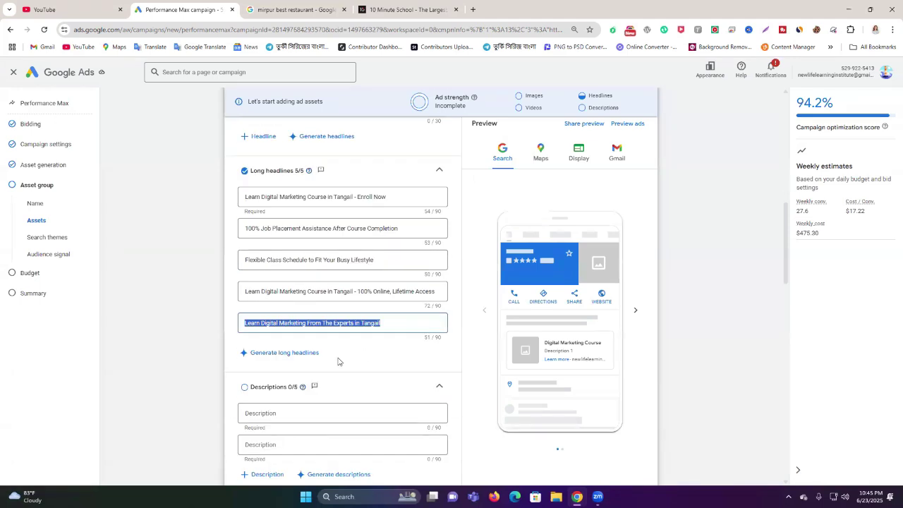
pyautogui.scroll(-2, 317, 367)
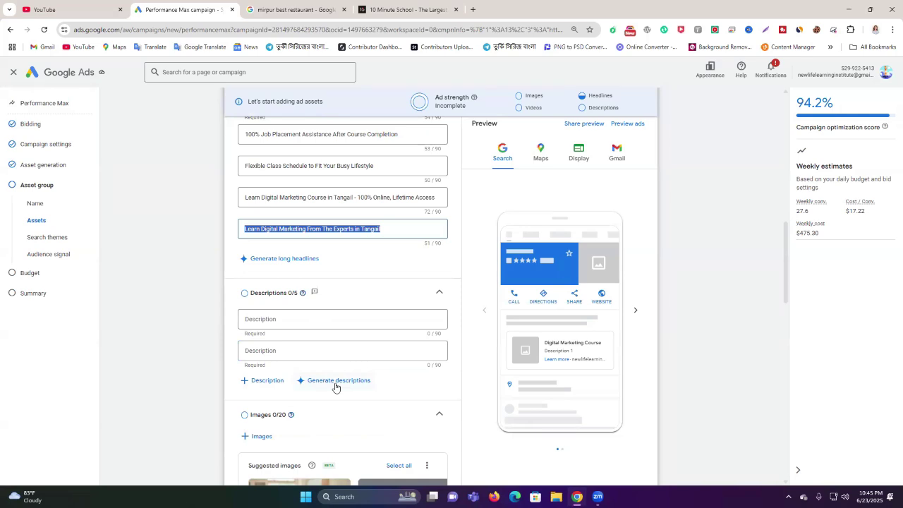
pyautogui.click(335, 381)
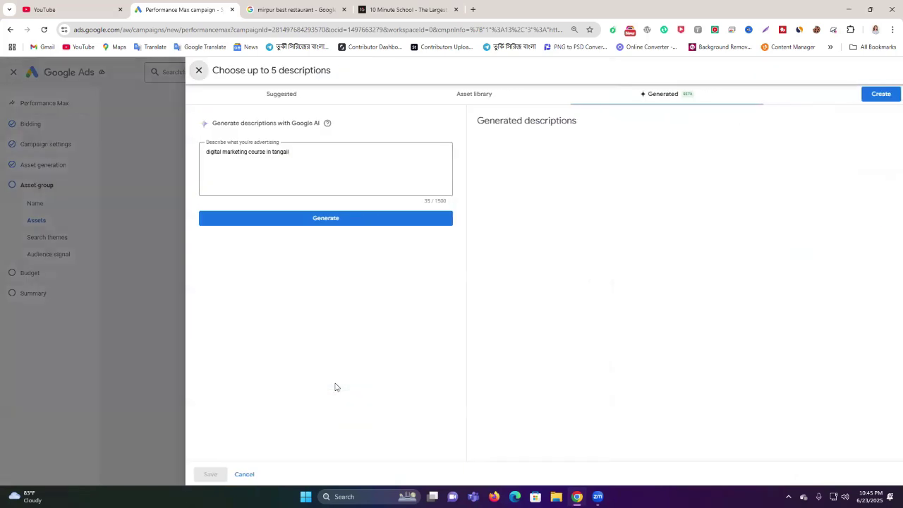
pyautogui.click(297, 220)
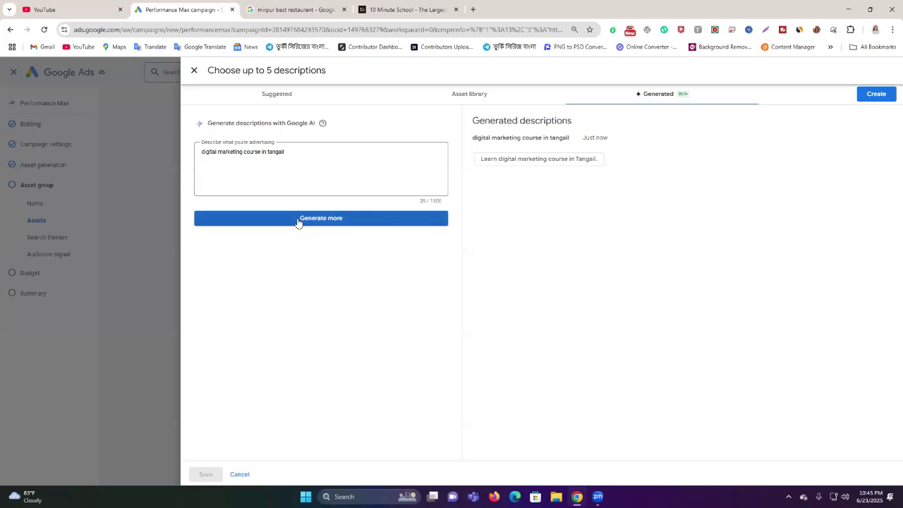
pyautogui.click(503, 160)
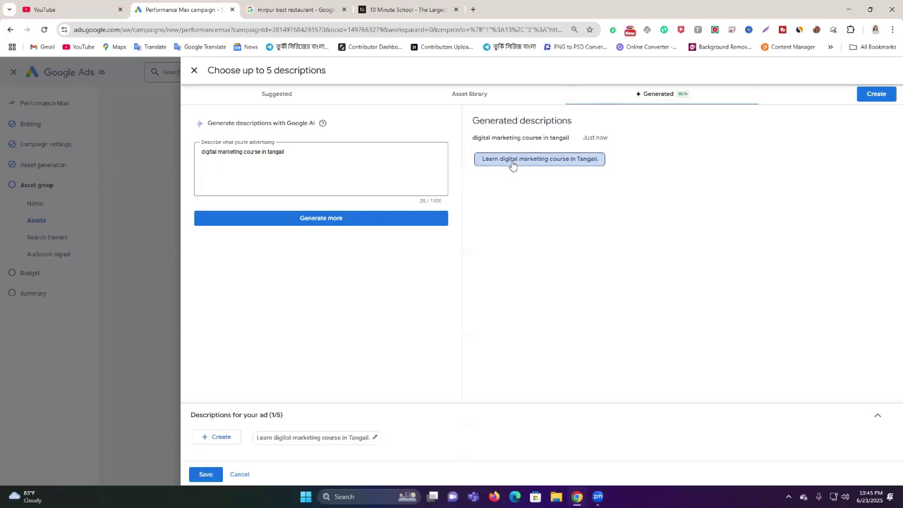
# Step: Generate further descriptions from the changed prompt "best digital marketing course in tangail"
pyautogui.click(324, 156)
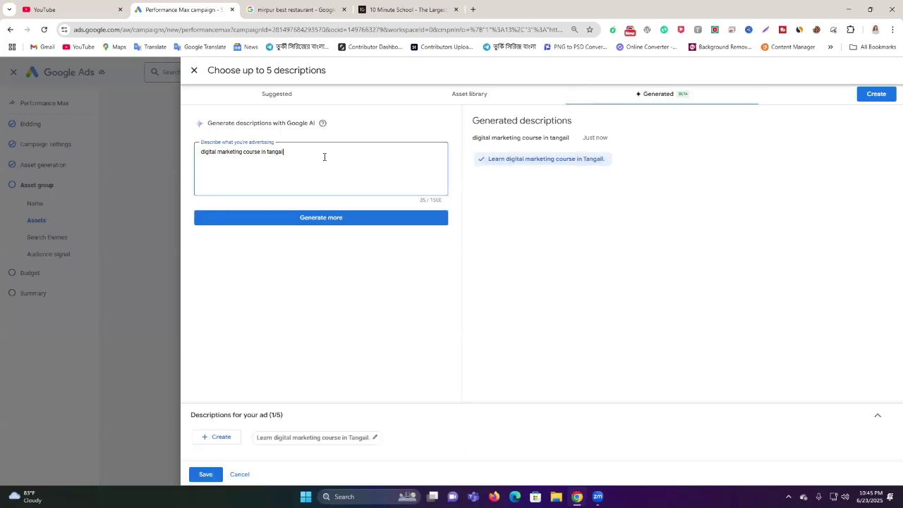
pyautogui.click(201, 152)
pyautogui.write('best')
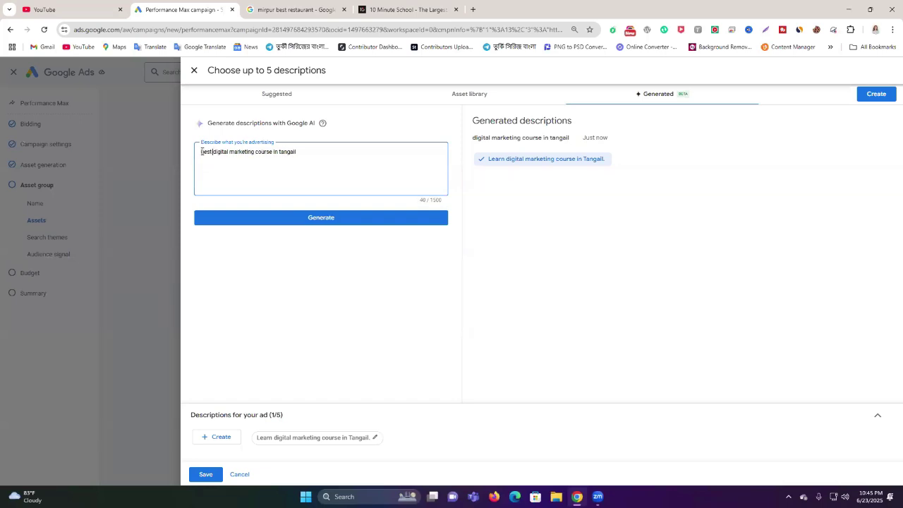
pyautogui.click(381, 224)
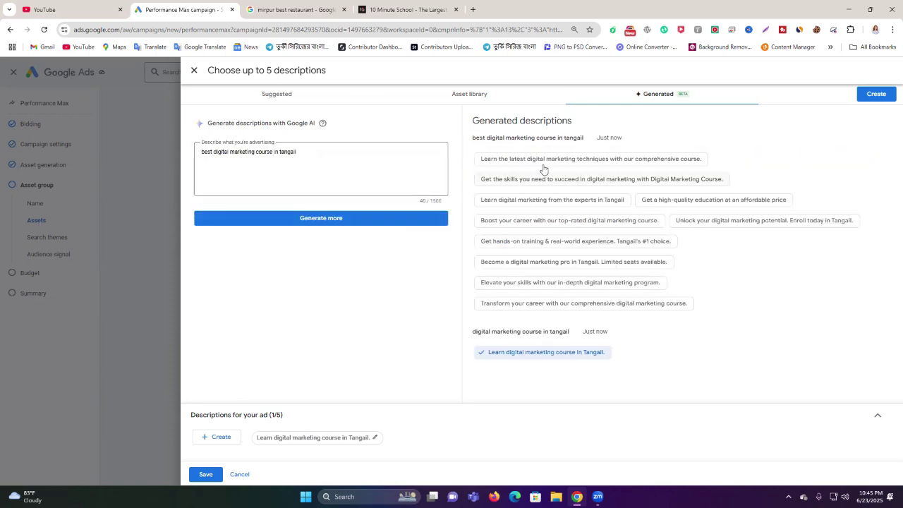
# Step: Add the generated descriptions about latest techniques, skills to succeed, experts in Tangail and the top-rated course, and save the description selection
pyautogui.click(539, 161)
pyautogui.click(536, 182)
pyautogui.click(542, 201)
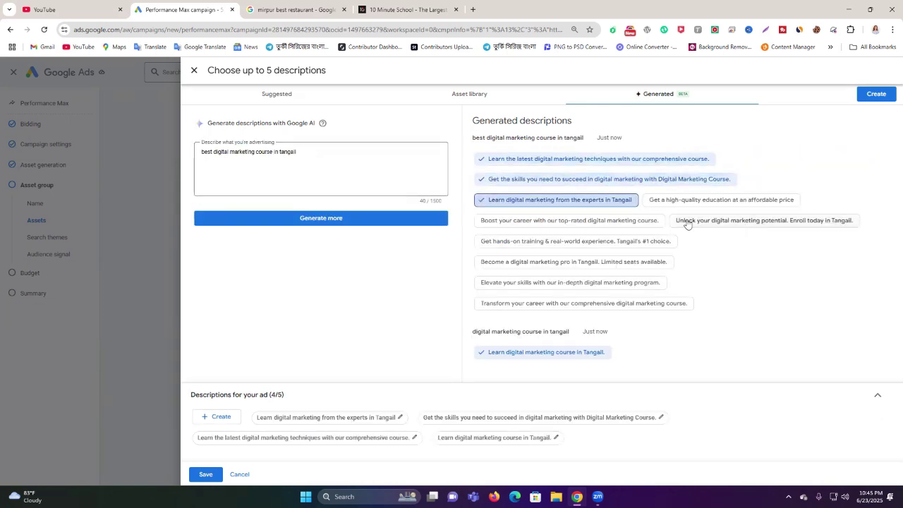
pyautogui.click(617, 224)
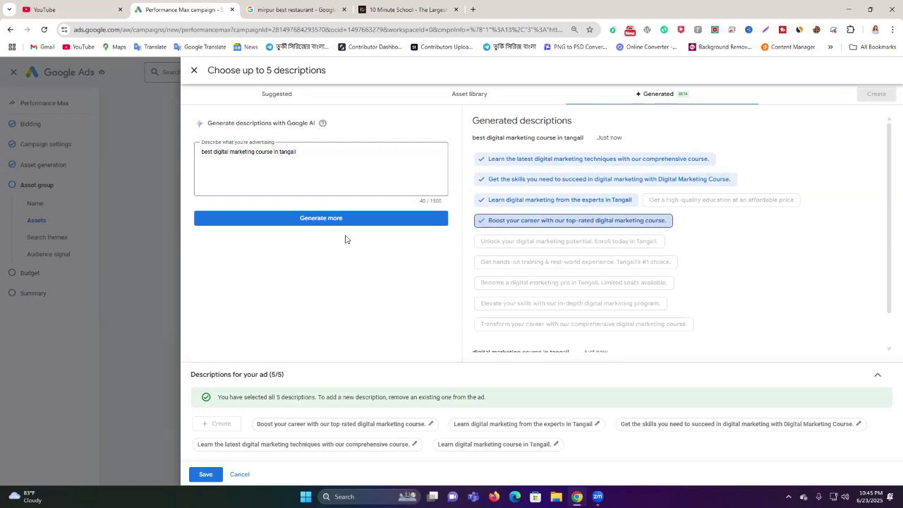
pyautogui.click(206, 475)
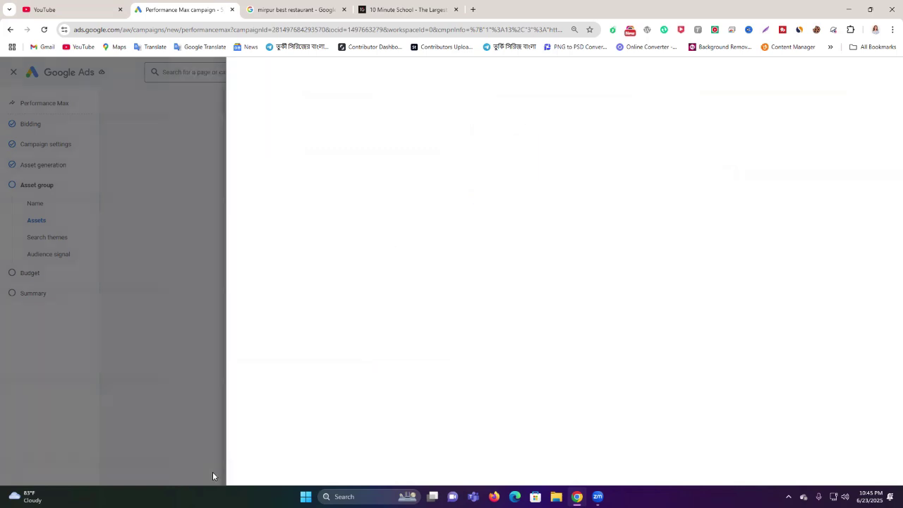
pyautogui.scroll(-3, 362, 360)
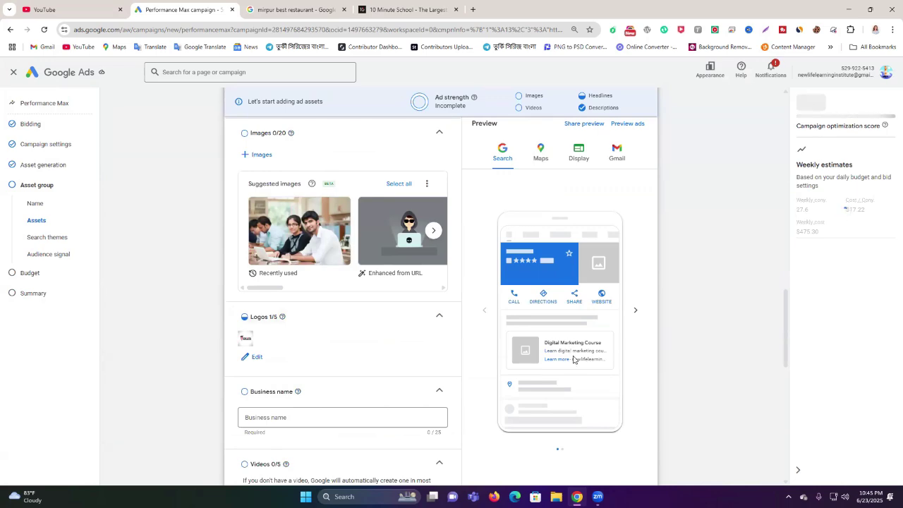
pyautogui.scroll(-2, 287, 380)
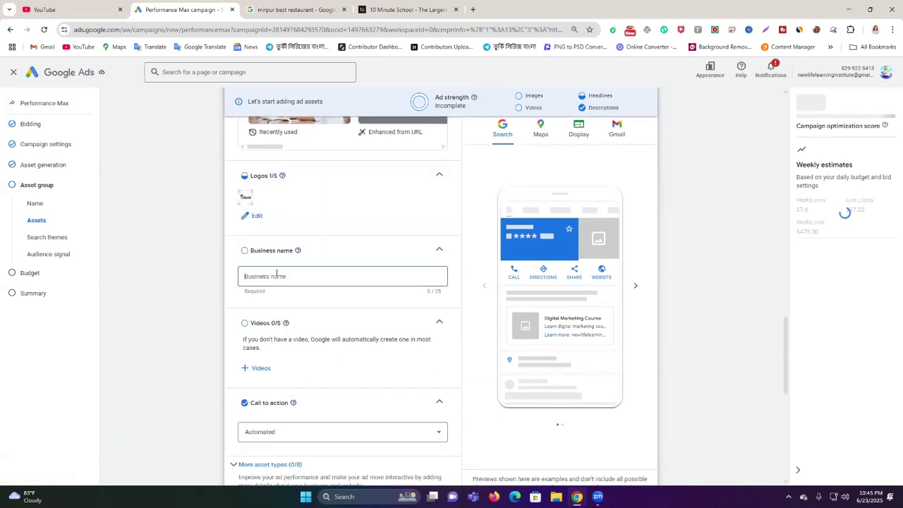
pyautogui.click(406, 9)
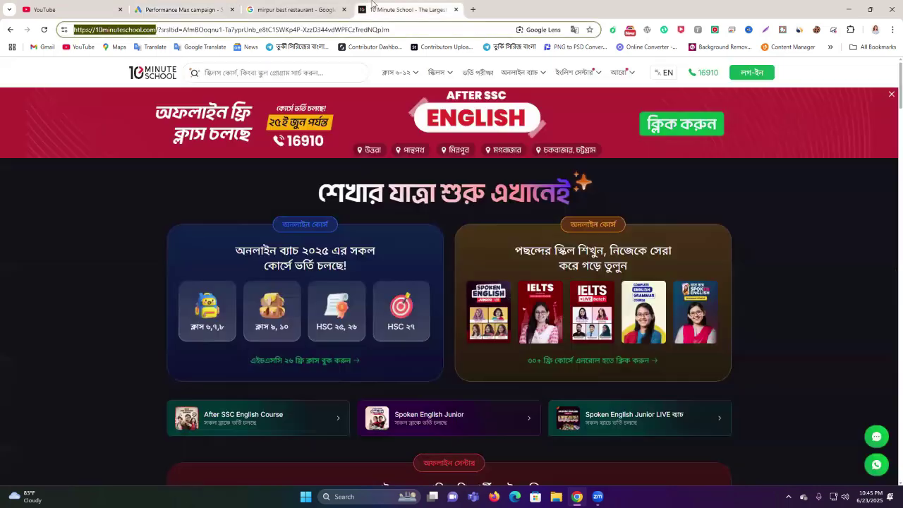
pyautogui.tripleClick(323, 31)
pyautogui.write('newlifelearninginstitute.com')
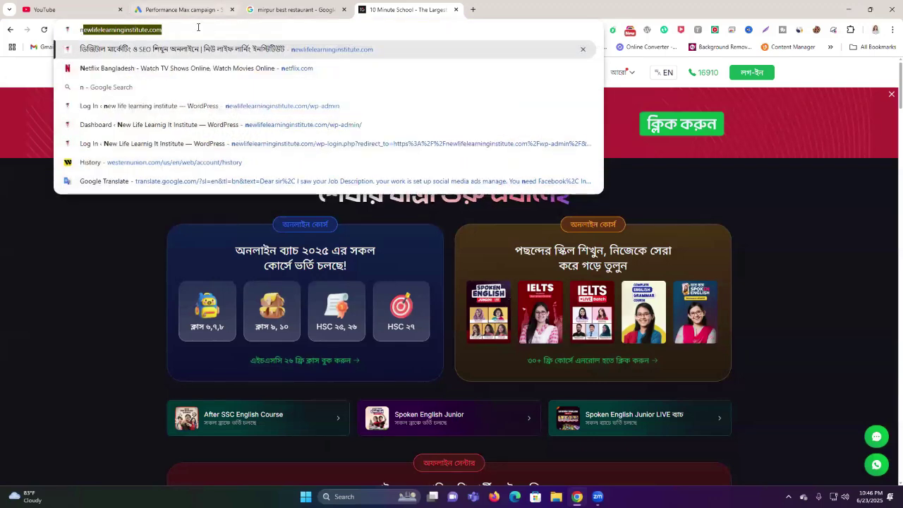
pyautogui.tripleClick(191, 29)
pyautogui.click(265, 9)
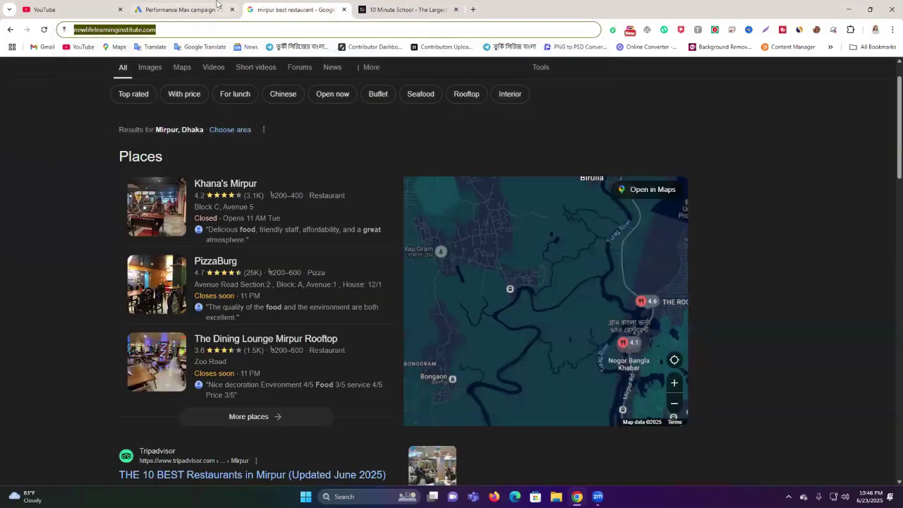
pyautogui.click(182, 9)
pyautogui.write('https://newlifelearninginstitute.com/')
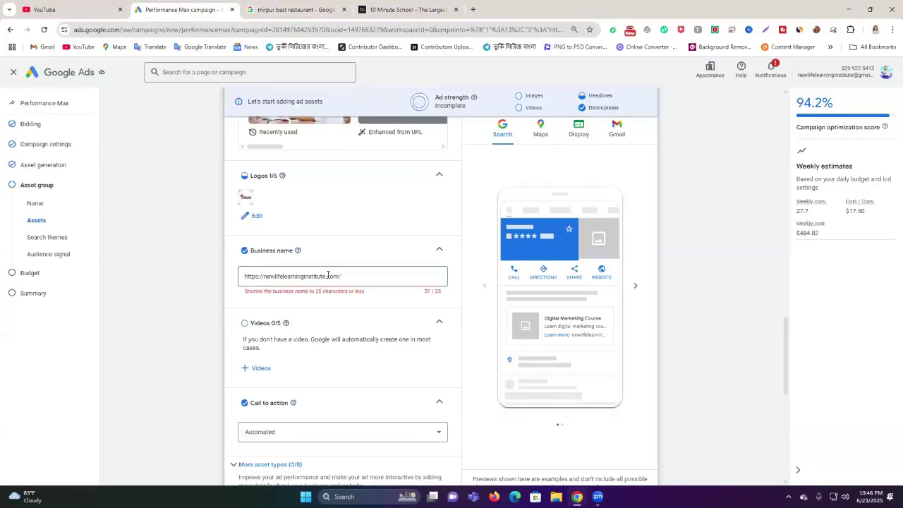
# Step: Shorten the business name to "new lifelearninginstitute" by removing the protocol and domain ending and separating the first word
pyautogui.moveTo(325, 276); pyautogui.dragTo(375, 280)
pyautogui.press('BackSpace')
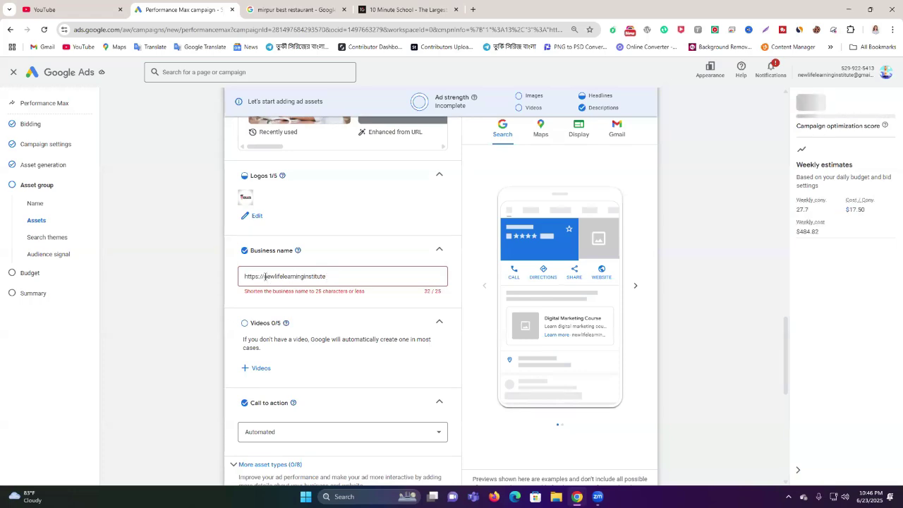
pyautogui.moveTo(264, 276); pyautogui.dragTo(207, 282)
pyautogui.press('BackSpace')
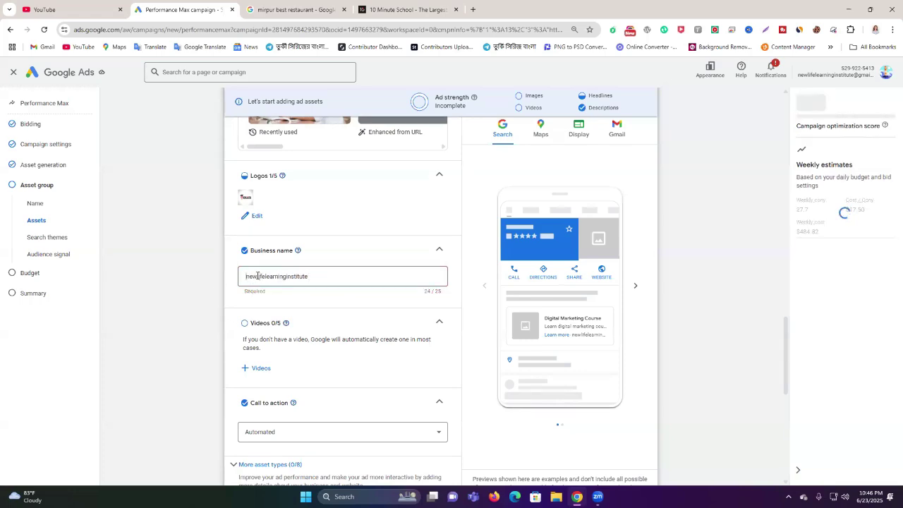
pyautogui.click(267, 276)
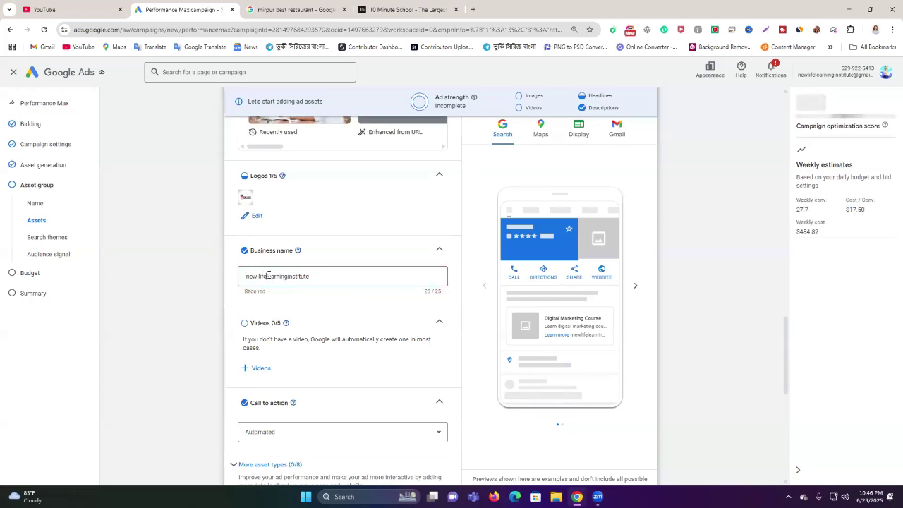
# Step: Separate the words of the business name and shorten its ending so it reads "new life learning it"
pyautogui.click(296, 276)
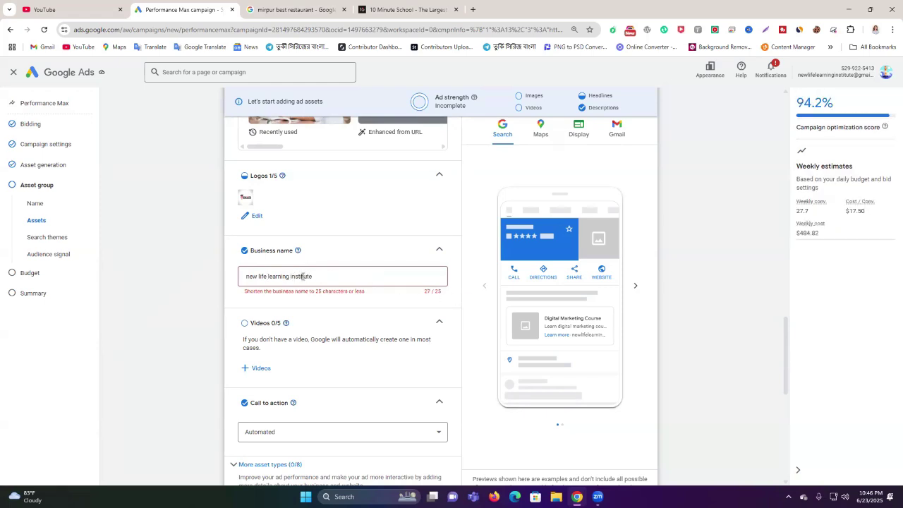
pyautogui.doubleClick(302, 276)
pyautogui.press('BackSpace')
pyautogui.write('it')
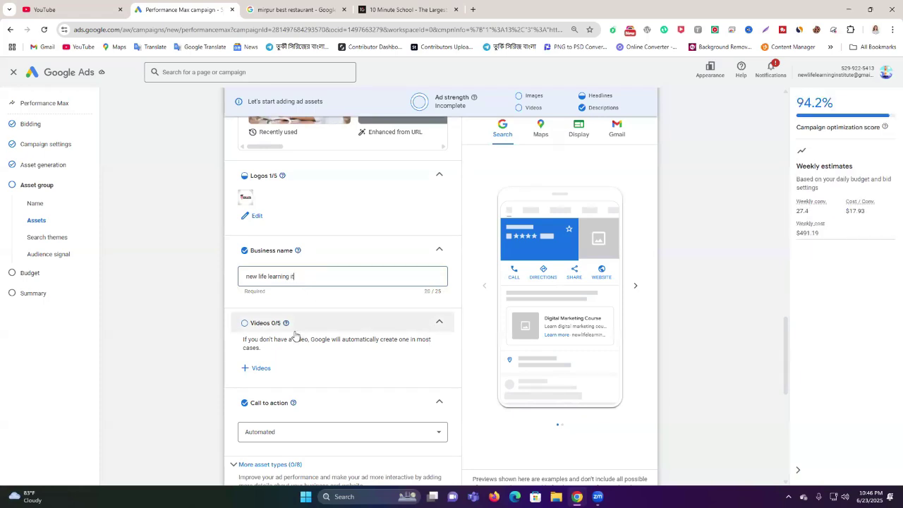
# Step: Add the first YouTube video from the asset library to the asset group and save the video selection
pyautogui.scroll(-1, 295, 335)
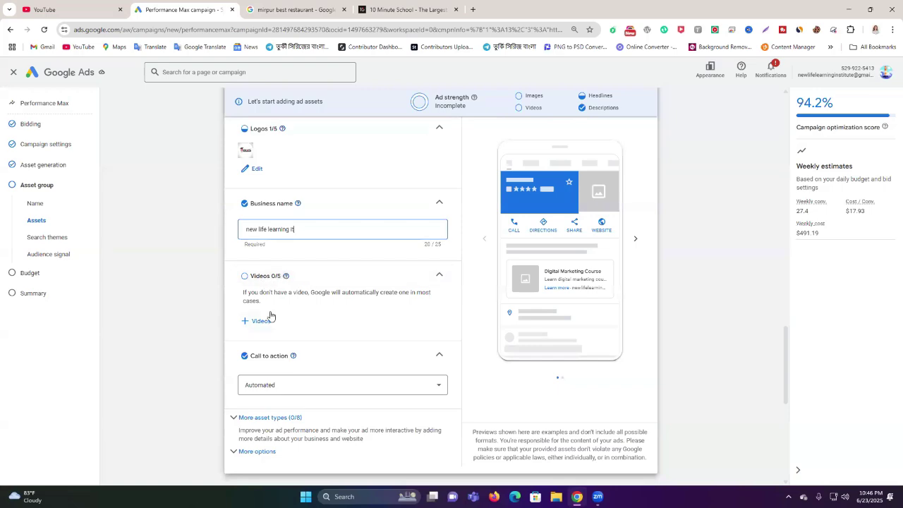
pyautogui.click(264, 321)
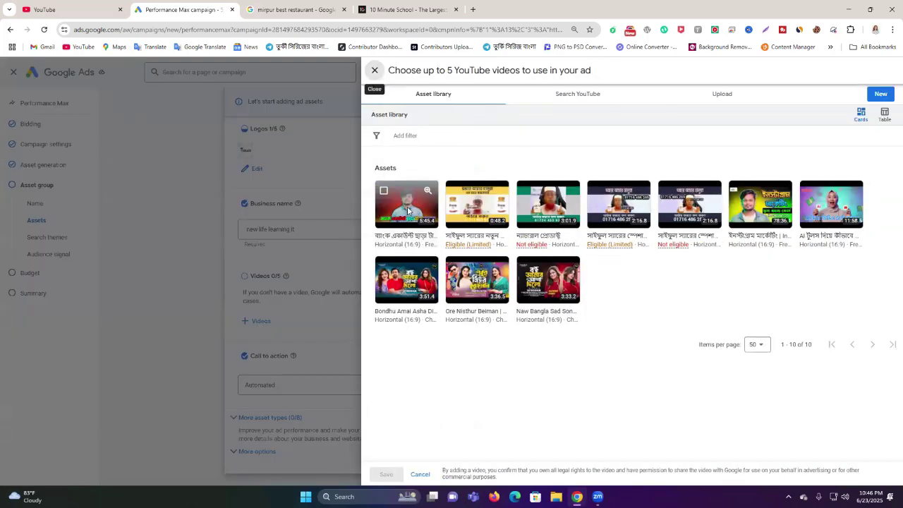
pyautogui.click(408, 209)
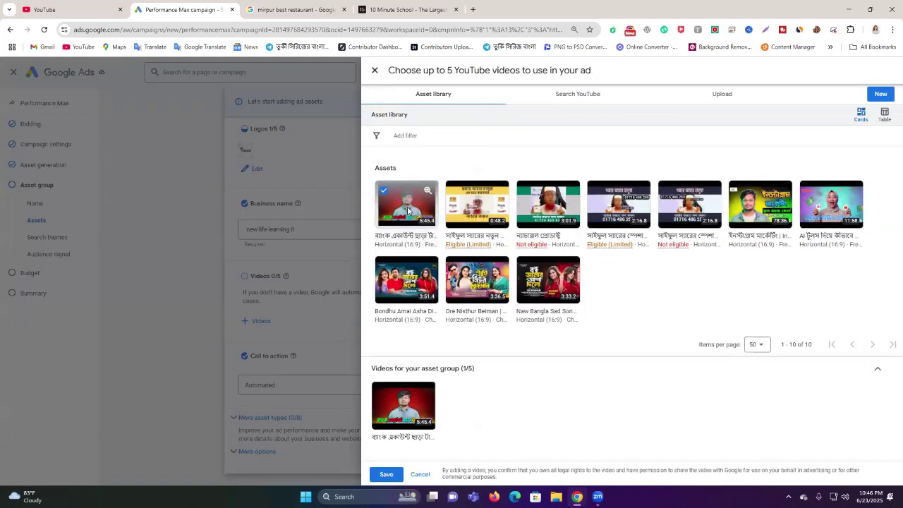
pyautogui.click(385, 474)
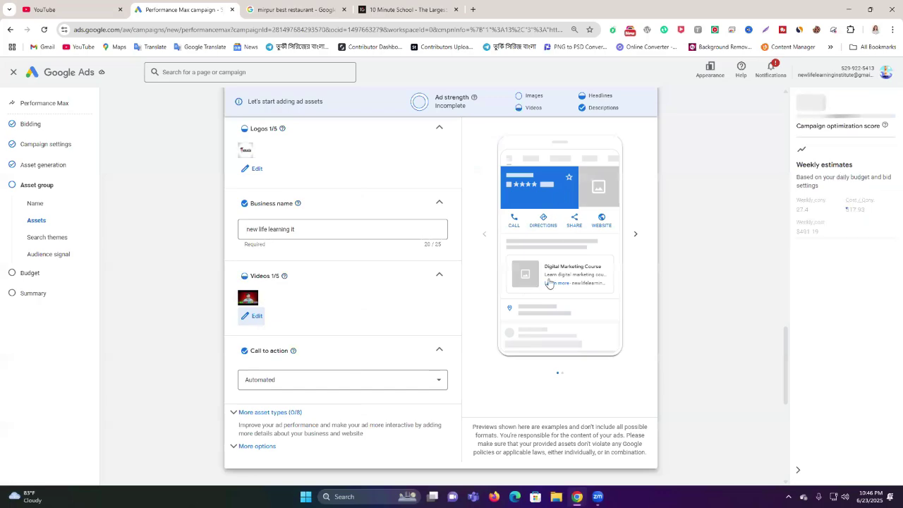
# Step: Upload "White Purple Minimalist Social Media Marketing Instagram Post.jpg" from Downloads as an asset group image and save the image selection
pyautogui.scroll(4, 311, 262)
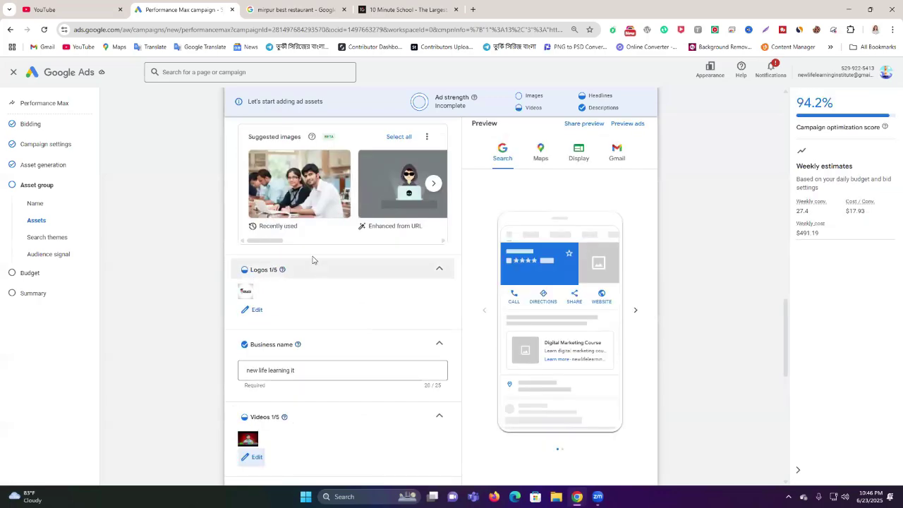
pyautogui.click(259, 201)
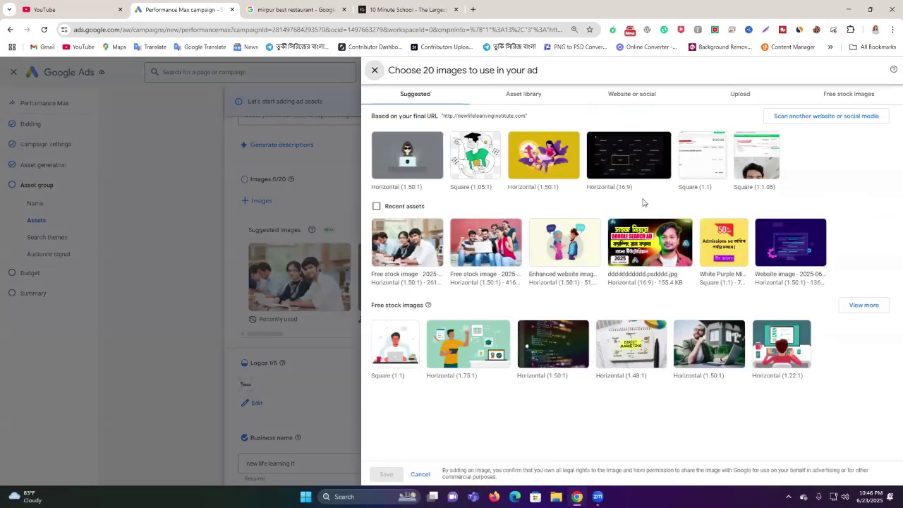
pyautogui.click(740, 97)
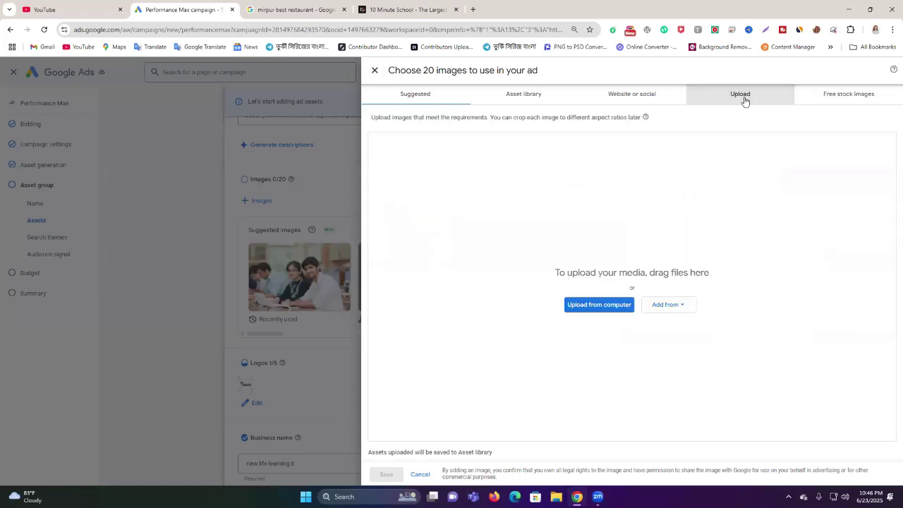
pyautogui.click(598, 304)
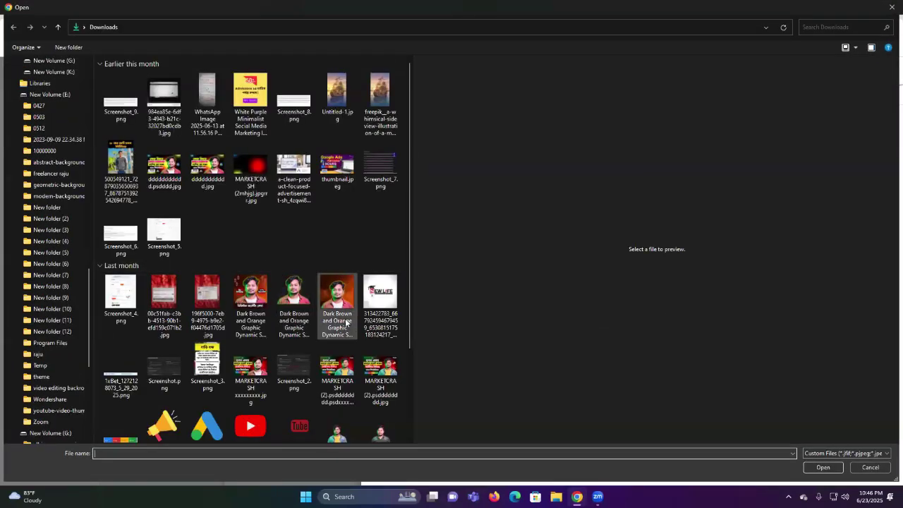
pyautogui.click(255, 109)
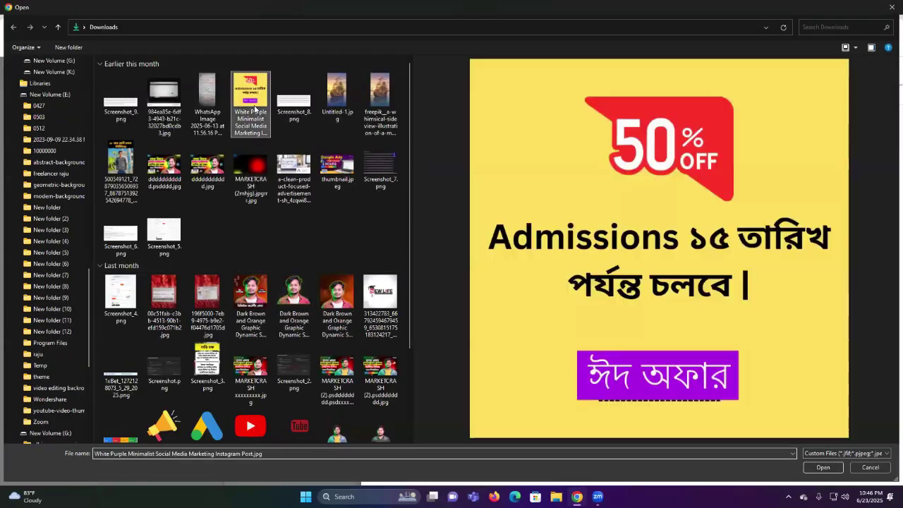
pyautogui.click(820, 468)
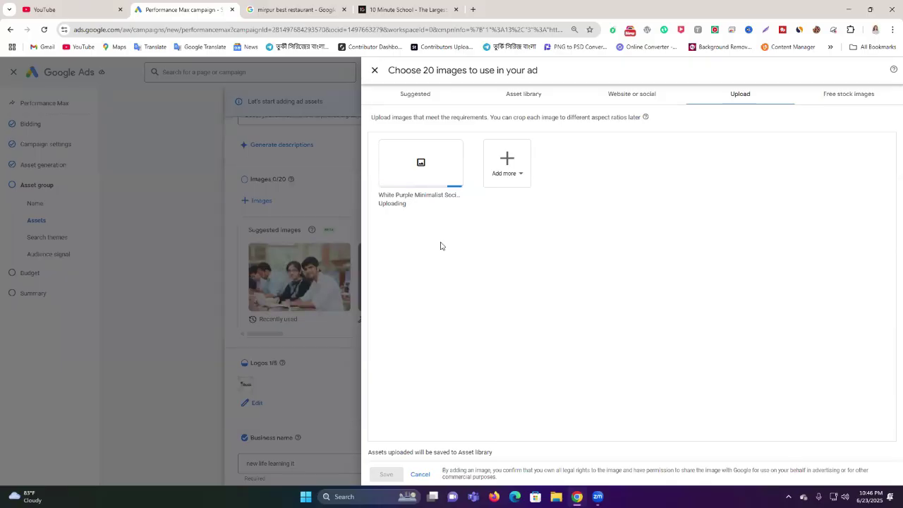
pyautogui.click(402, 182)
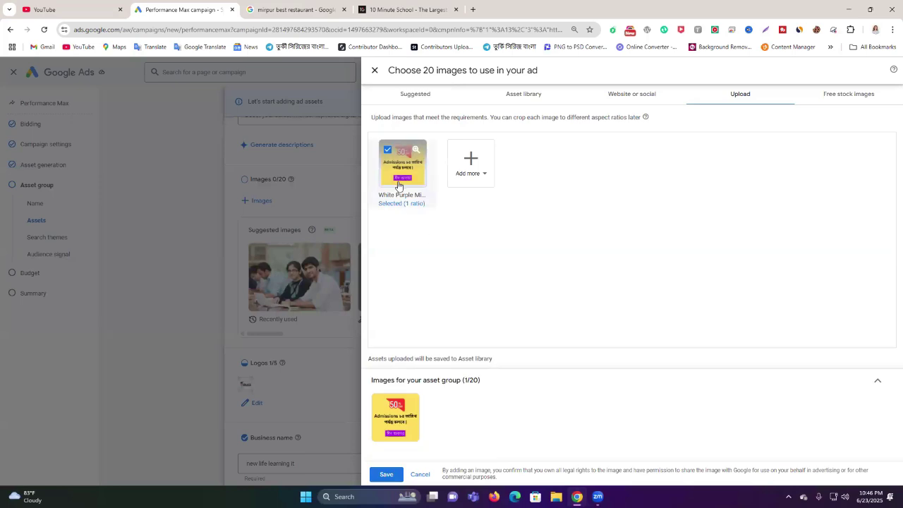
pyautogui.click(388, 475)
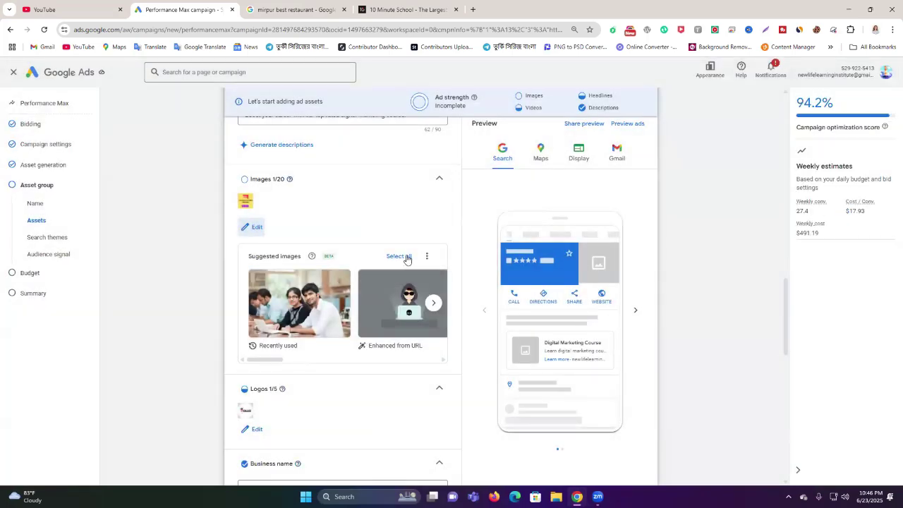
# Step: Add the recently used photo of people sitting together with a laptop from the suggested images
pyautogui.click(433, 304)
pyautogui.click(433, 304)
pyautogui.click(433, 304)
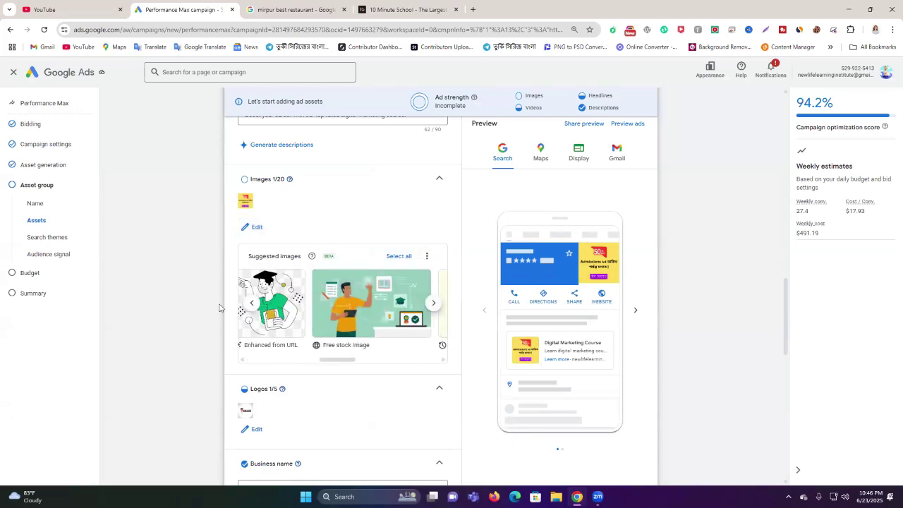
pyautogui.click(251, 303)
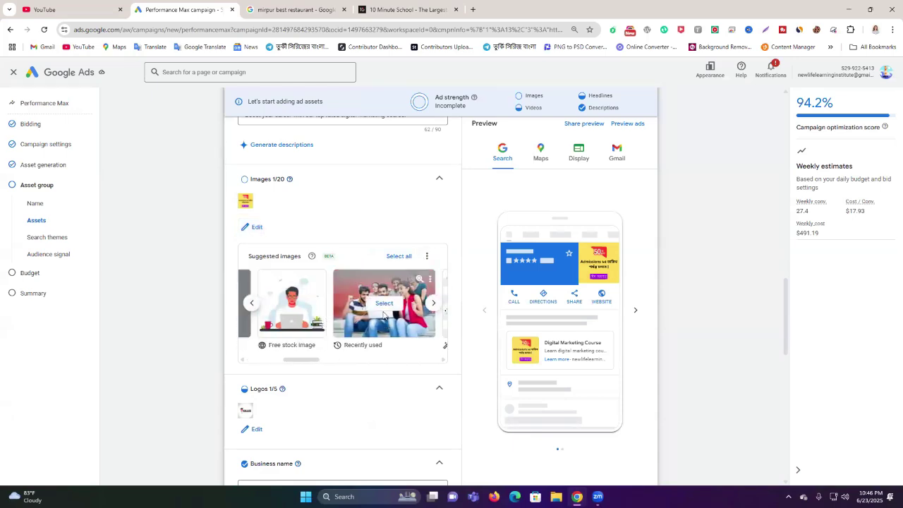
pyautogui.click(384, 311)
# Step: Add the recently used "Google Search Ad" 2025 full course thumbnail from the suggested images and browse to the end of the suggestions
pyautogui.click(433, 303)
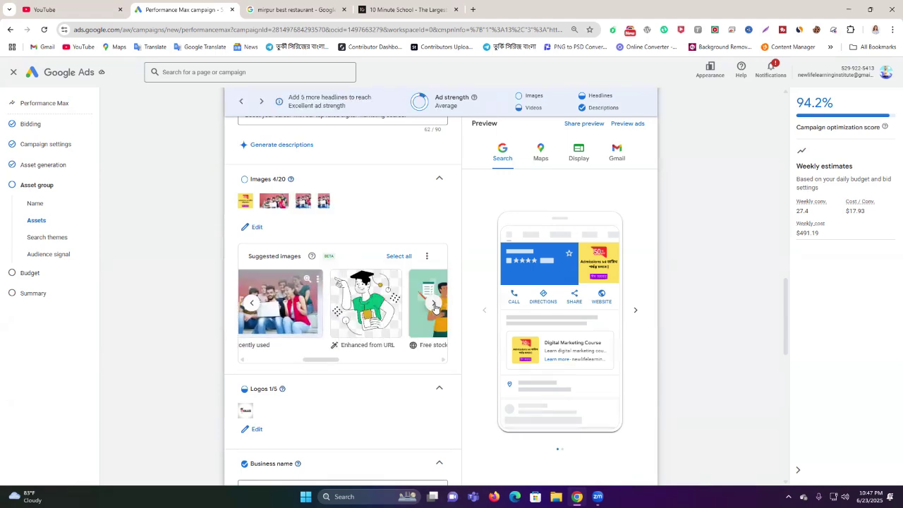
pyautogui.click(433, 303)
pyautogui.click(433, 303)
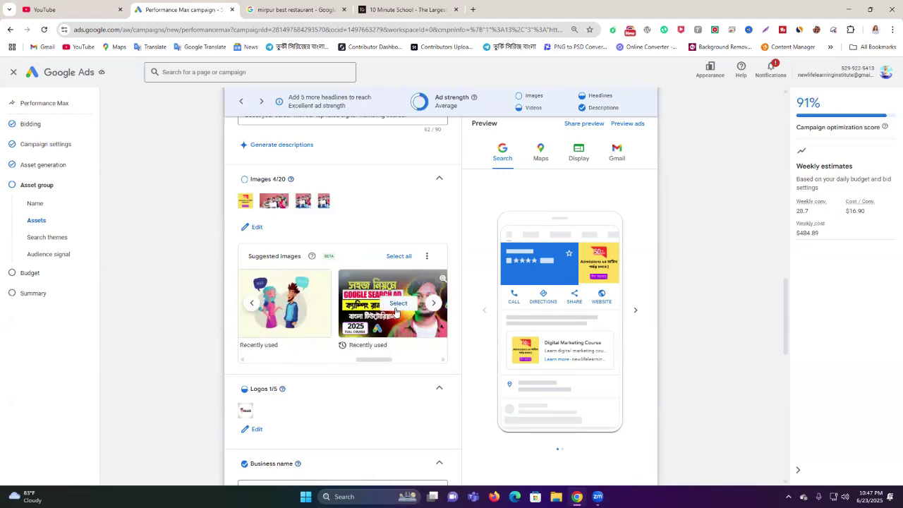
pyautogui.click(396, 311)
pyautogui.click(433, 304)
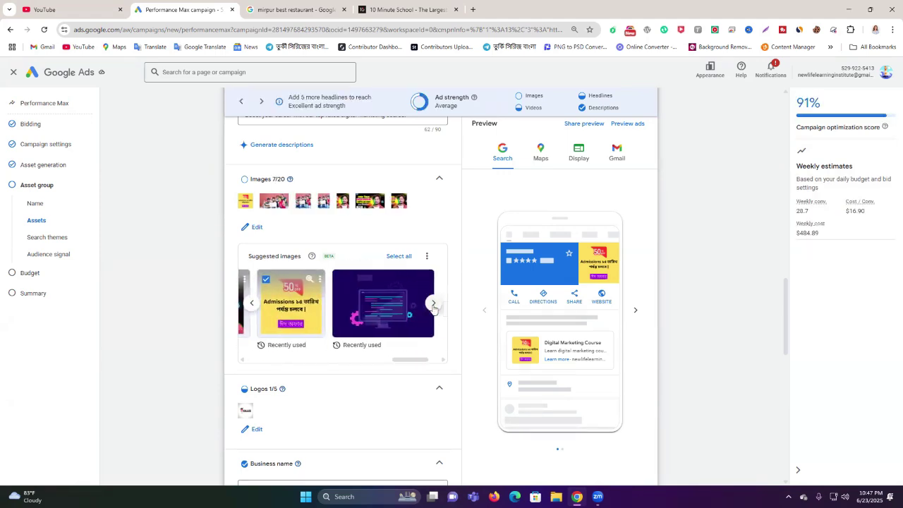
pyautogui.click(433, 304)
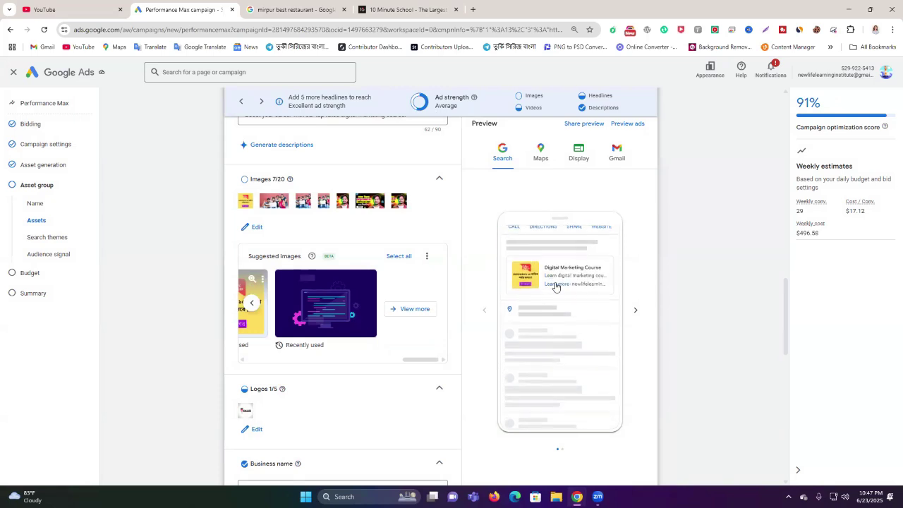
# Step: Open the website link in the search ad preview, return to the campaign and close the opened page
pyautogui.click(559, 286)
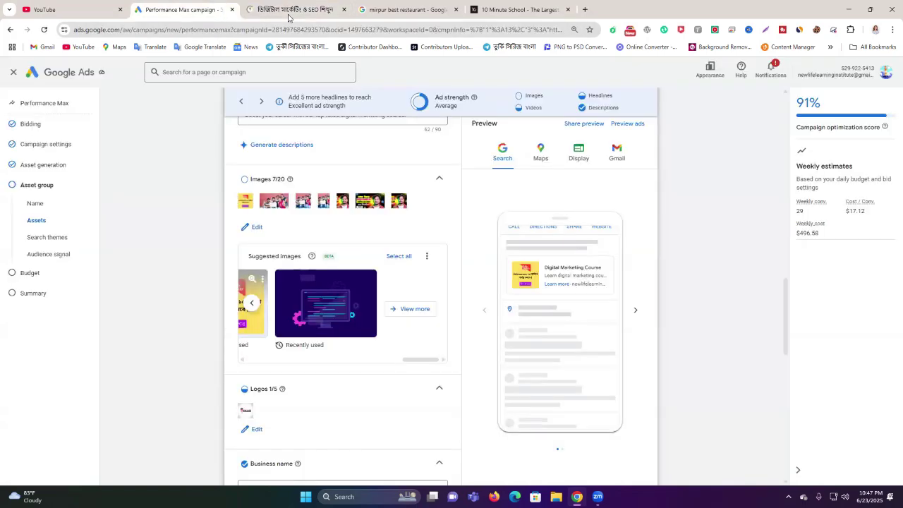
pyautogui.click(215, 8)
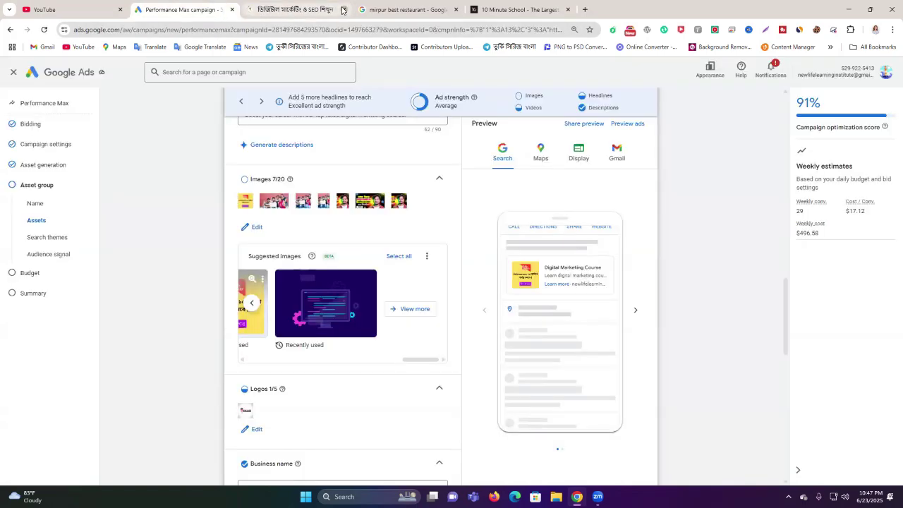
pyautogui.click(343, 9)
# Step: Review the asset group from the images down to the signals and back up through the descriptions and headlines to its name
pyautogui.scroll(-1, 392, 308)
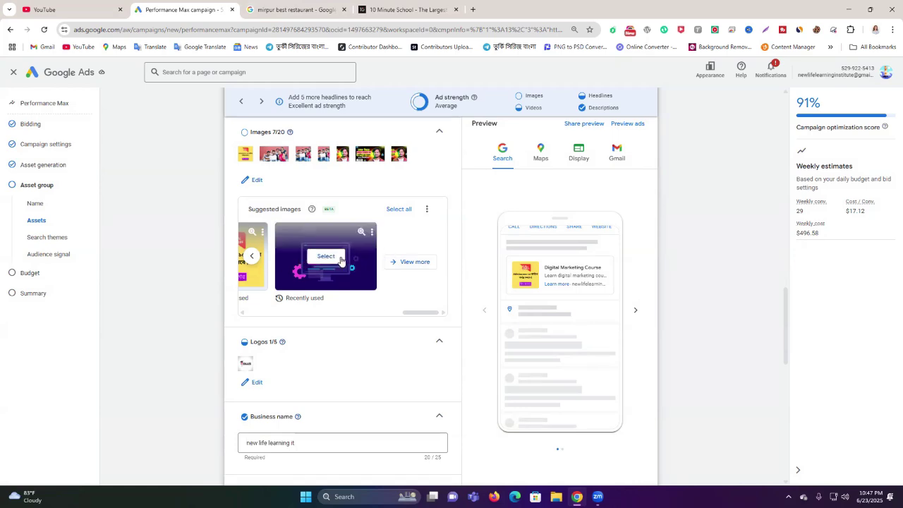
pyautogui.scroll(-4, 353, 310)
pyautogui.scroll(-3, 426, 321)
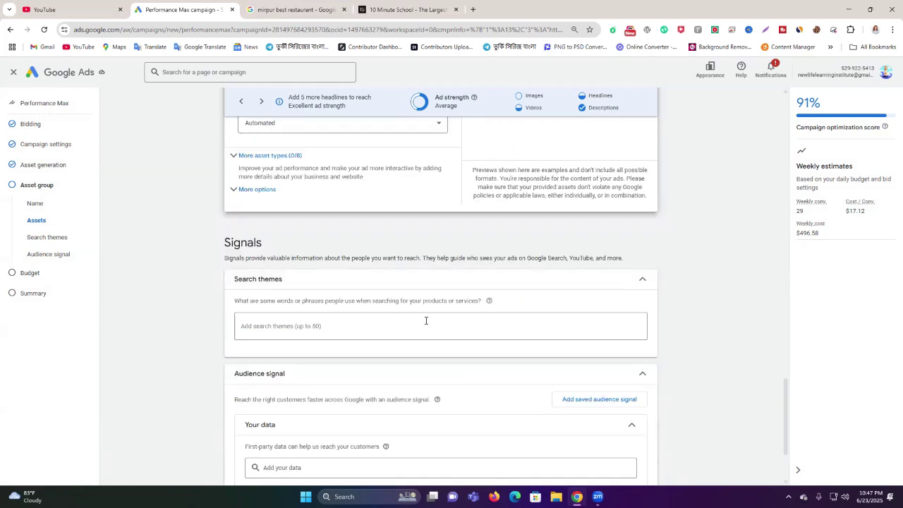
pyautogui.scroll(3, 345, 321)
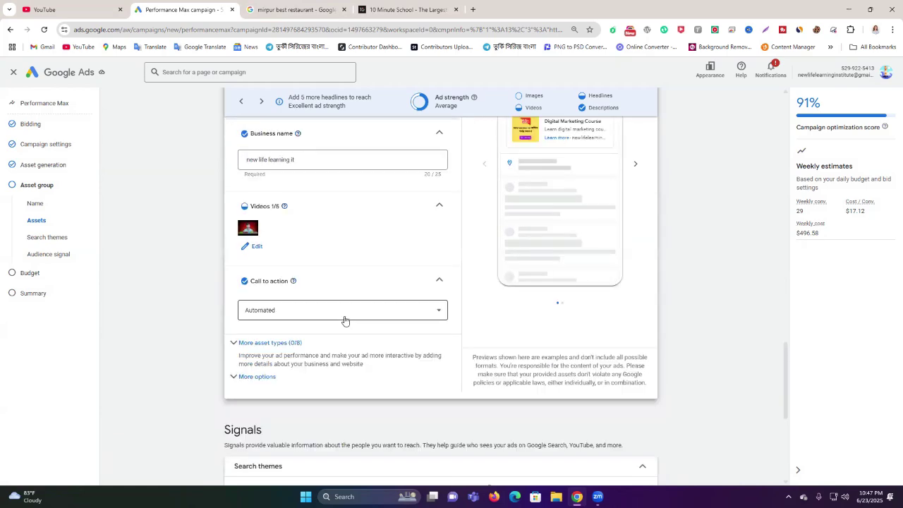
pyautogui.scroll(1, 345, 321)
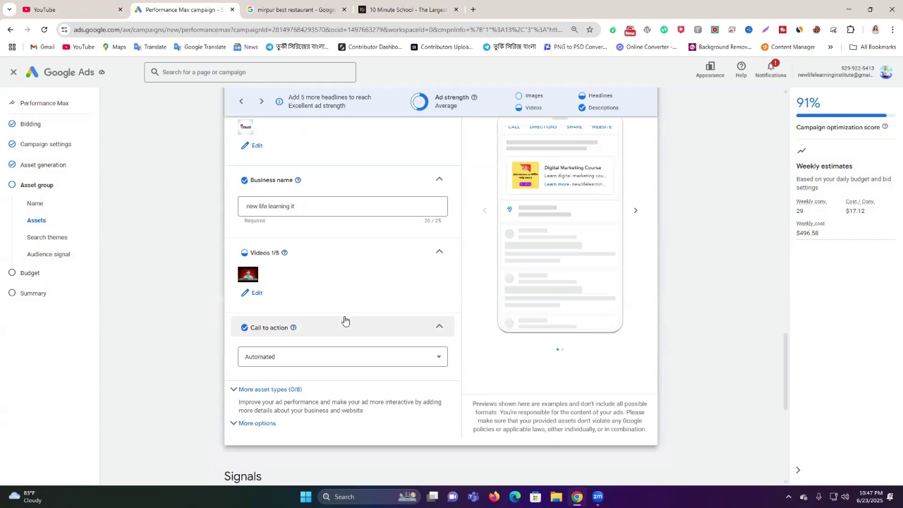
pyautogui.scroll(6, 323, 333)
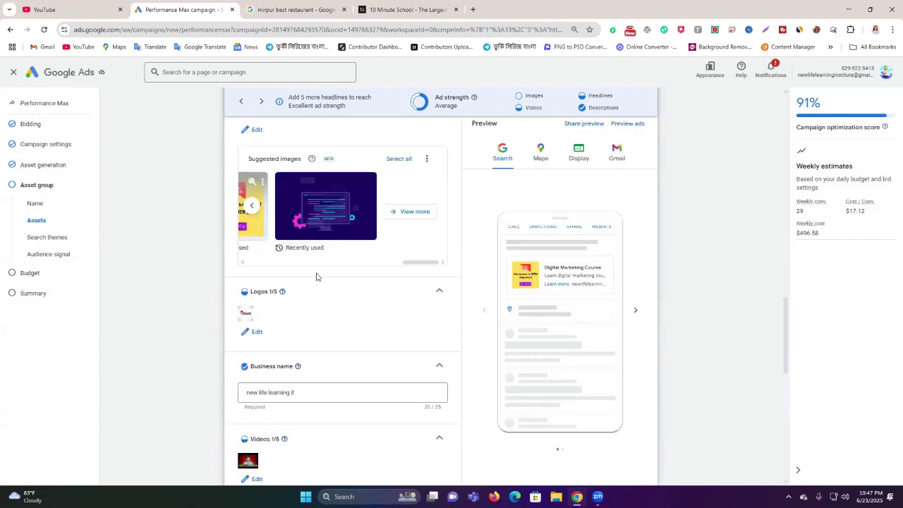
pyautogui.scroll(12, 339, 254)
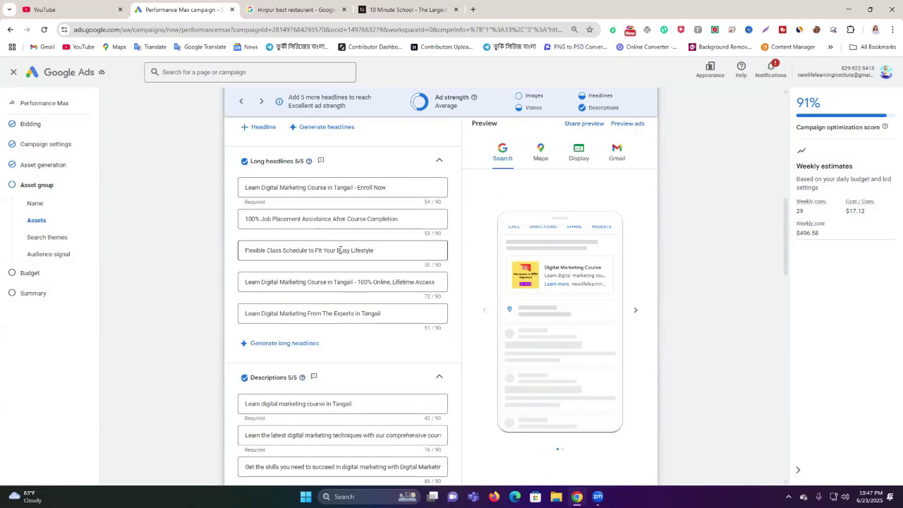
pyautogui.scroll(2, 340, 250)
pyautogui.scroll(2, 340, 254)
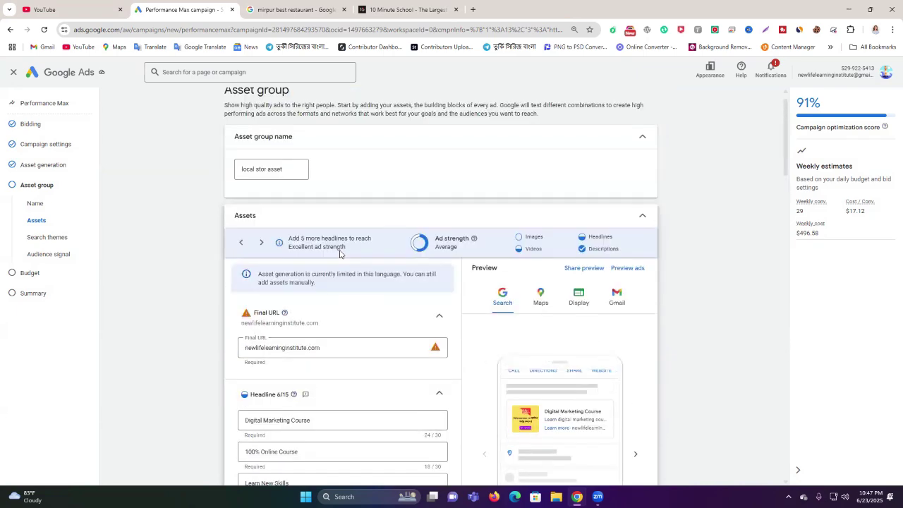
# Step: Search for "google my business" in a new browser tab and open the Google Business Profile page from the results
pyautogui.click(473, 9)
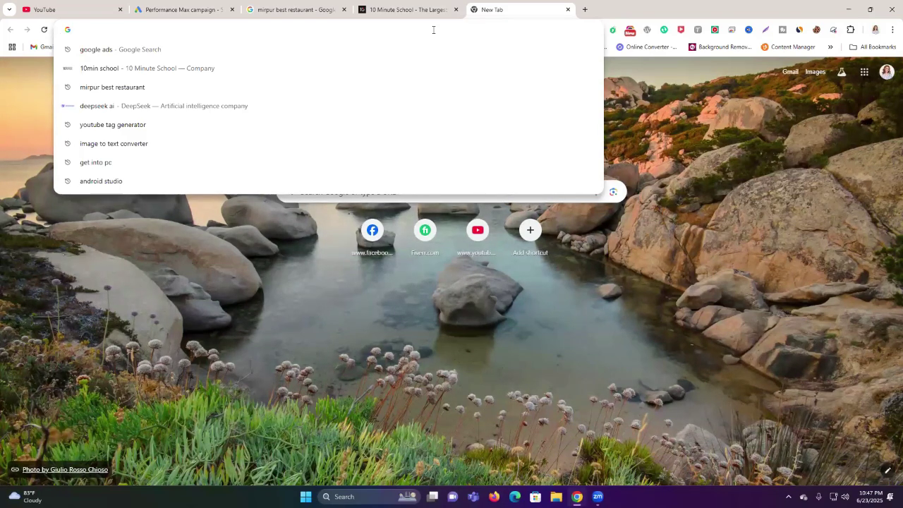
pyautogui.write('google')
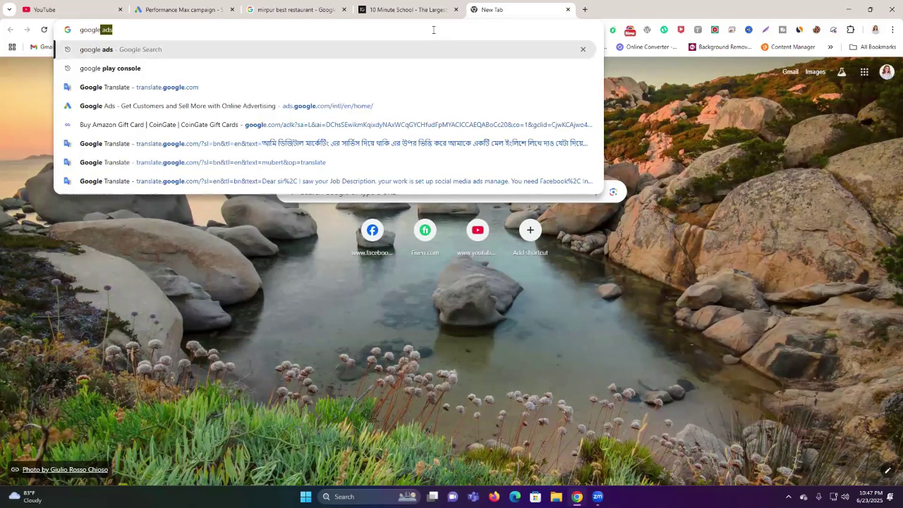
pyautogui.write(' m')
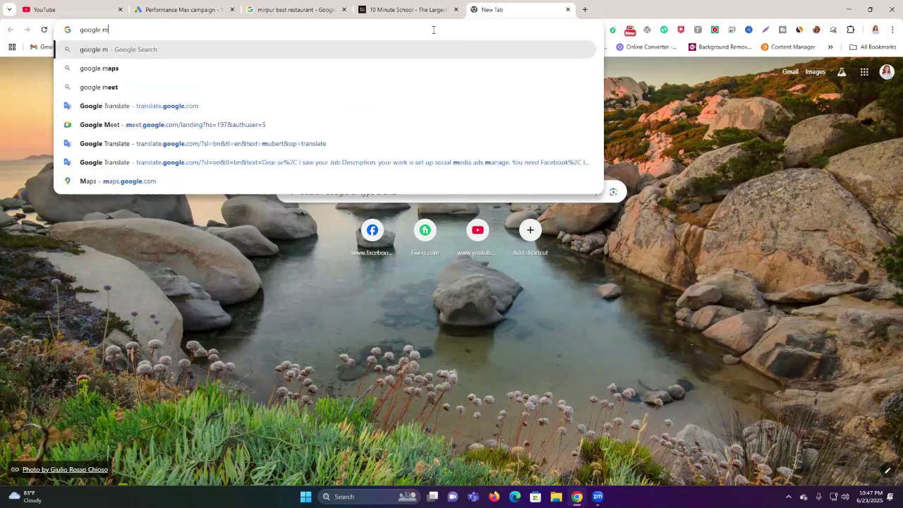
pyautogui.write('y')
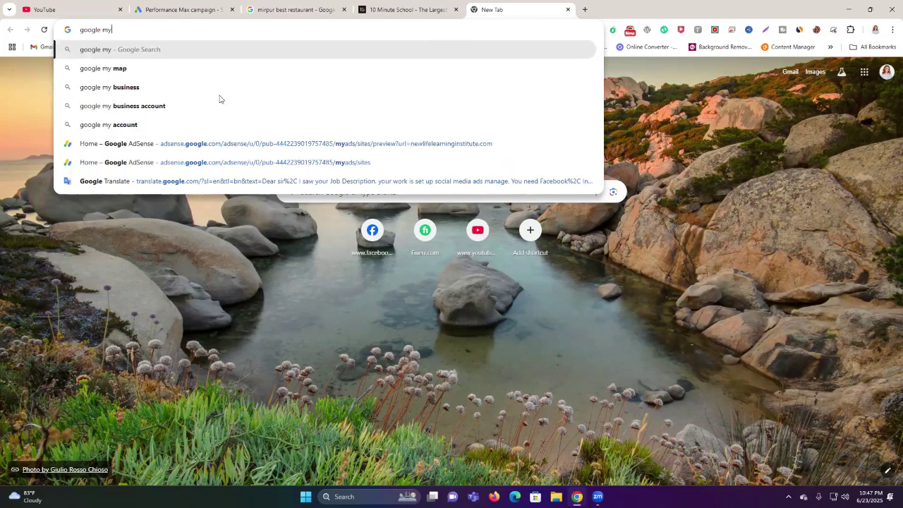
pyautogui.press('Down')
pyautogui.press('Down')
pyautogui.press('Return')
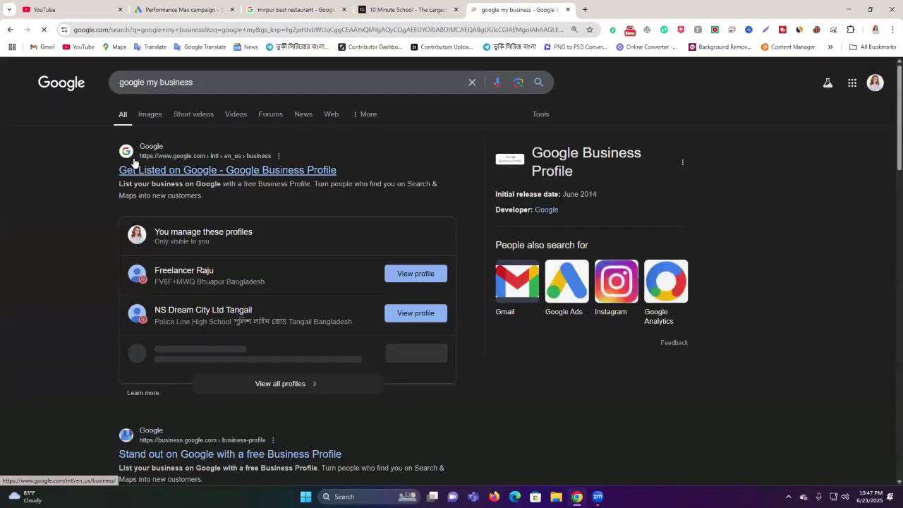
pyautogui.click(174, 452)
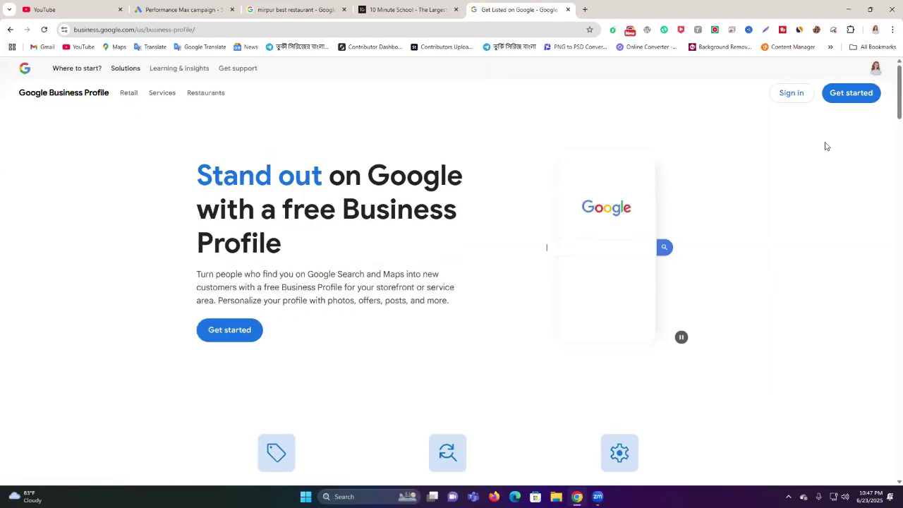
# Step: Open the first managed business profile from the search results, review its postal address verification form and leave the verification without submitting
pyautogui.click(10, 31)
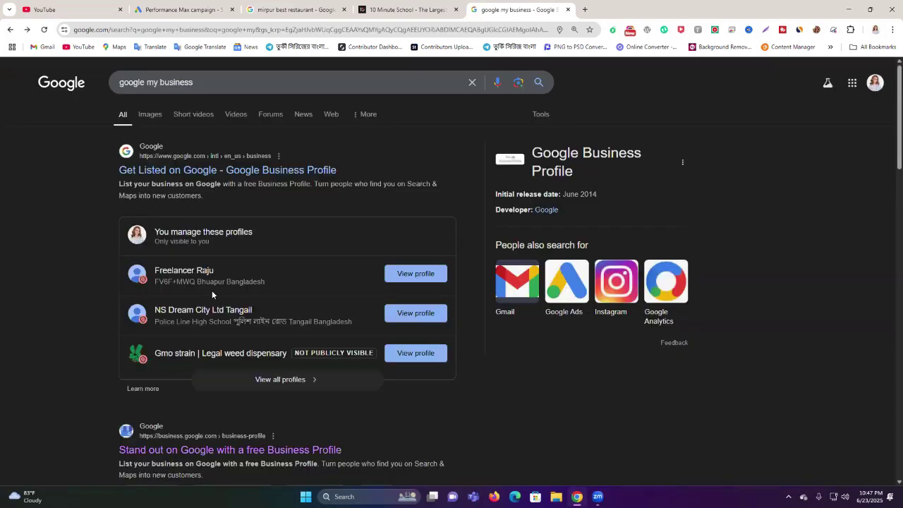
pyautogui.click(415, 276)
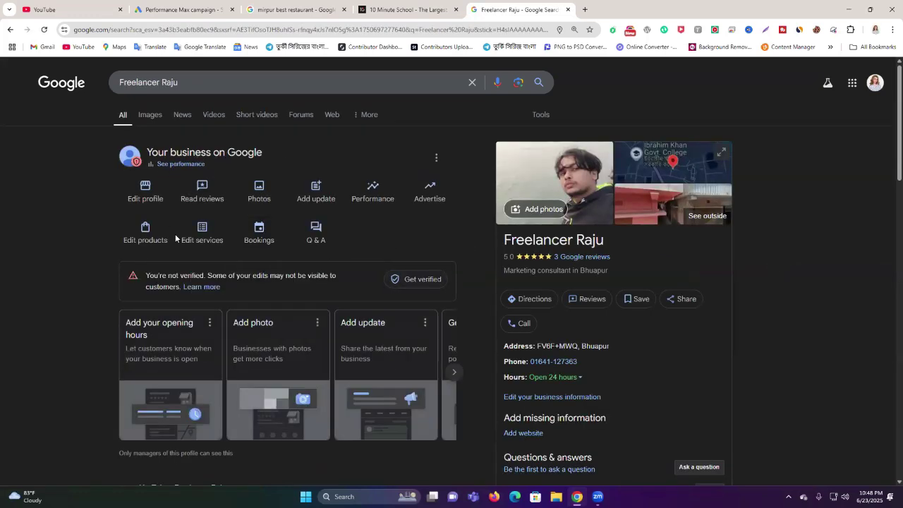
pyautogui.click(416, 281)
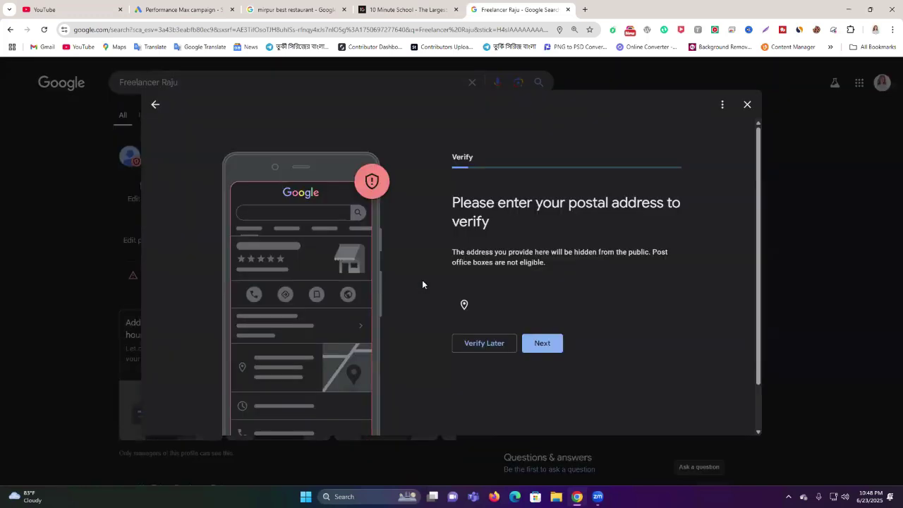
pyautogui.scroll(-2, 316, 224)
pyautogui.scroll(2, 305, 230)
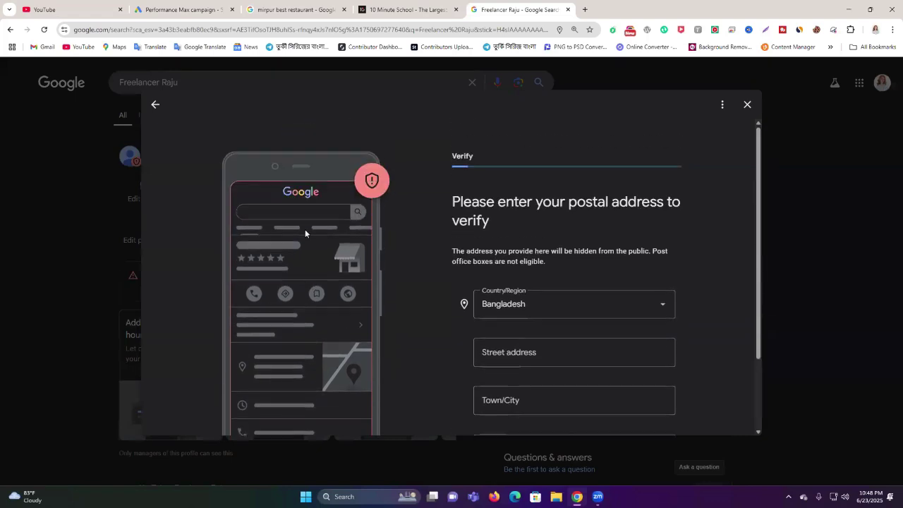
pyautogui.scroll(-2, 473, 282)
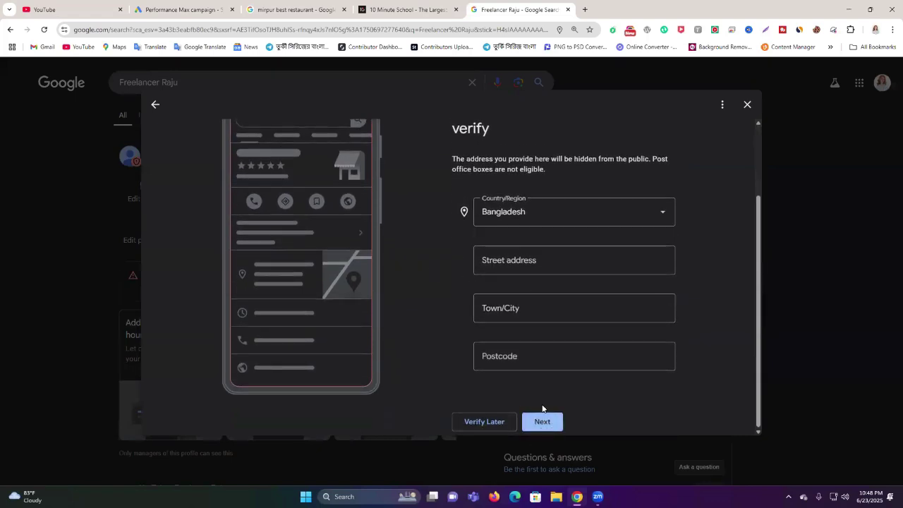
pyautogui.click(747, 105)
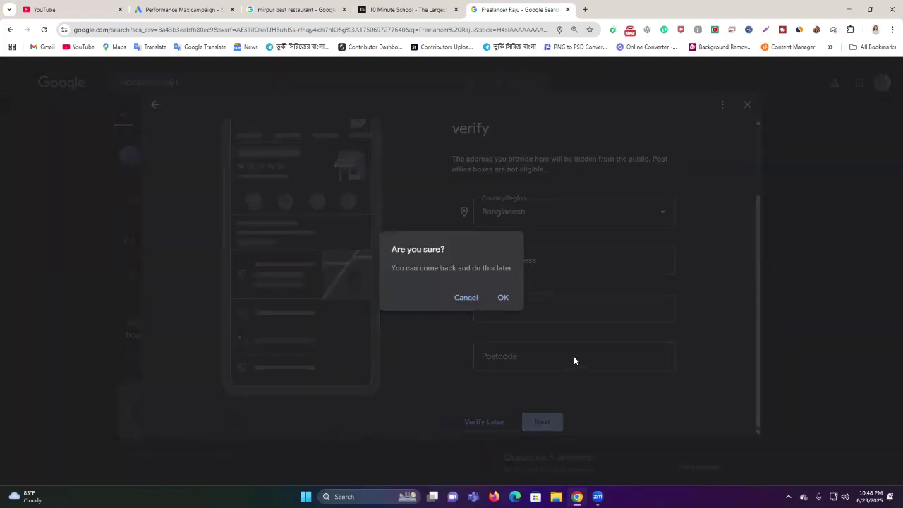
pyautogui.click(502, 300)
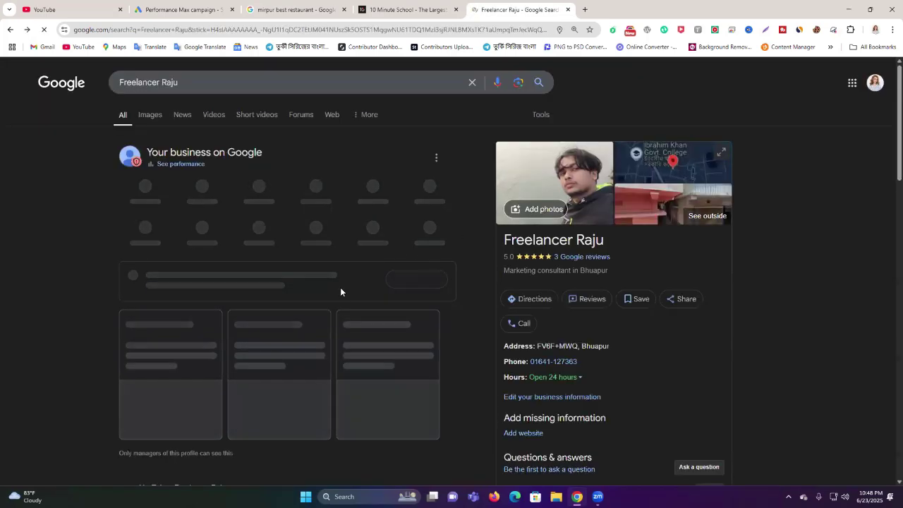
# Step: Browse the business profile's management page and its suggestion cards, and return to the "google my business" search results
pyautogui.scroll(-3, 340, 287)
pyautogui.scroll(3, 341, 287)
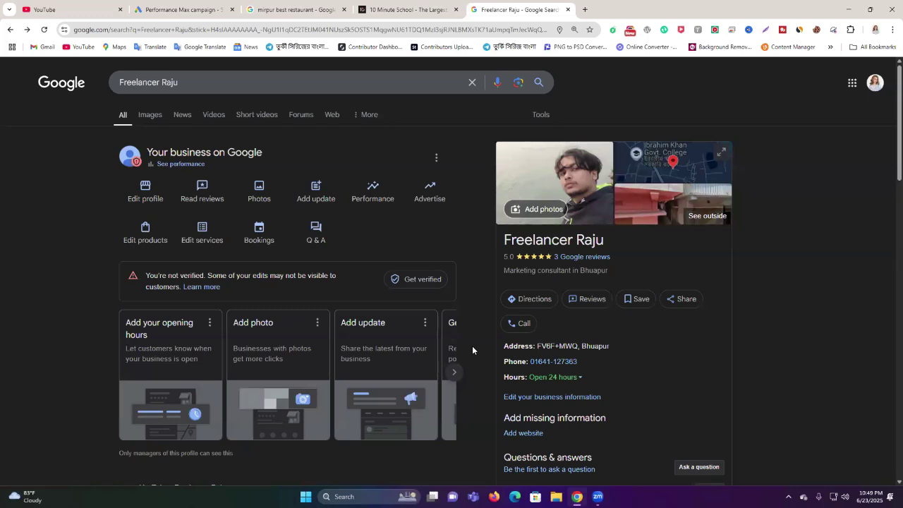
pyautogui.click(454, 373)
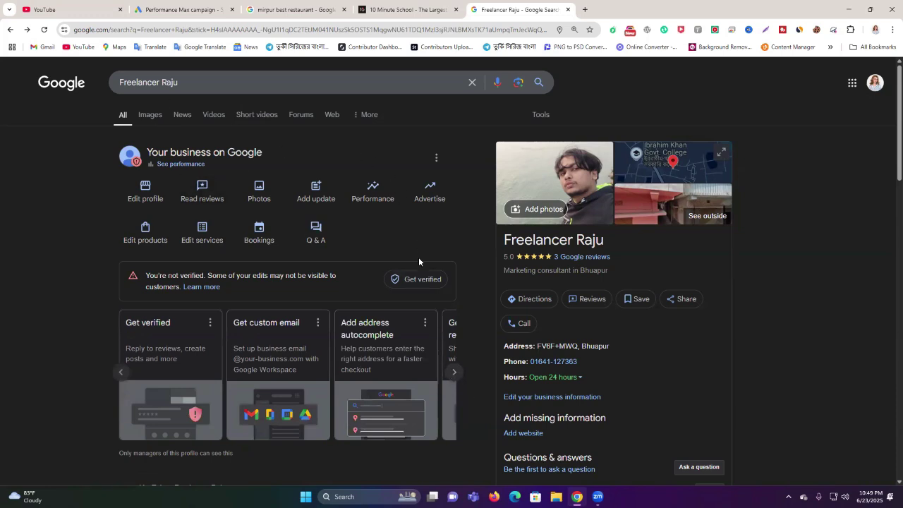
pyautogui.click(10, 29)
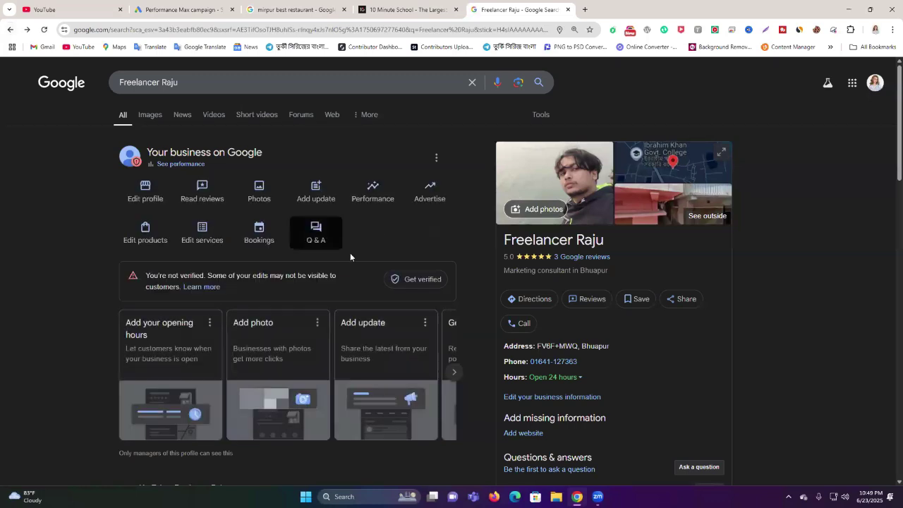
pyautogui.click(7, 29)
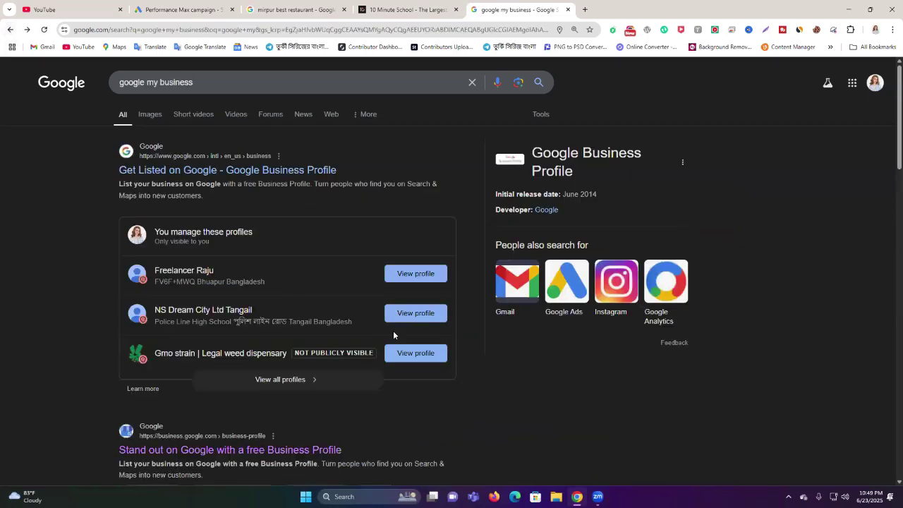
# Step: Review the full list of managed business profiles, close it and look over the search results
pyautogui.click(281, 379)
pyautogui.scroll(-1, 370, 279)
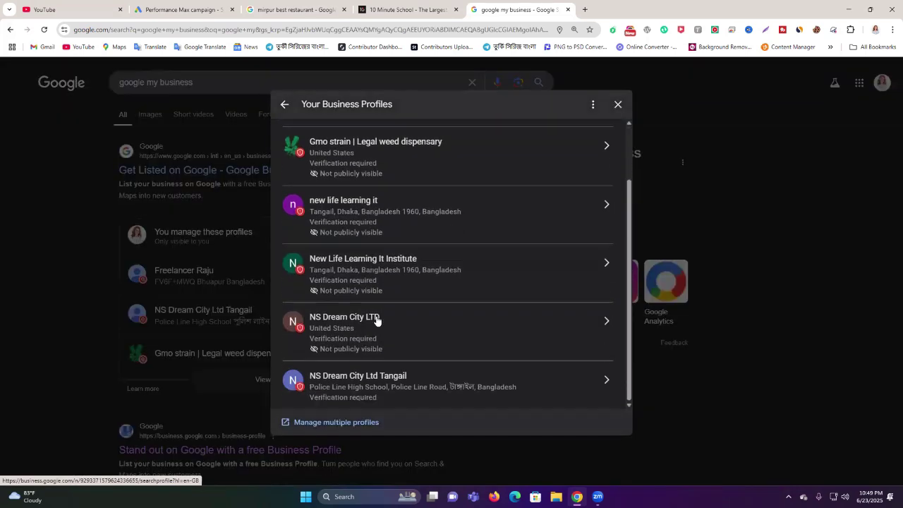
pyautogui.scroll(1, 591, 172)
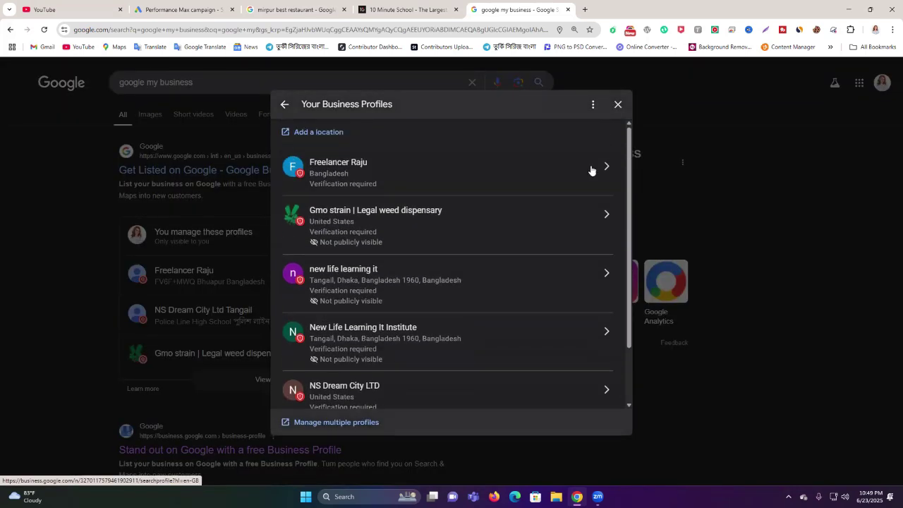
pyautogui.click(617, 105)
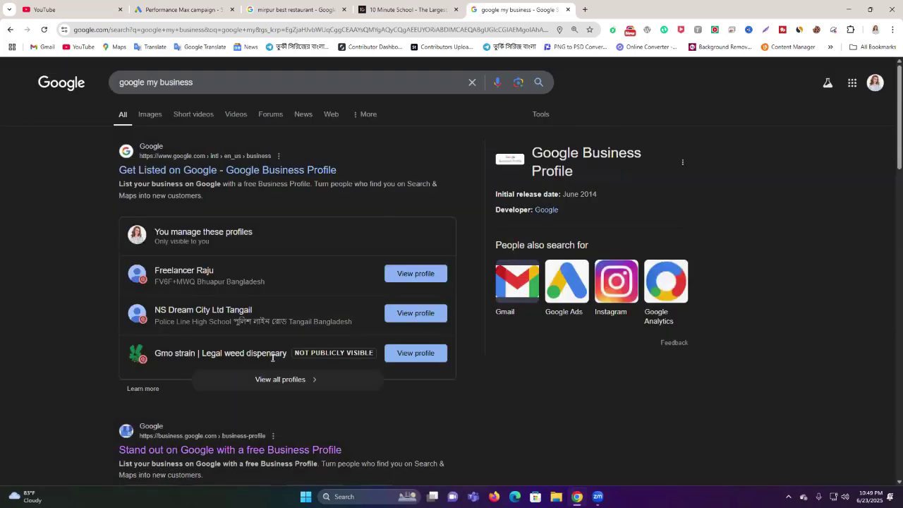
pyautogui.scroll(-3, 272, 358)
pyautogui.scroll(3, 553, 333)
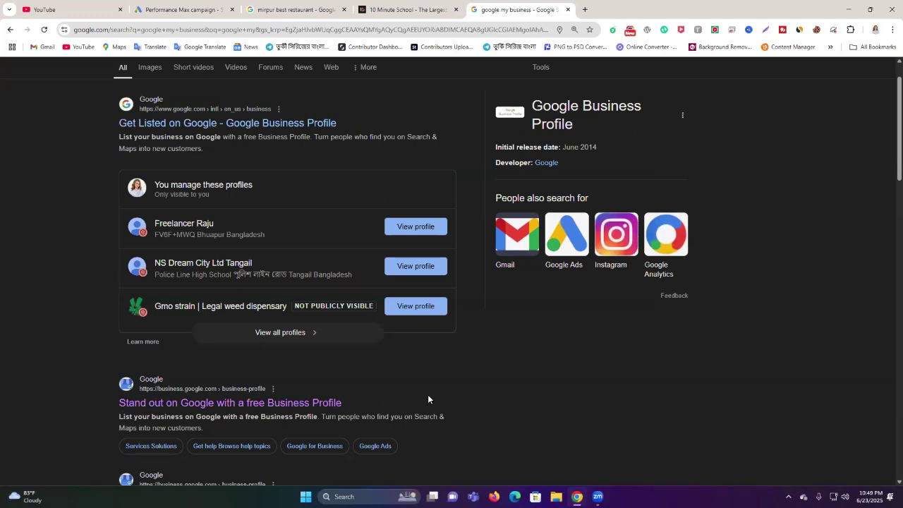
pyautogui.scroll(1, 197, 182)
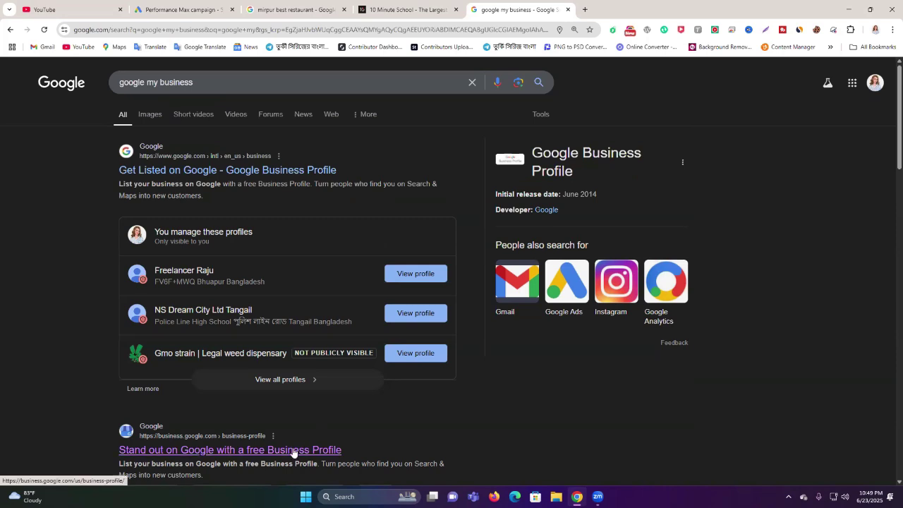
# Step: Search Google for "my mp"
pyautogui.doubleClick(180, 83)
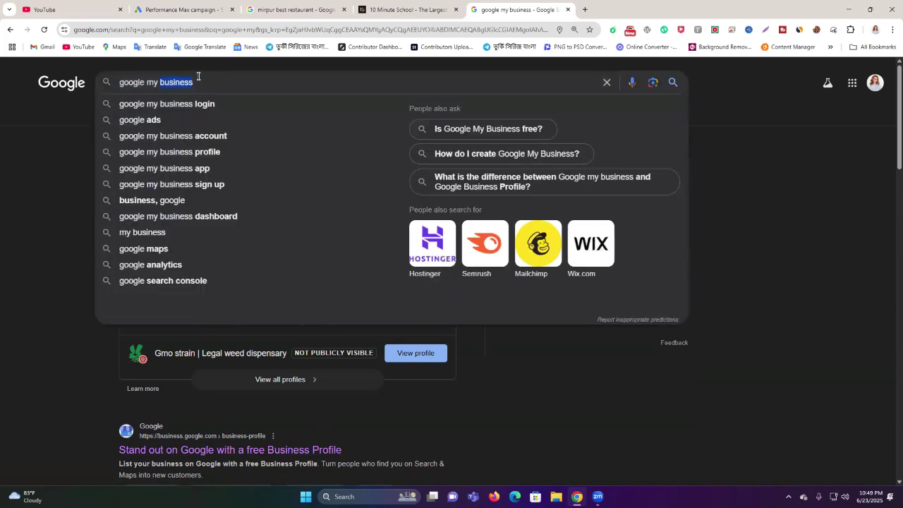
pyautogui.write('my')
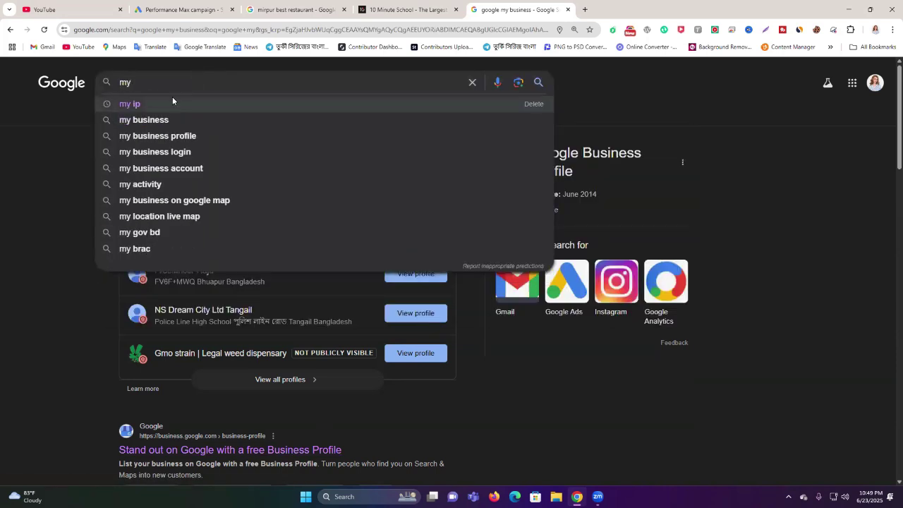
pyautogui.write(' mp')
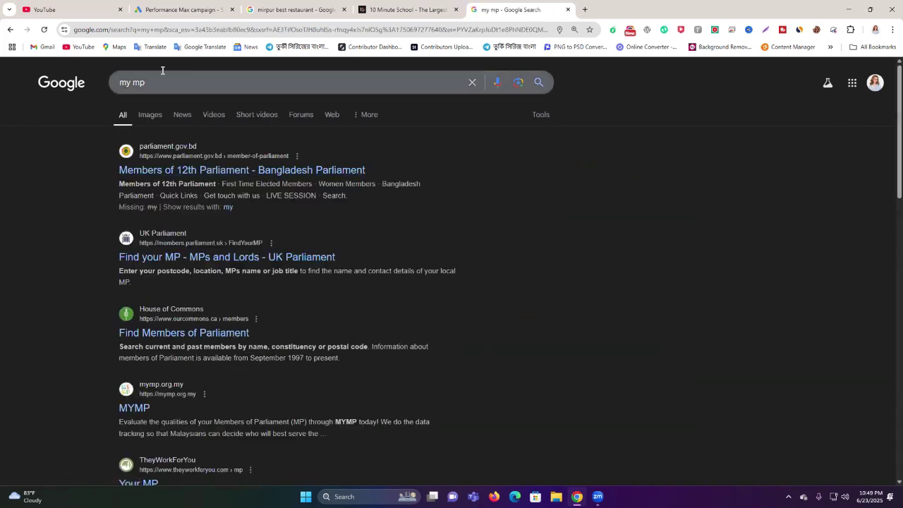
# Step: Open Google Maps from the list of Google apps
pyautogui.click(875, 86)
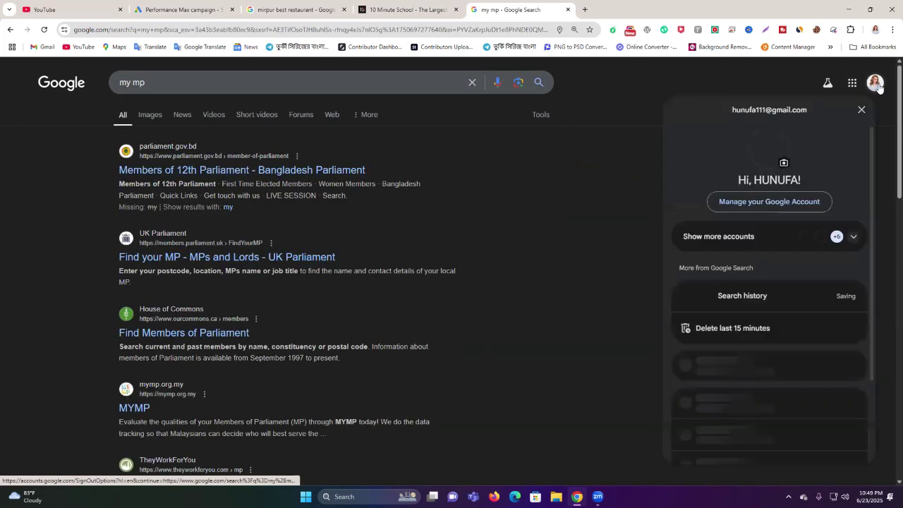
pyautogui.click(852, 84)
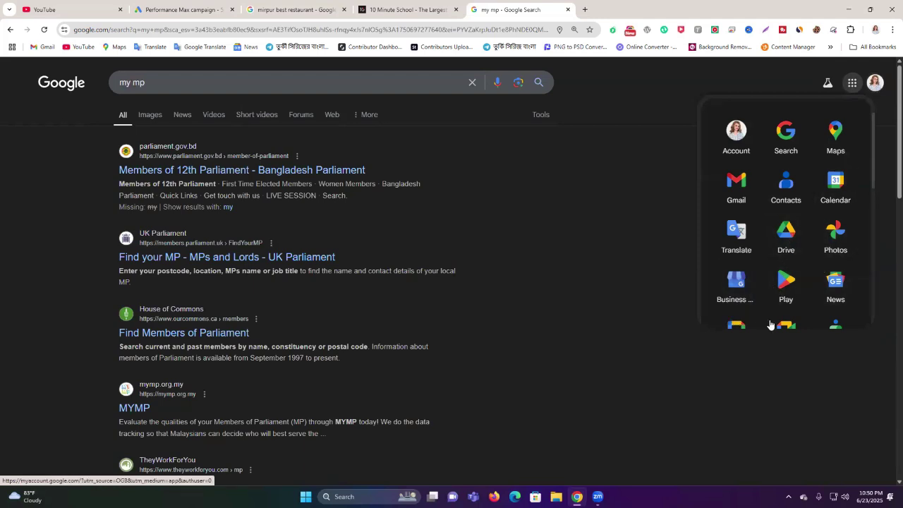
pyautogui.click(836, 151)
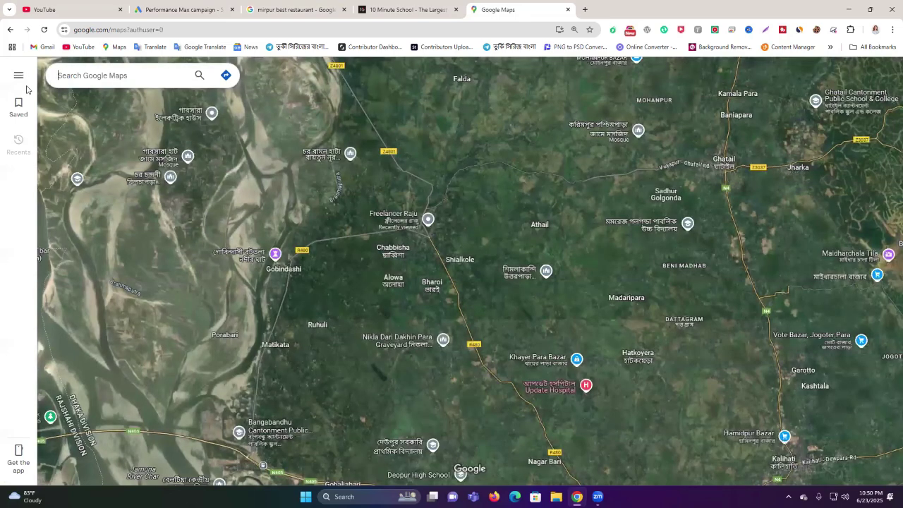
# Step: Open the "Your data in Maps" page, return to the map and close the opened page
pyautogui.click(24, 82)
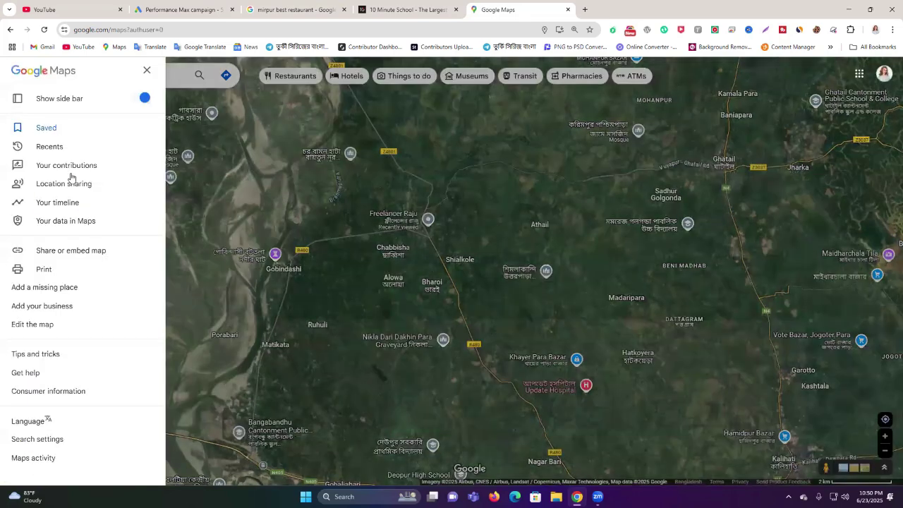
pyautogui.click(79, 225)
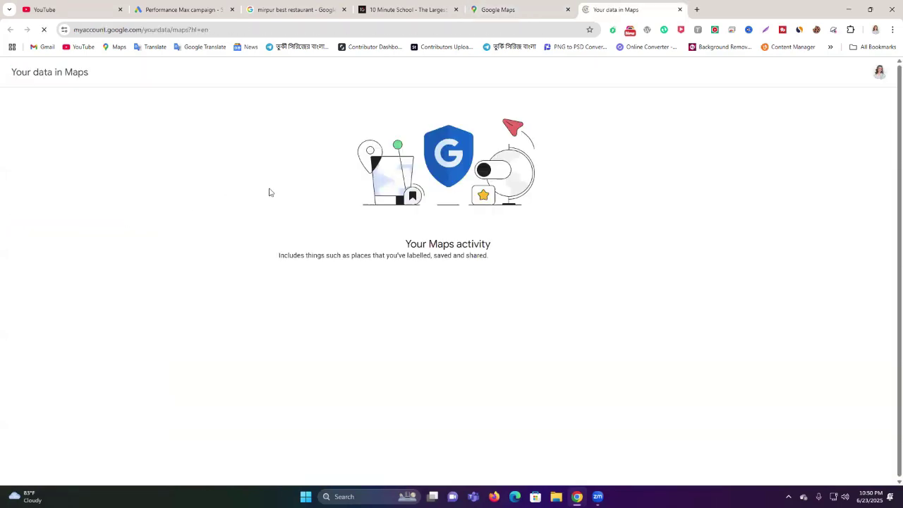
pyautogui.click(520, 9)
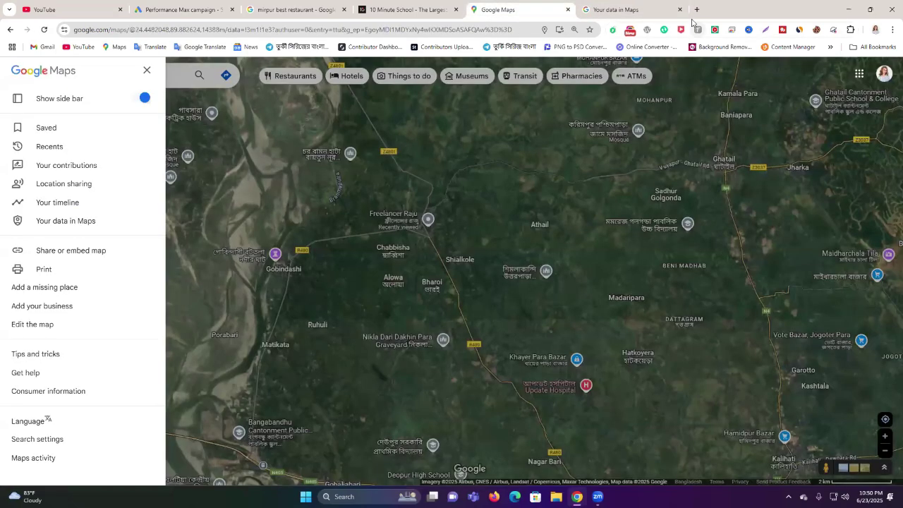
pyautogui.click(679, 9)
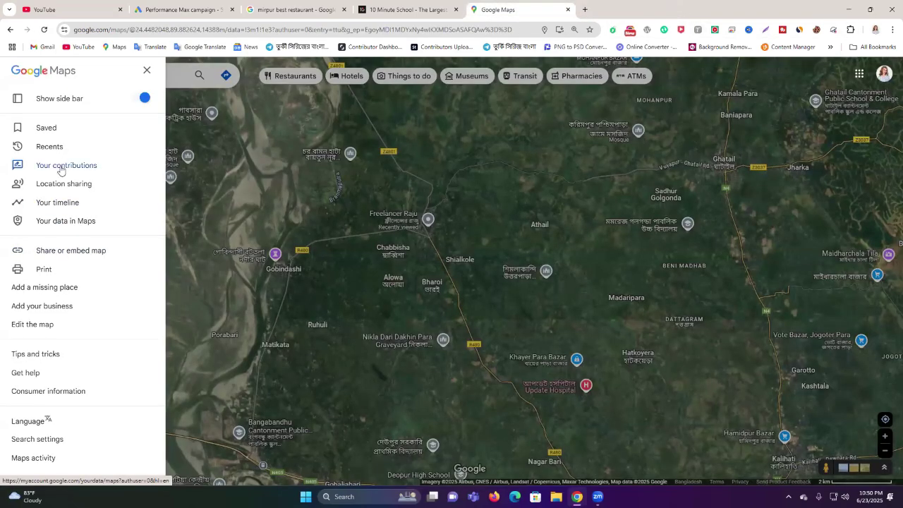
# Step: Open your Maps contributions and examine the Local Guide points breakdown, the answers and the posted reviews
pyautogui.press('Escape')
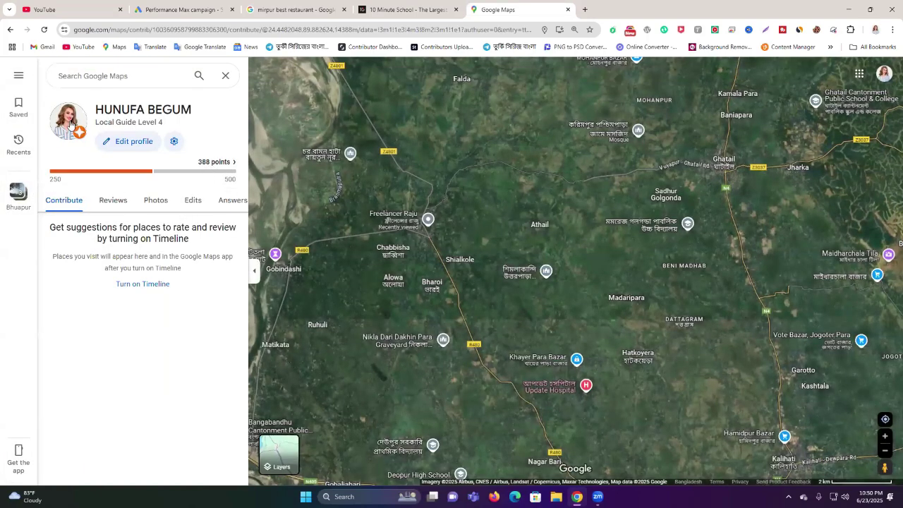
pyautogui.click(73, 127)
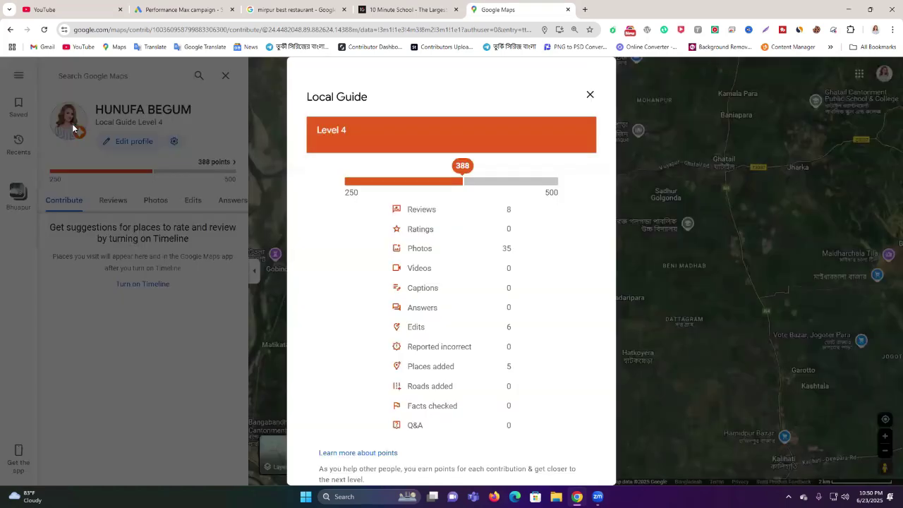
pyautogui.click(591, 94)
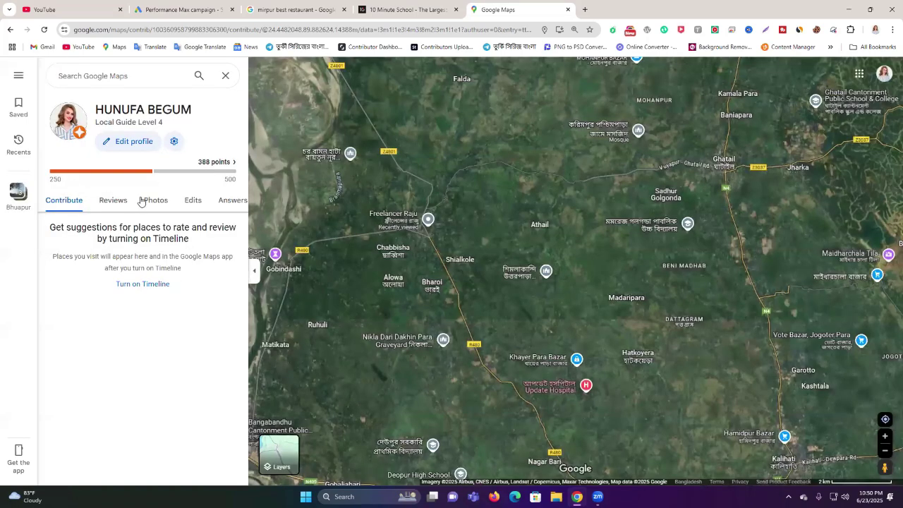
pyautogui.click(220, 203)
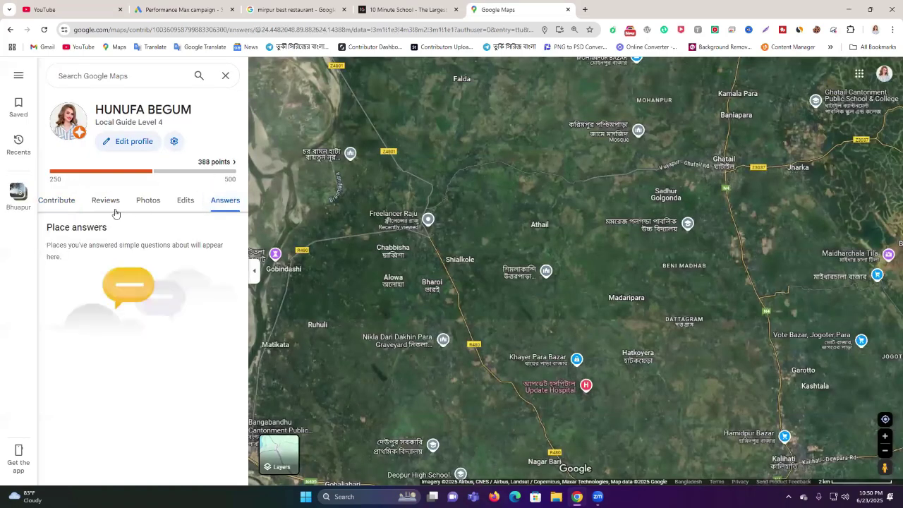
pyautogui.click(90, 201)
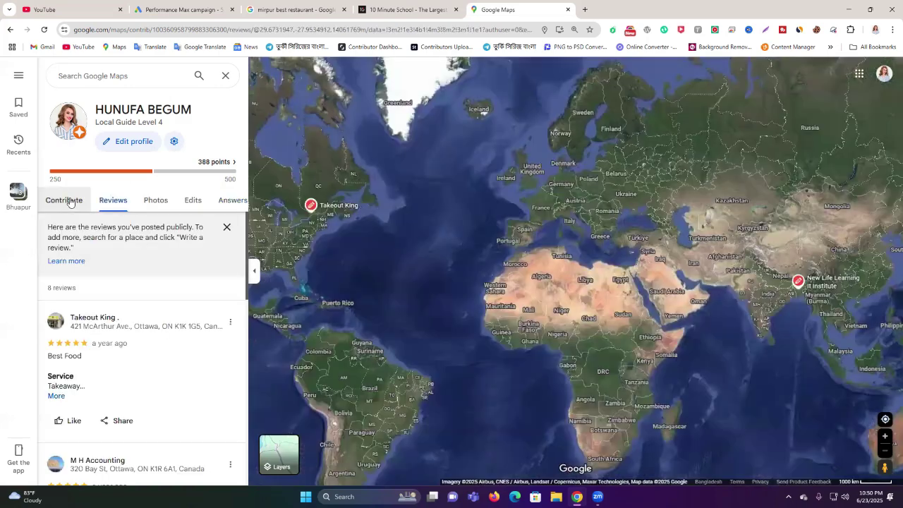
# Step: Open the posted review of Takeout King, view the restaurant's place details and highlight its name
pyautogui.click(87, 318)
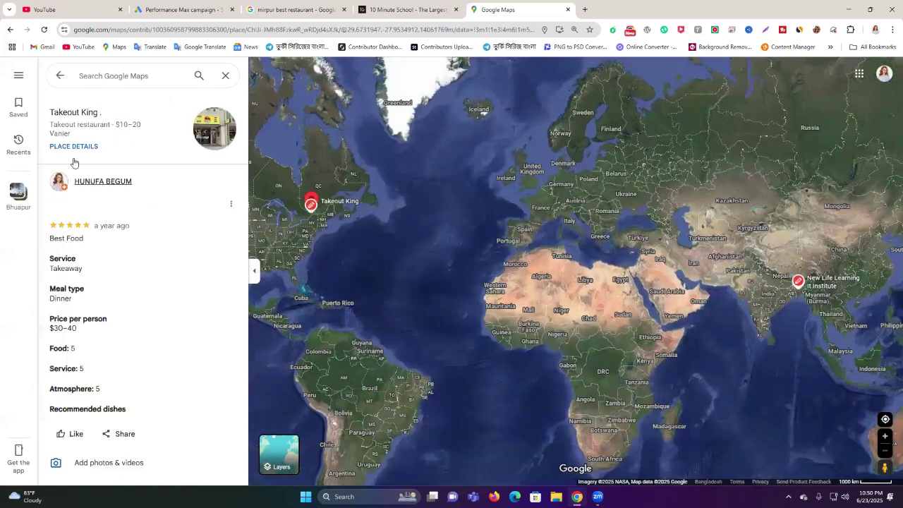
pyautogui.click(145, 161)
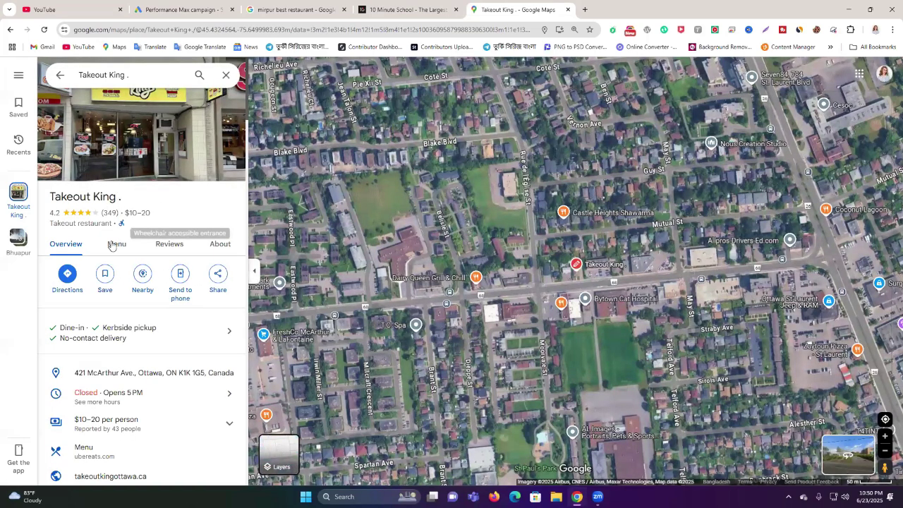
pyautogui.scroll(-1, 110, 236)
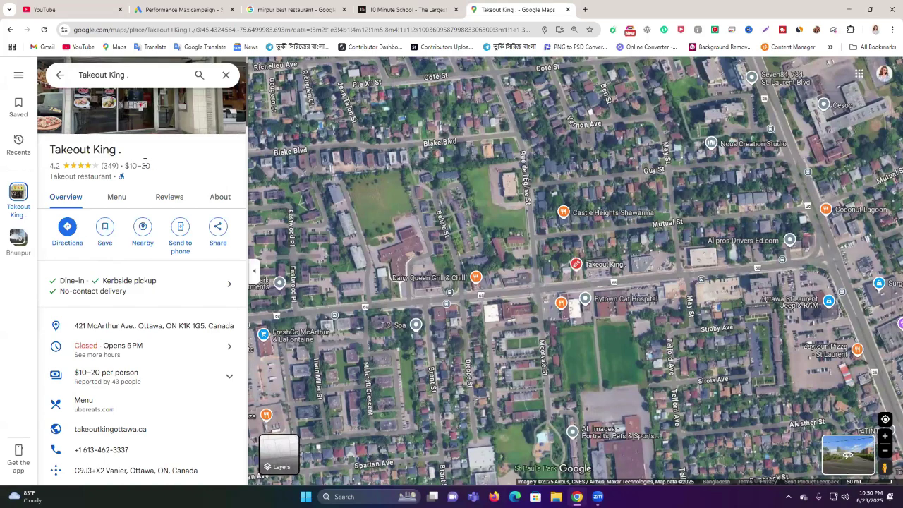
pyautogui.tripleClick(88, 151)
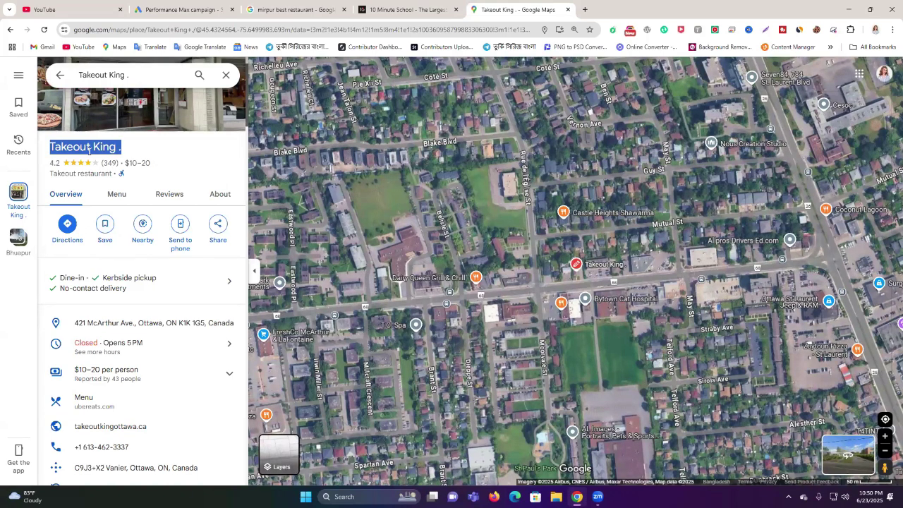
# Step: Review Takeout King's place details, open the suggested-edit form for its place name, select the name and close the form without submitting
pyautogui.scroll(-1, 116, 230)
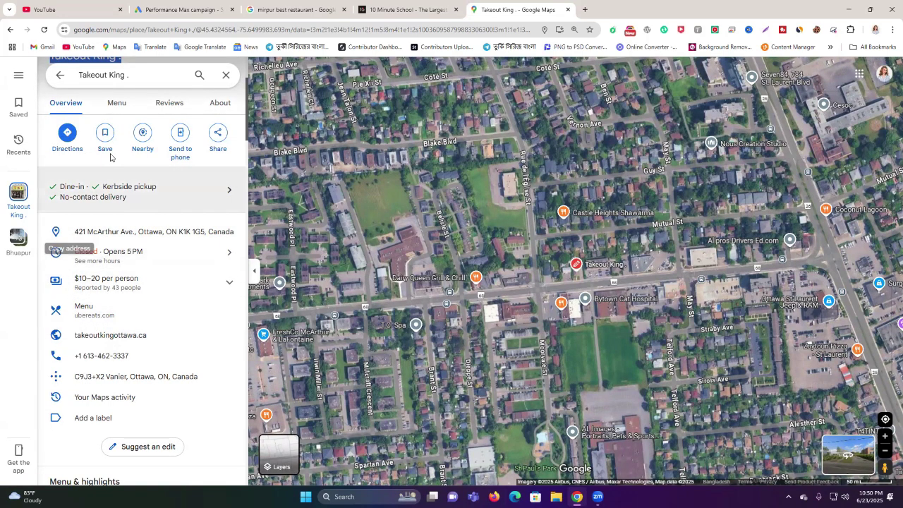
pyautogui.scroll(1, 90, 155)
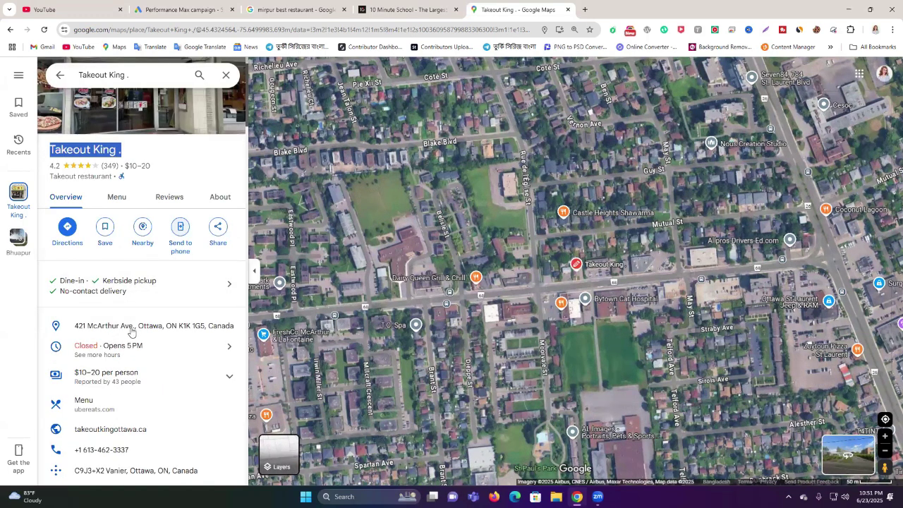
pyautogui.scroll(-1, 133, 346)
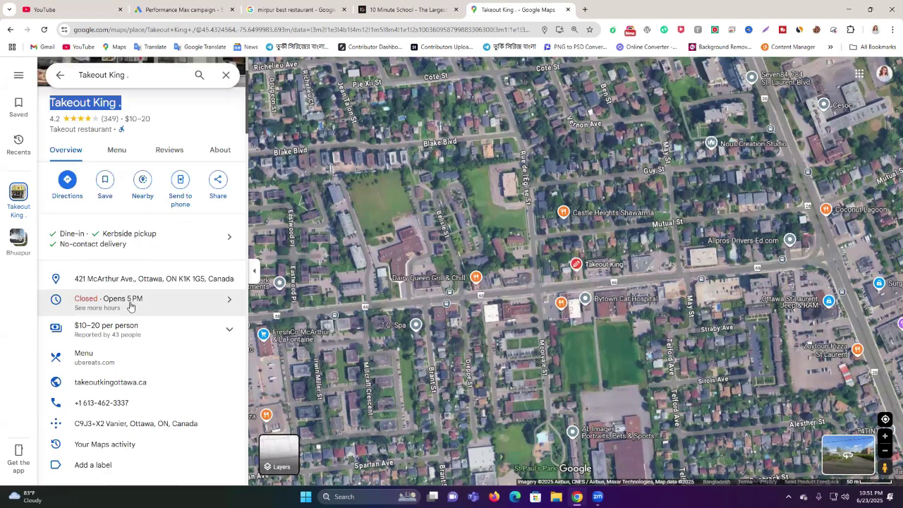
pyautogui.scroll(-2, 139, 304)
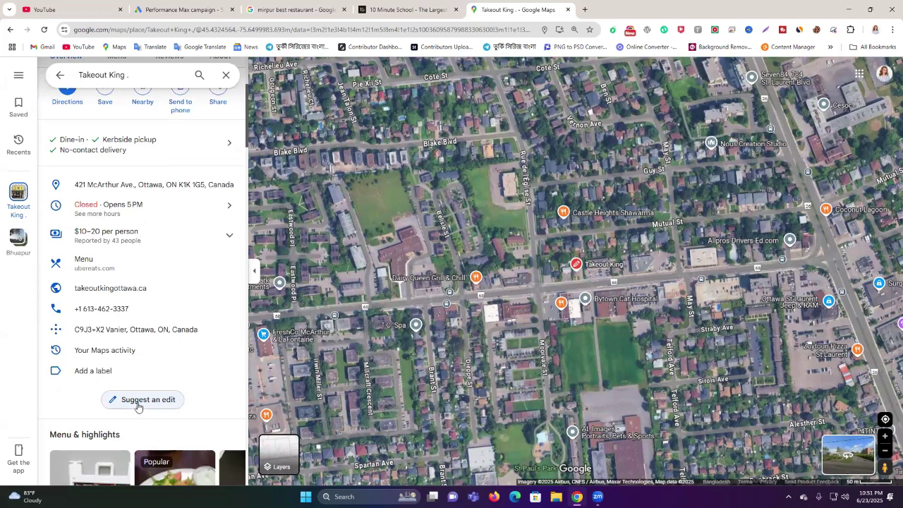
pyautogui.click(144, 399)
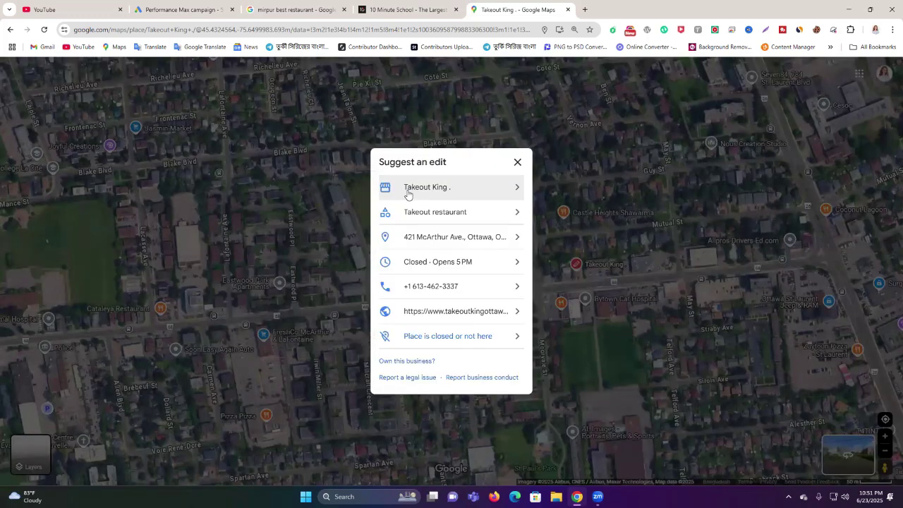
pyautogui.click(437, 192)
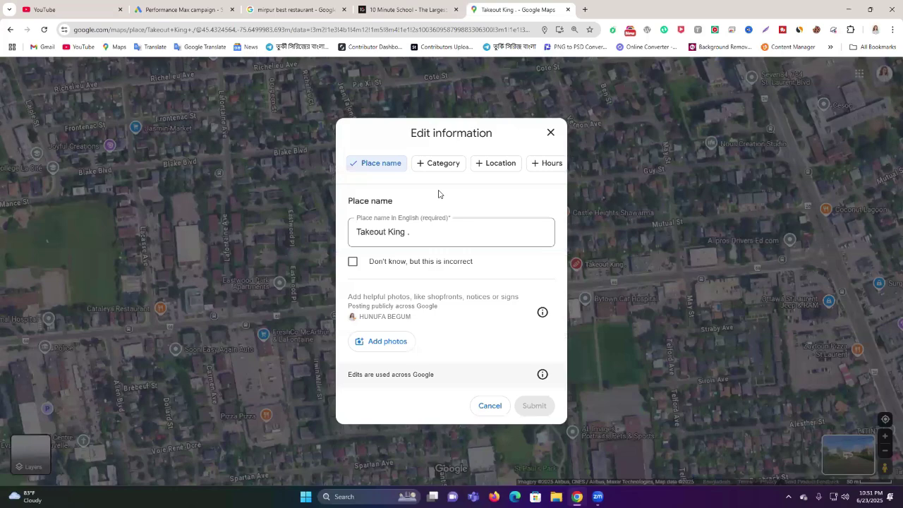
pyautogui.click(413, 234)
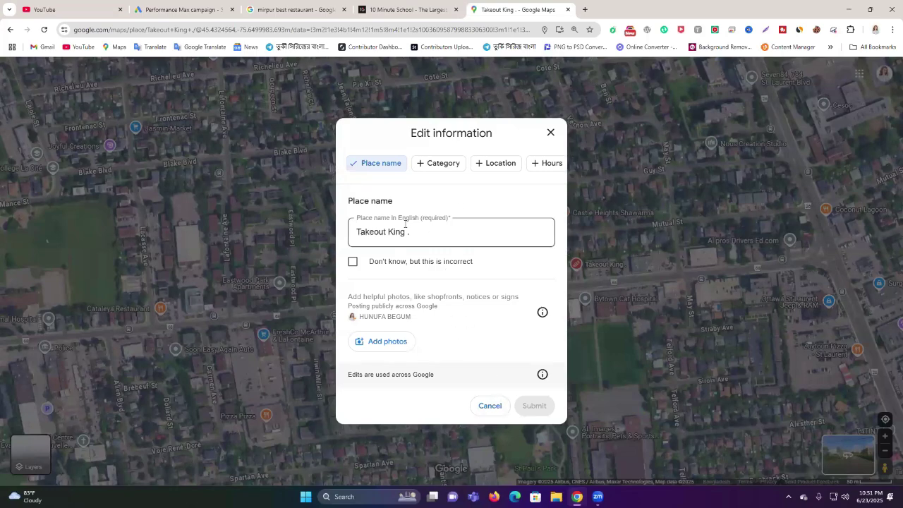
pyautogui.hotkey('ctrl', 'a')
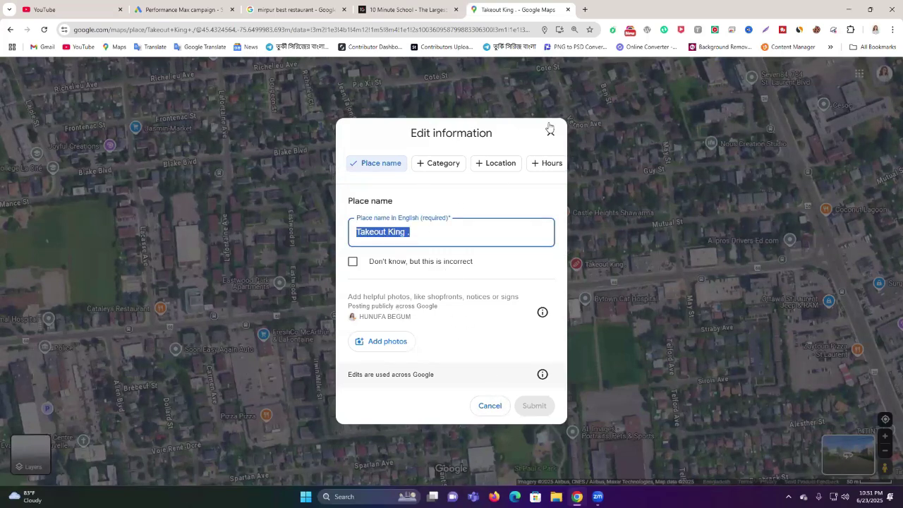
pyautogui.click(550, 132)
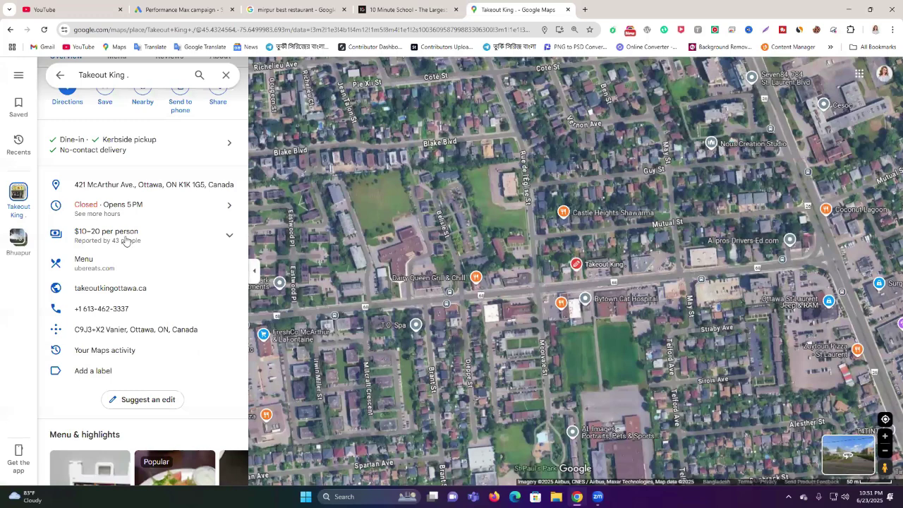
# Step: Look through Takeout King's overview and open the customer question about beef biryani and tandoori chicken
pyautogui.scroll(3, 151, 280)
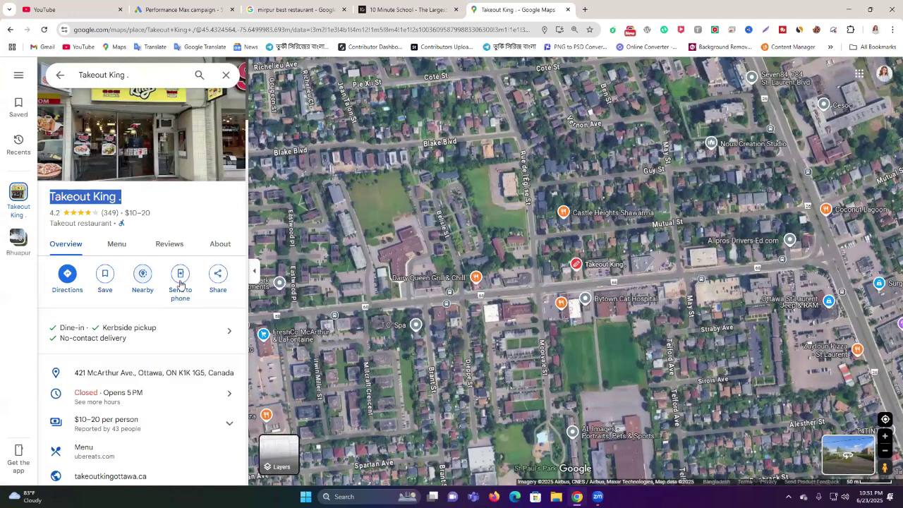
pyautogui.scroll(-2, 153, 285)
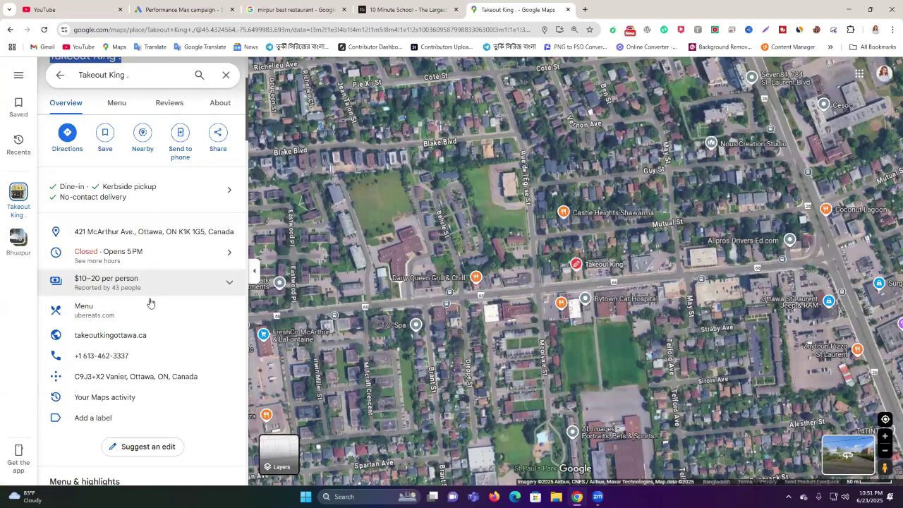
pyautogui.scroll(-5, 147, 317)
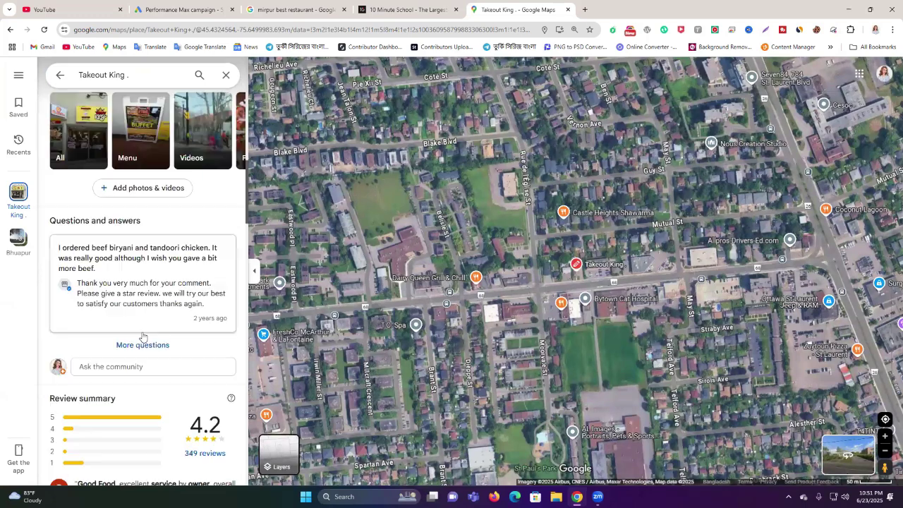
pyautogui.click(133, 299)
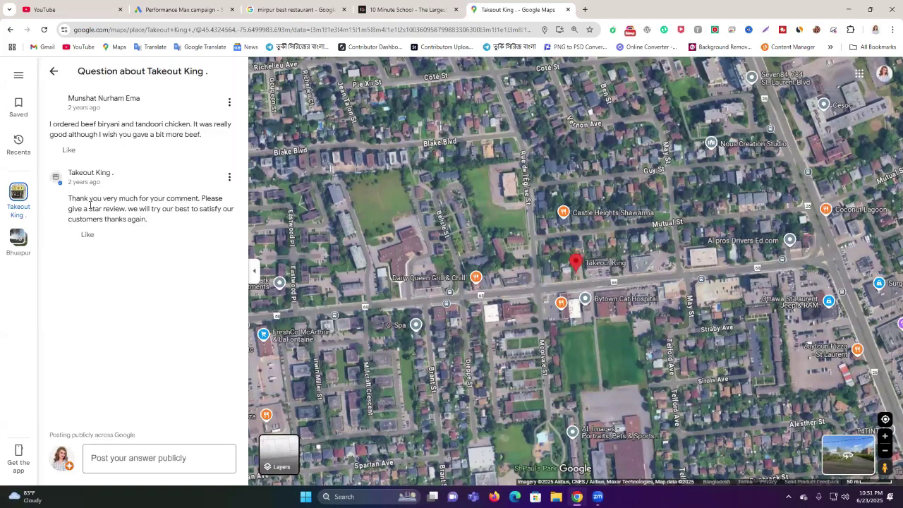
# Step: Copy the restaurant's name from its reply to the question and search Google for "Takeout King ."
pyautogui.tripleClick(88, 171)
pyautogui.hotkey('ctrl', 'c')
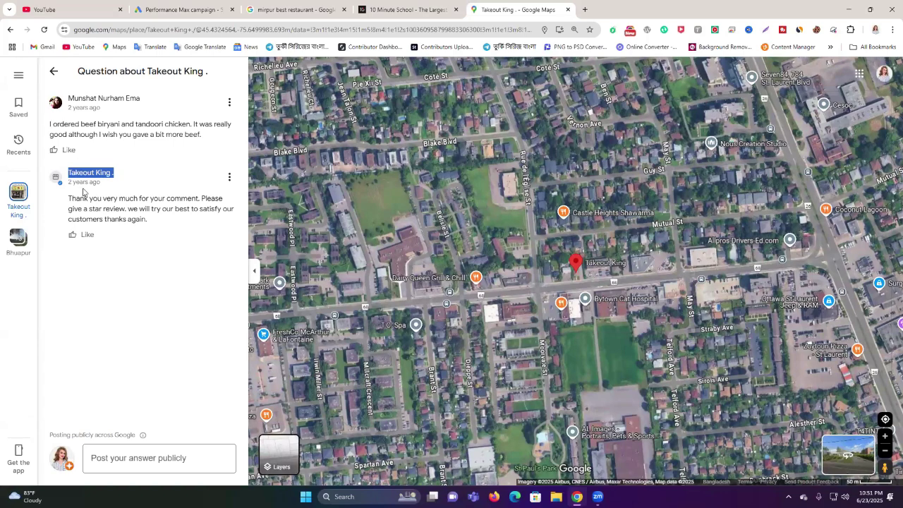
pyautogui.click(211, 31)
pyautogui.hotkey('ctrl', 'v')
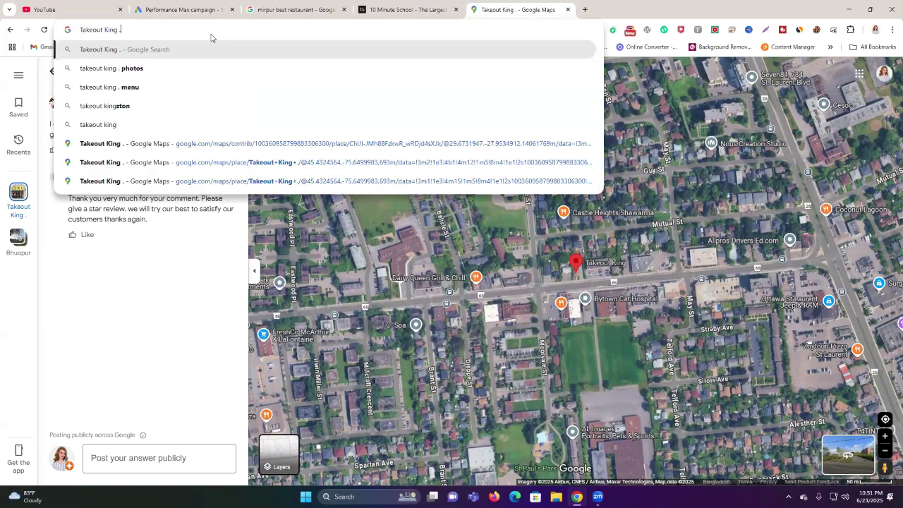
pyautogui.press('Return')
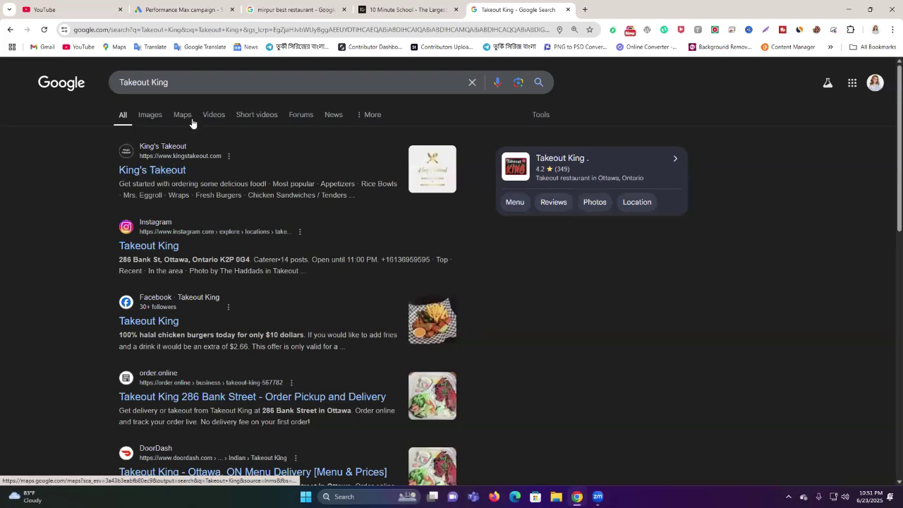
# Step: Look through the first page of the Takeout King search results and continue on the second page
pyautogui.scroll(-3, 204, 192)
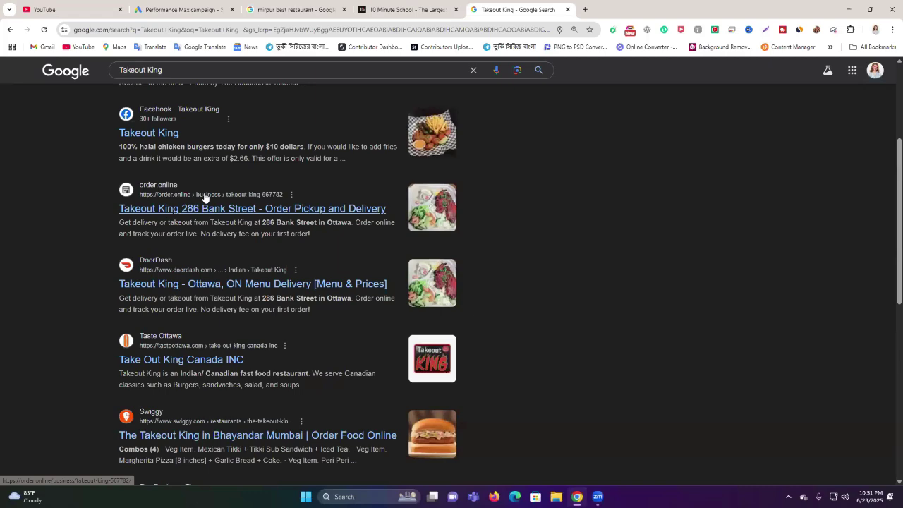
pyautogui.scroll(-6, 204, 196)
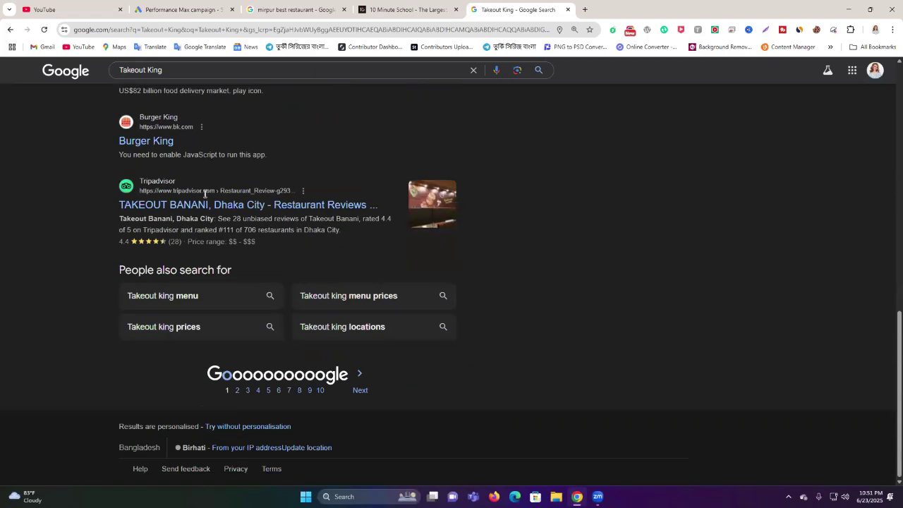
pyautogui.click(238, 390)
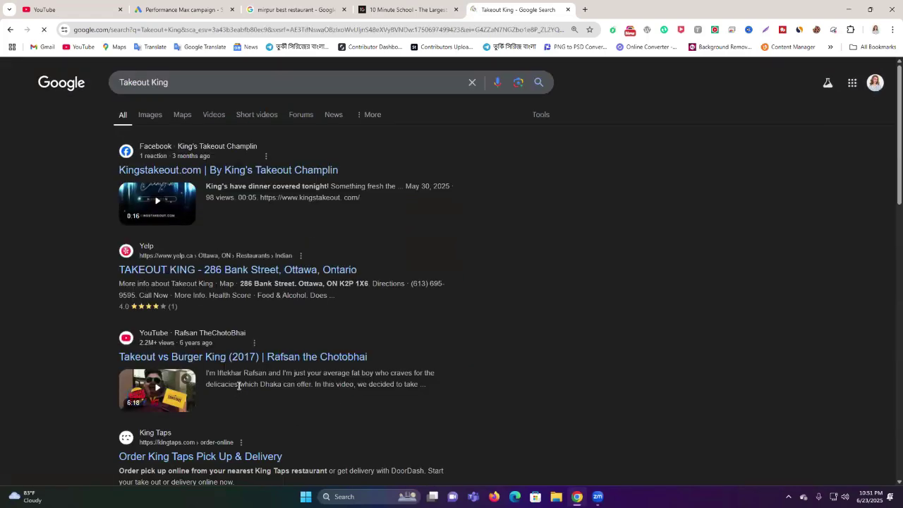
pyautogui.scroll(-3, 237, 385)
pyautogui.scroll(-1, 238, 385)
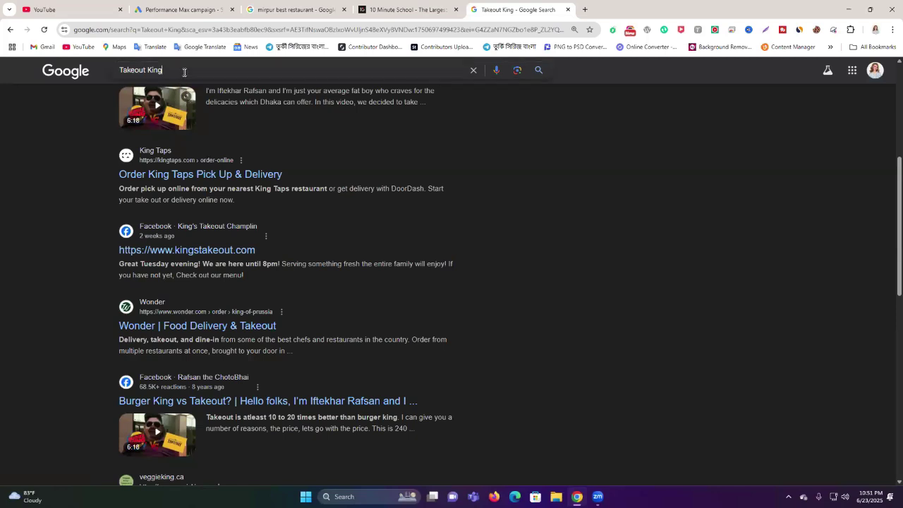
# Step: Search Google for "takeout king google my business" and look through the results
pyautogui.click(184, 72)
pyautogui.write('g')
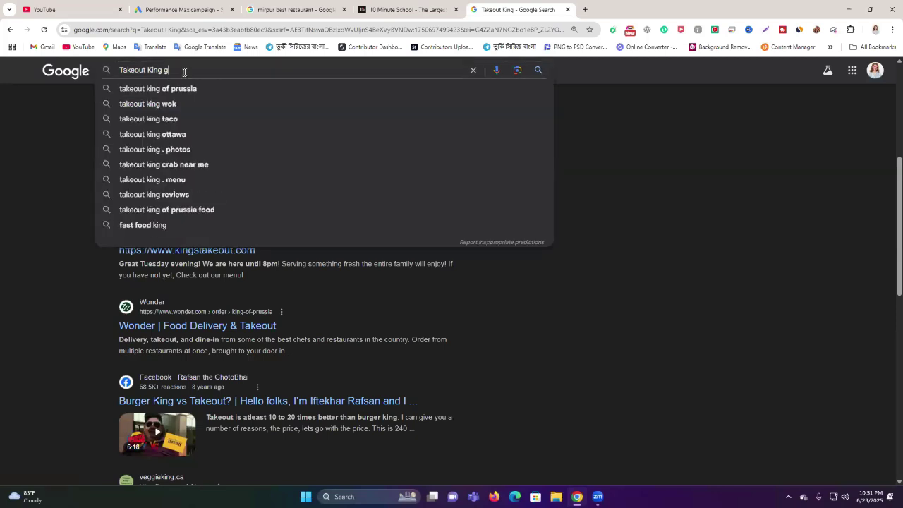
pyautogui.write('oog')
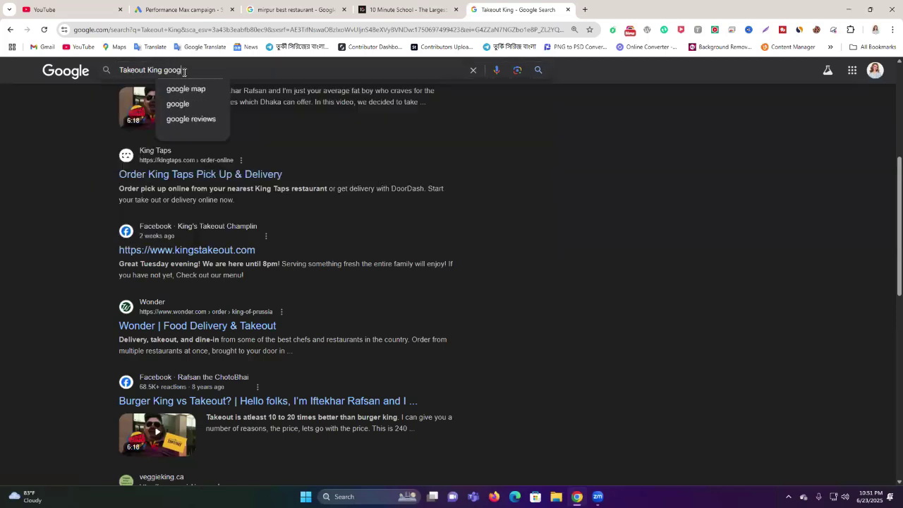
pyautogui.write('le my')
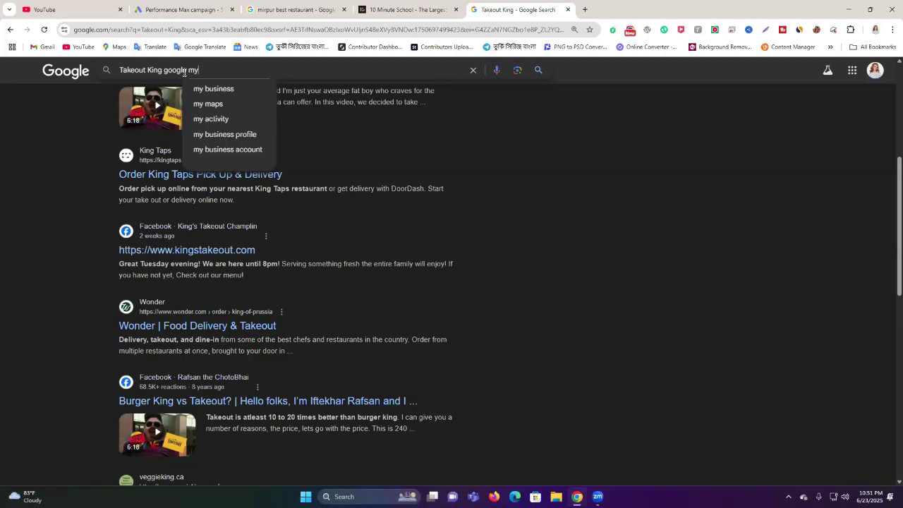
pyautogui.click(203, 89)
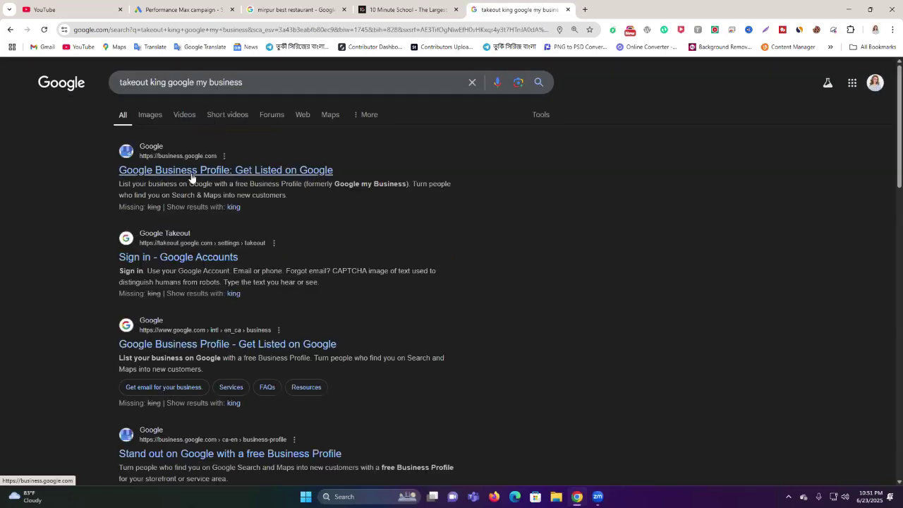
pyautogui.scroll(-2, 207, 264)
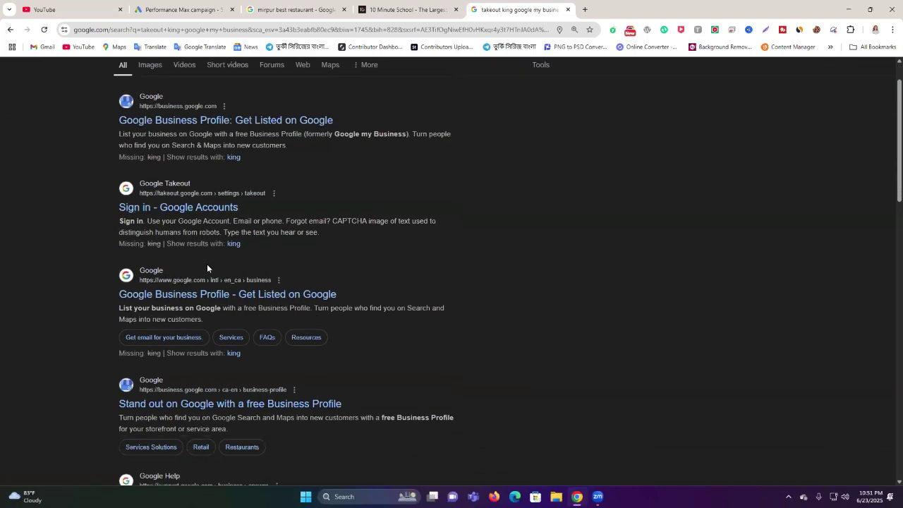
pyautogui.scroll(-2, 206, 268)
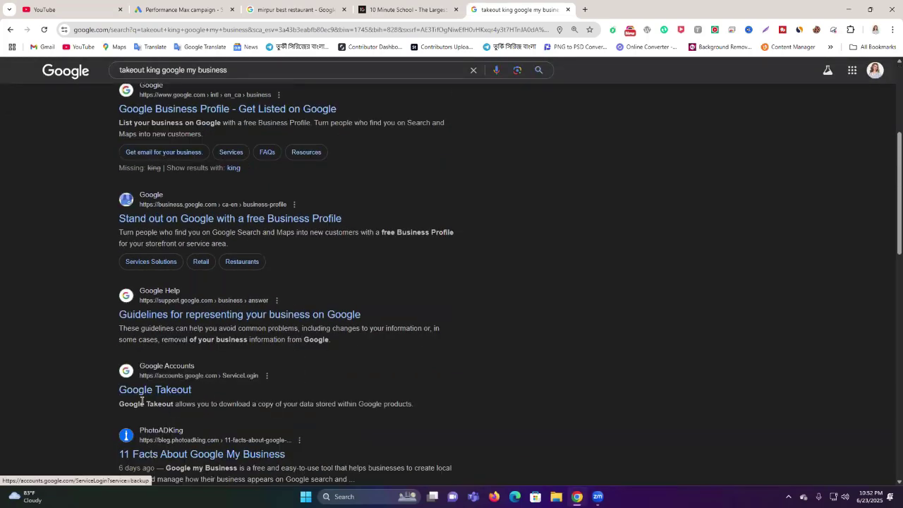
pyautogui.scroll(-4, 181, 394)
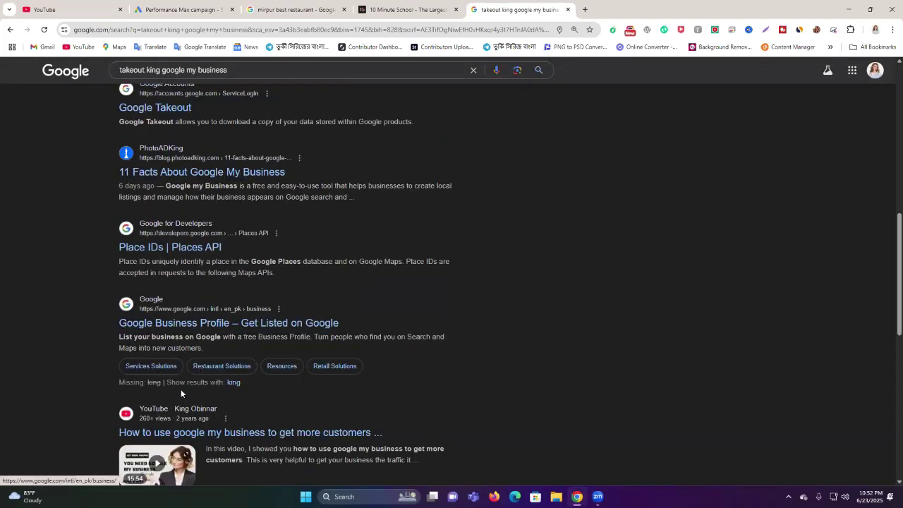
# Step: Close the Takeout King search and the 10 Minute School site and return to the Performance Max campaign in Google Ads
pyautogui.click(567, 10)
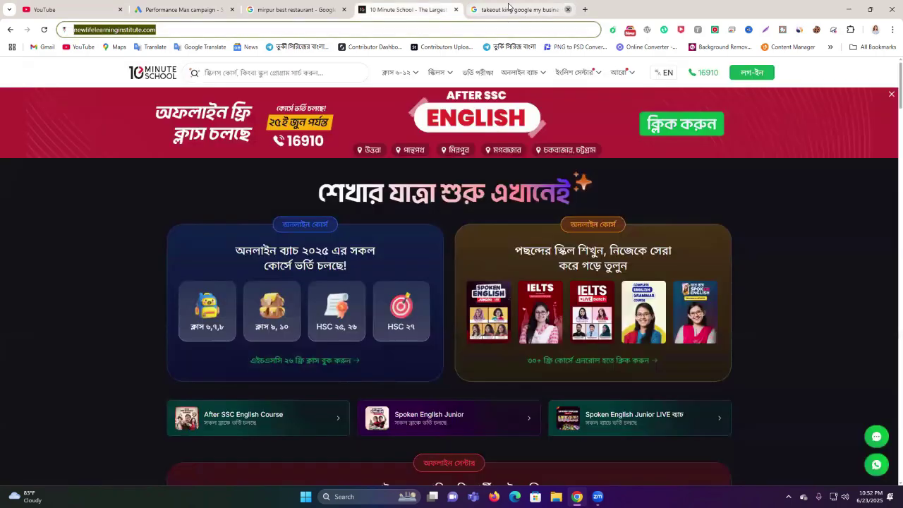
pyautogui.click(456, 9)
pyautogui.hotkey('ctrl', 'shift', 'Tab')
# Step: Preview the asset group's ad for Search, Maps, Display and Gmail, and return to the Search preview
pyautogui.scroll(-10, 372, 234)
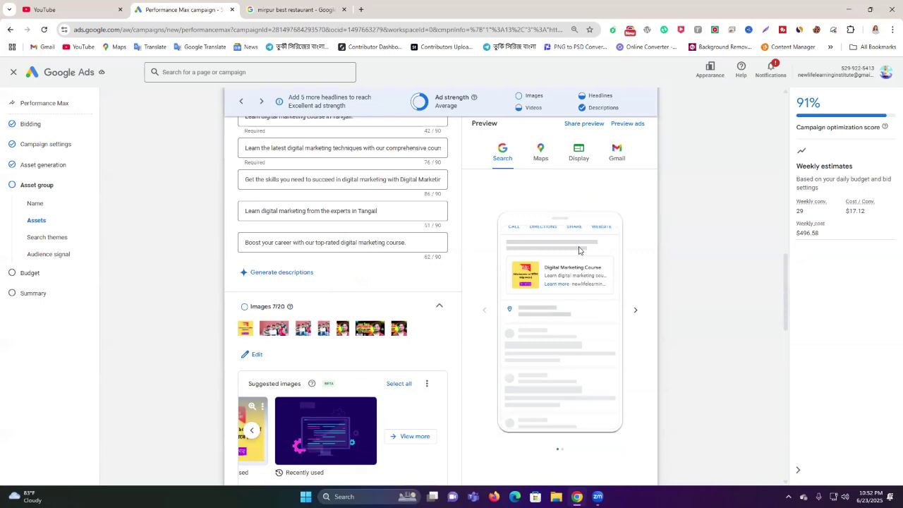
pyautogui.scroll(1, 565, 278)
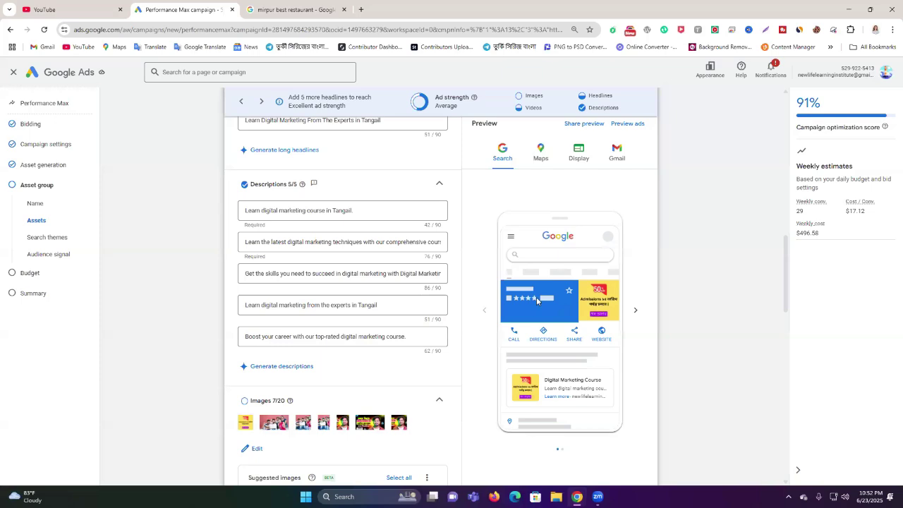
pyautogui.click(539, 155)
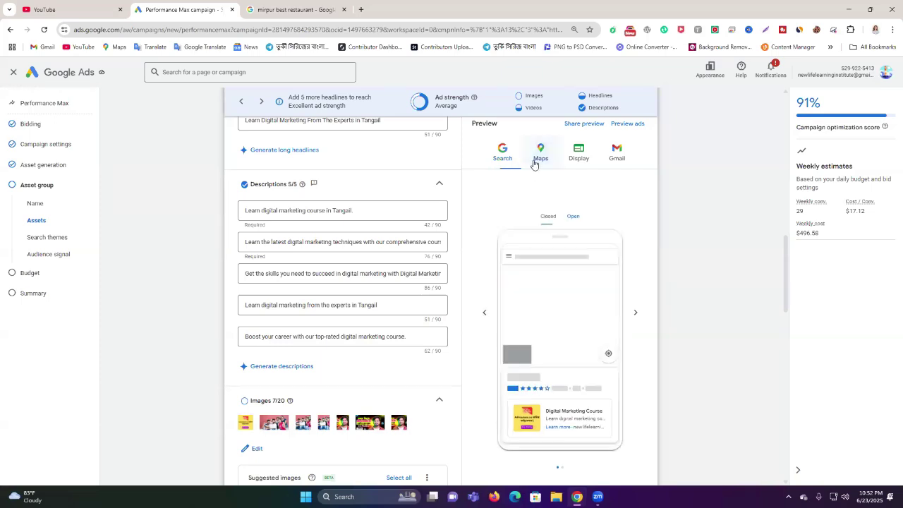
pyautogui.scroll(2, 562, 332)
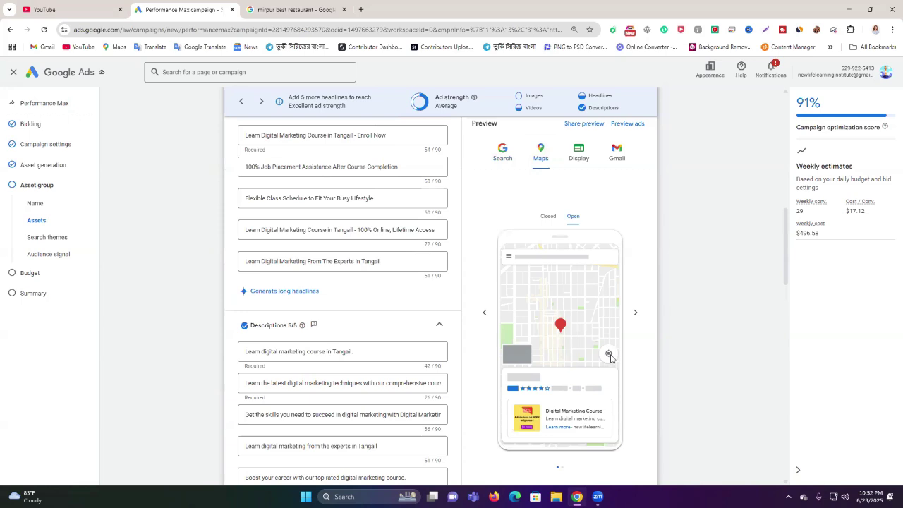
pyautogui.click(577, 160)
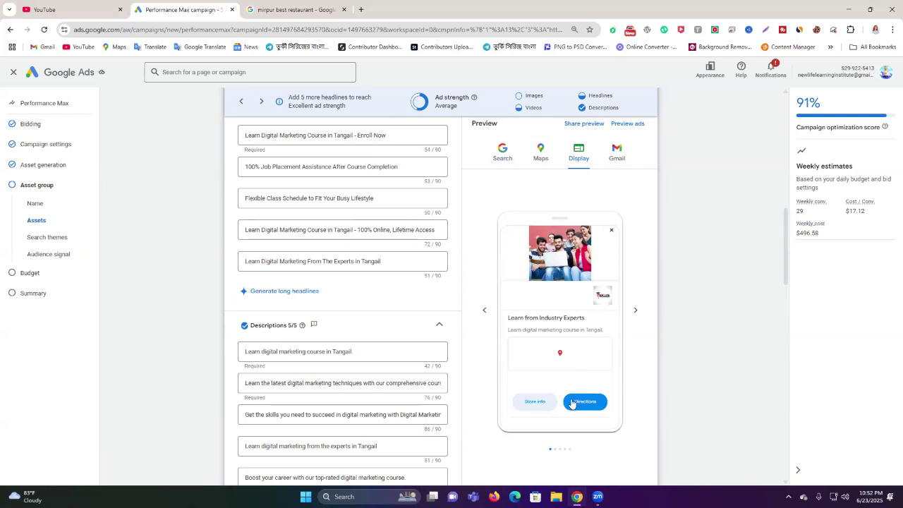
pyautogui.click(611, 167)
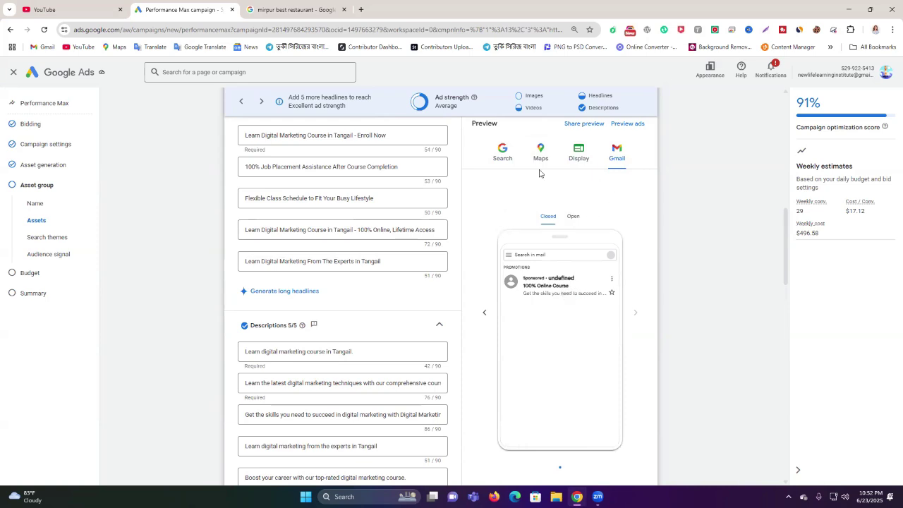
pyautogui.click(503, 157)
pyautogui.scroll(-2, 568, 306)
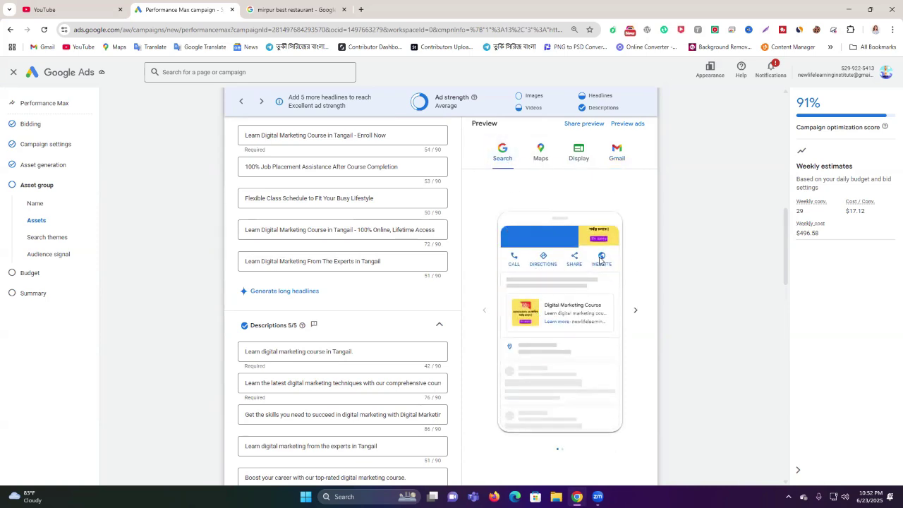
# Step: Add the Google-engaged audiences website visitors segment to the audience signal's first-party data
pyautogui.scroll(-2, 377, 318)
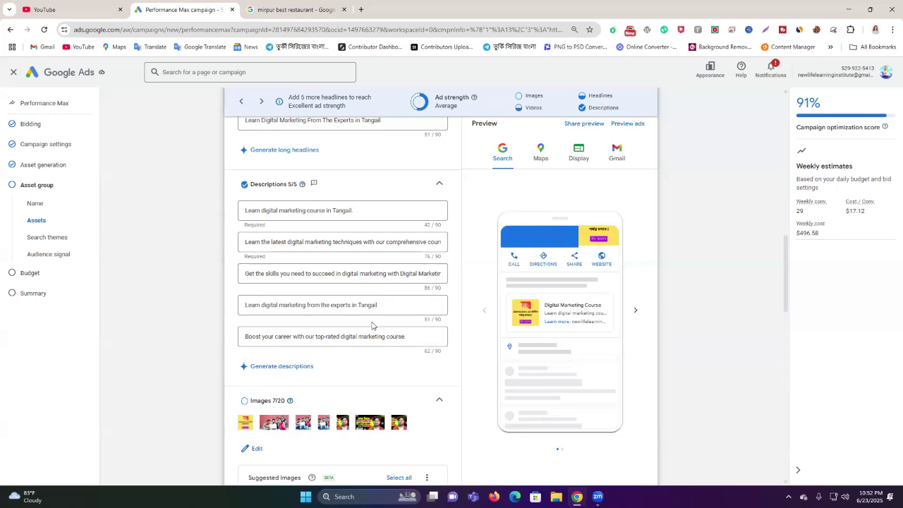
pyautogui.scroll(2, 372, 325)
pyautogui.click(39, 237)
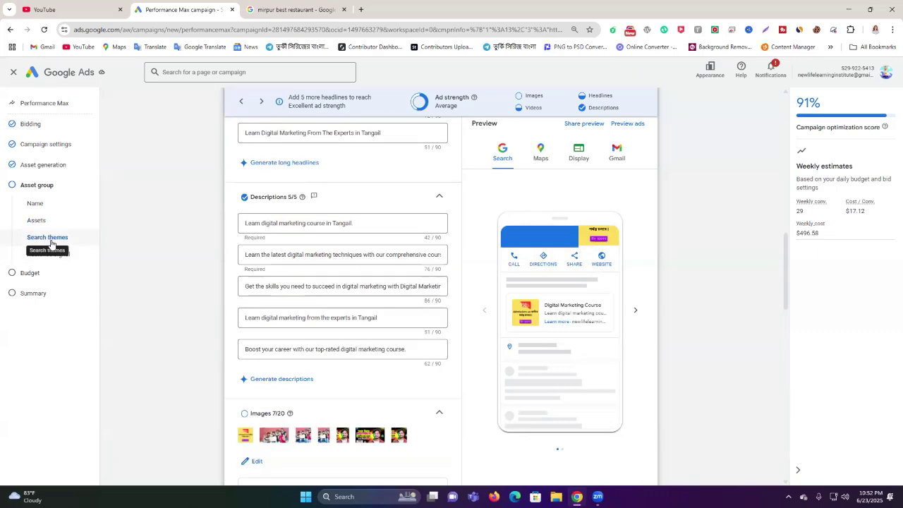
pyautogui.click(271, 357)
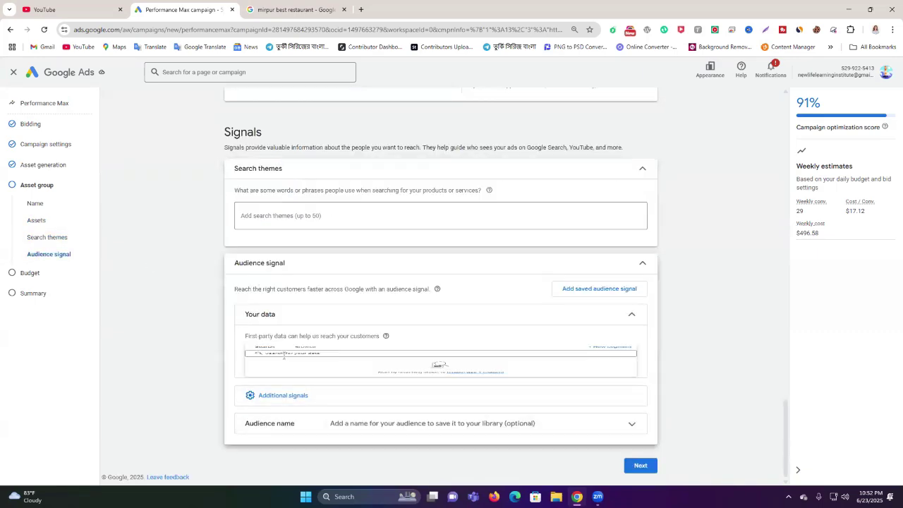
pyautogui.click(189, 369)
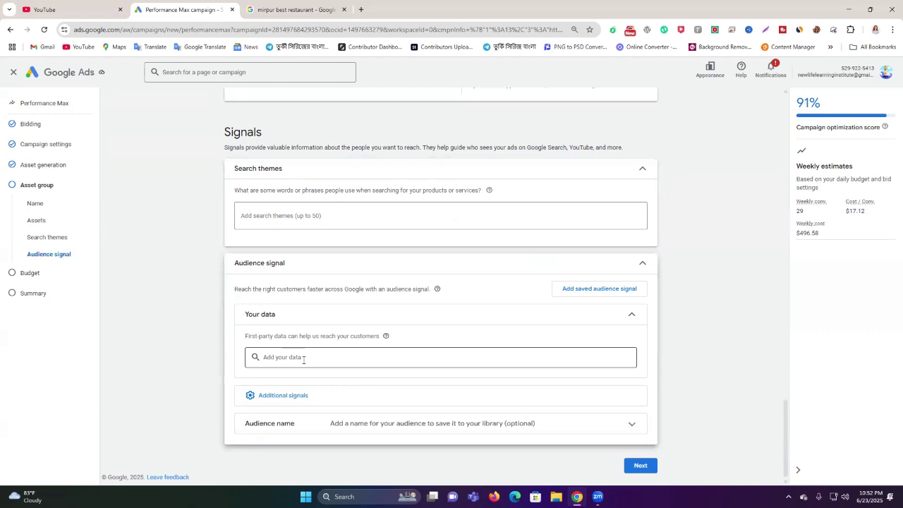
pyautogui.click(302, 357)
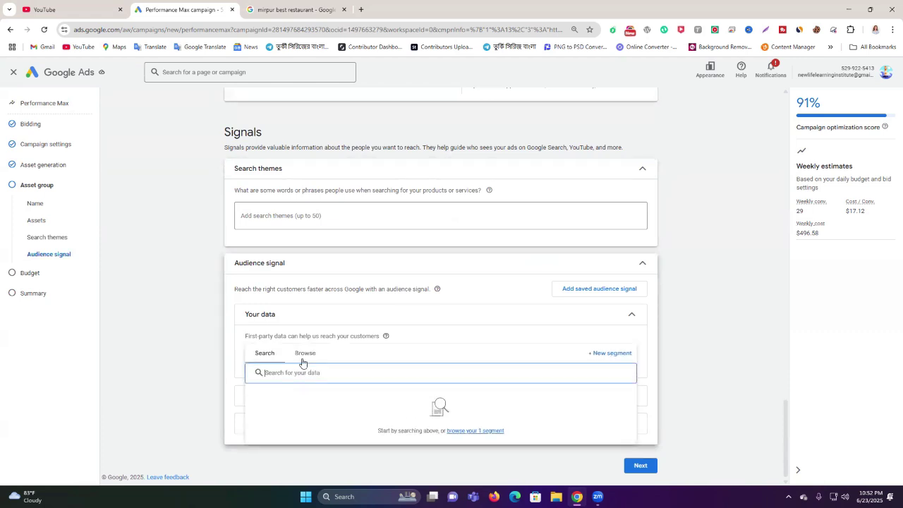
pyautogui.click(306, 353)
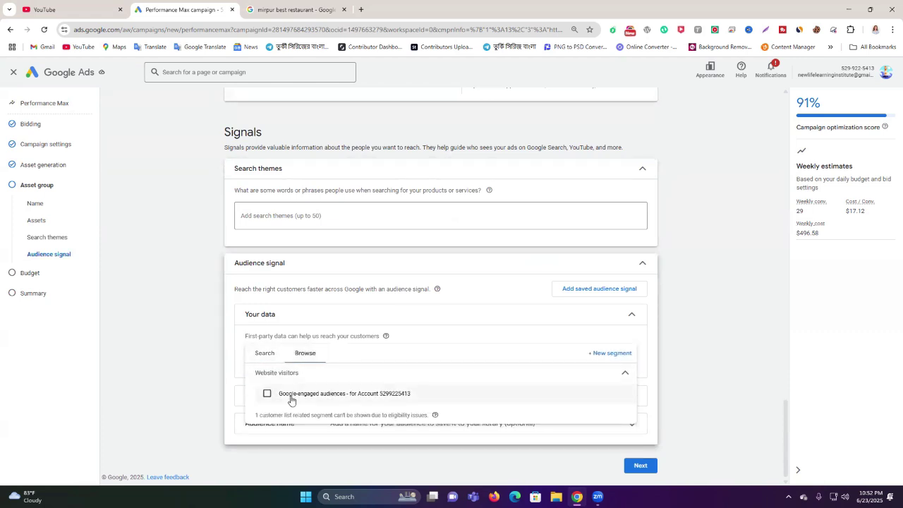
pyautogui.moveTo(318, 399)
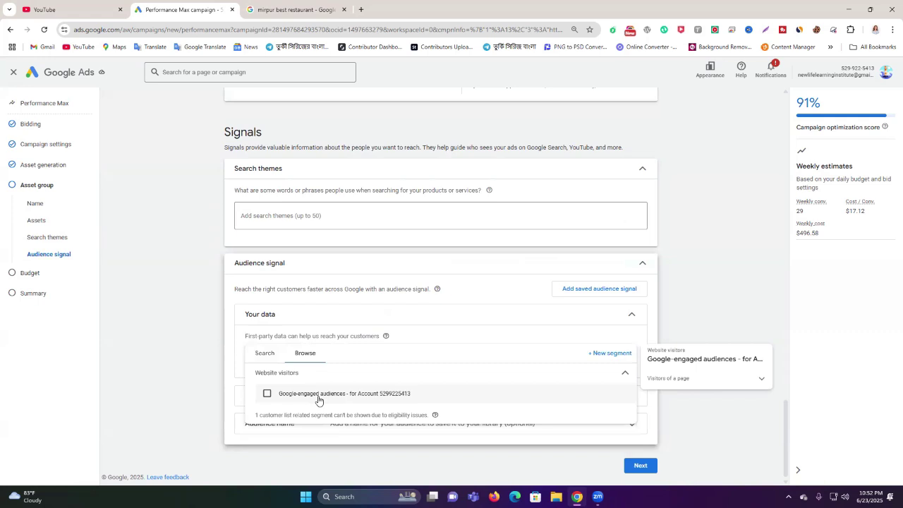
pyautogui.click(318, 400)
pyautogui.click(167, 352)
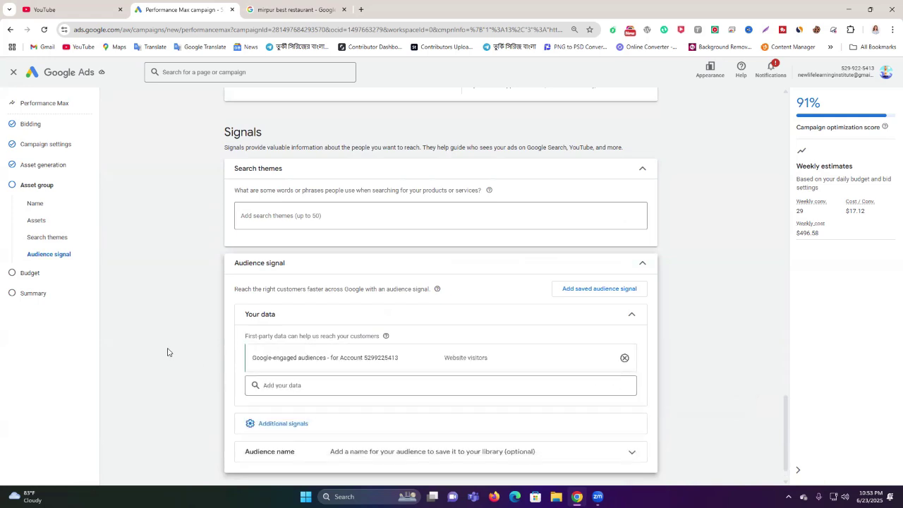
# Step: Expand the additional signals and add the Interests & detailed demographics and Demographics sections to the audience signal
pyautogui.click(283, 423)
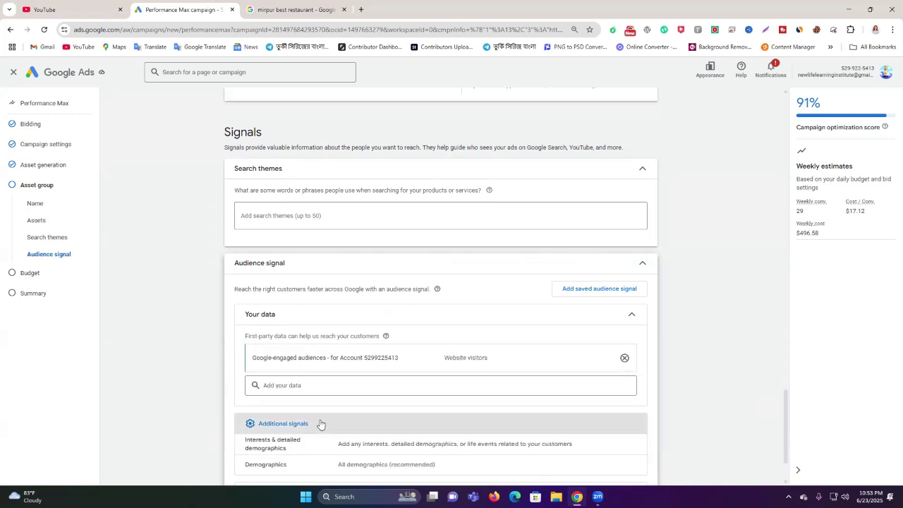
pyautogui.scroll(-1, 297, 395)
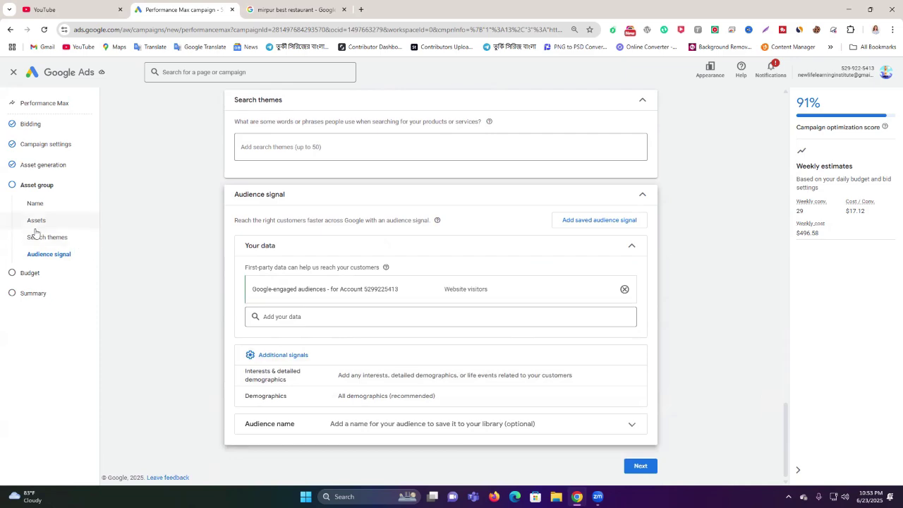
pyautogui.scroll(6, 430, 254)
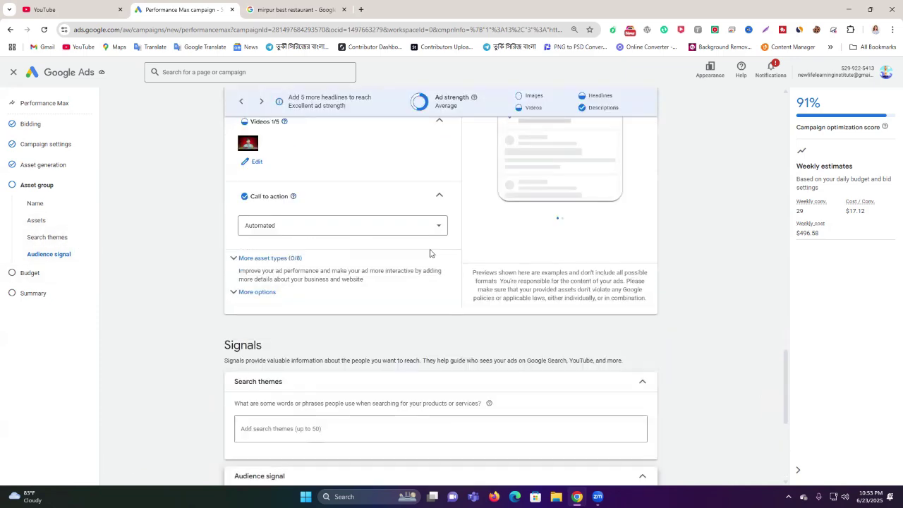
pyautogui.scroll(-3, 406, 268)
pyautogui.scroll(-3, 402, 270)
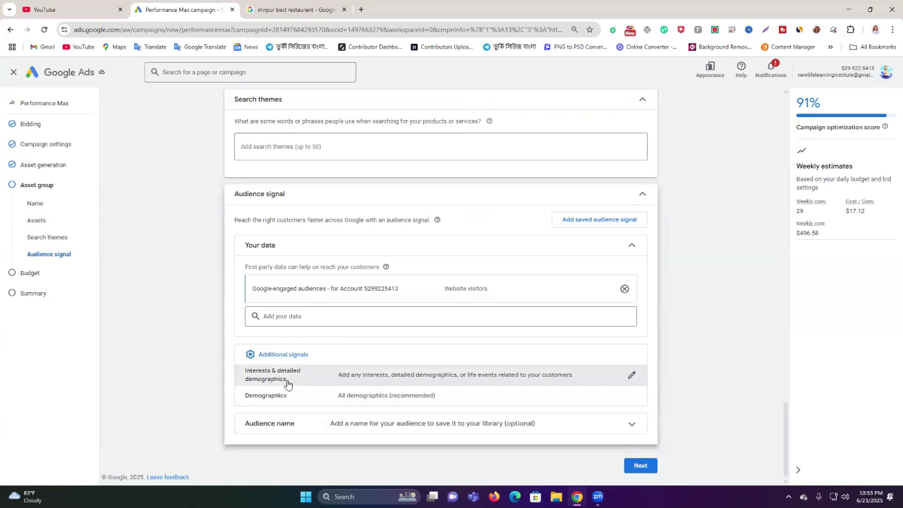
pyautogui.click(304, 377)
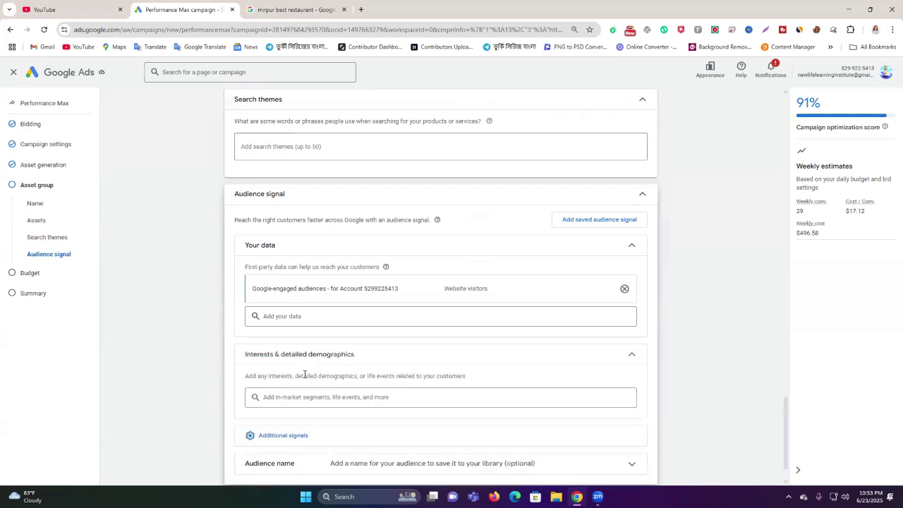
pyautogui.scroll(-1, 304, 375)
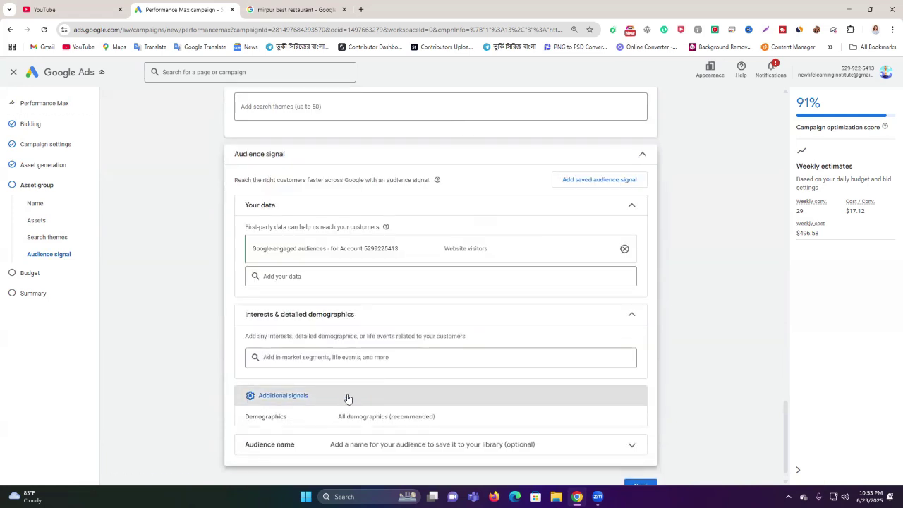
pyautogui.click(343, 417)
pyautogui.scroll(-2, 302, 397)
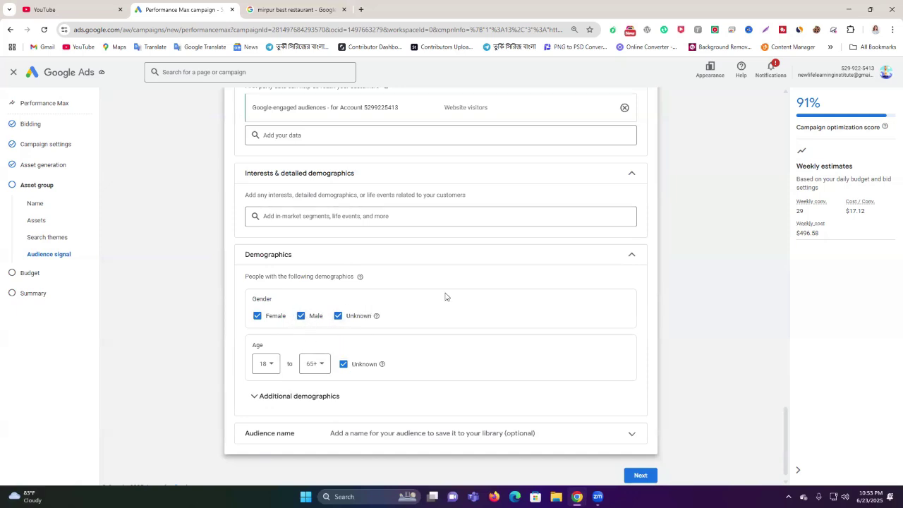
pyautogui.scroll(2, 410, 286)
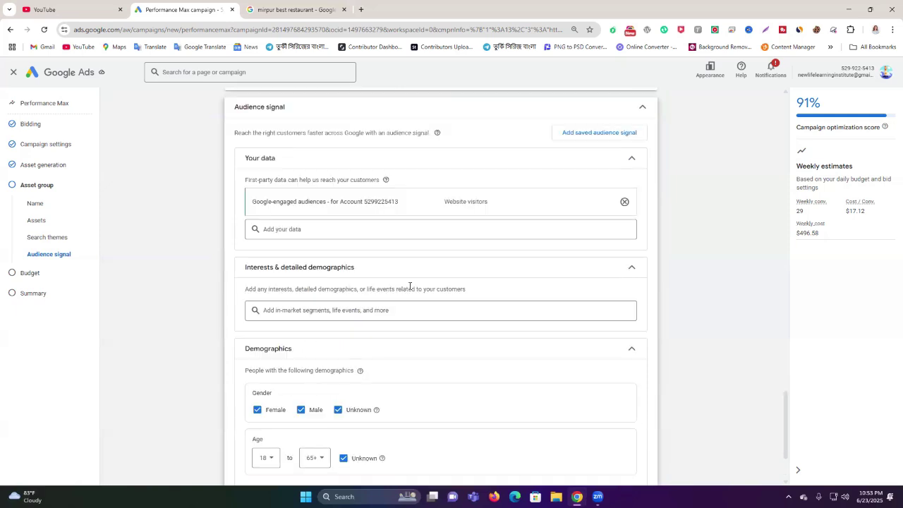
# Step: Add the Technology affinity segment to the audience signal's interests and detailed demographics
pyautogui.click(304, 314)
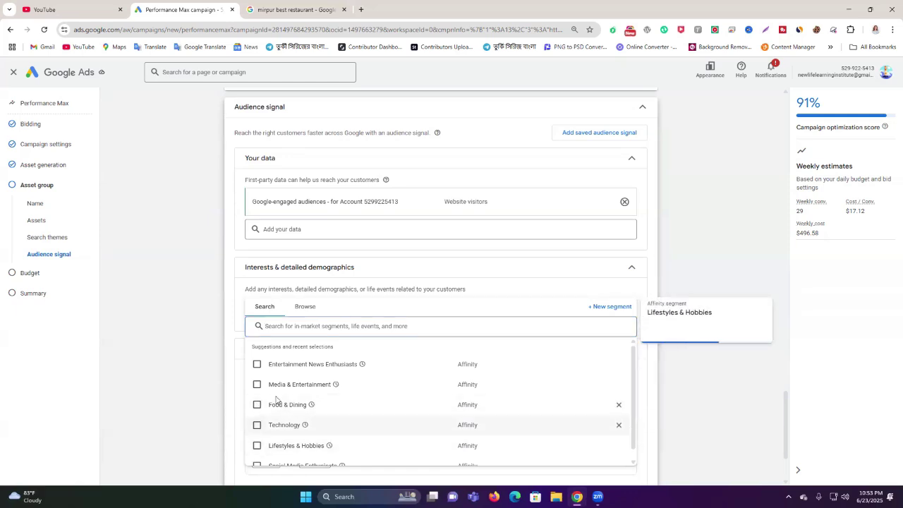
pyautogui.scroll(-1, 280, 395)
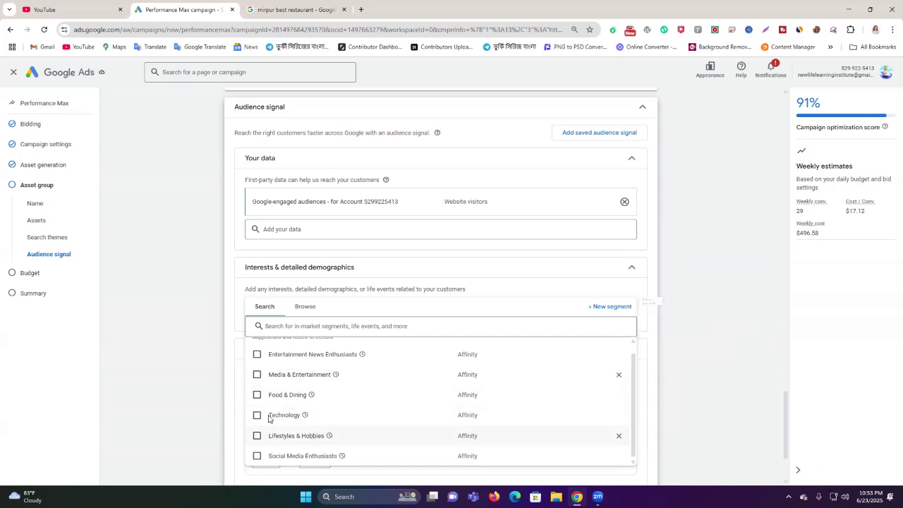
pyautogui.scroll(1, 269, 383)
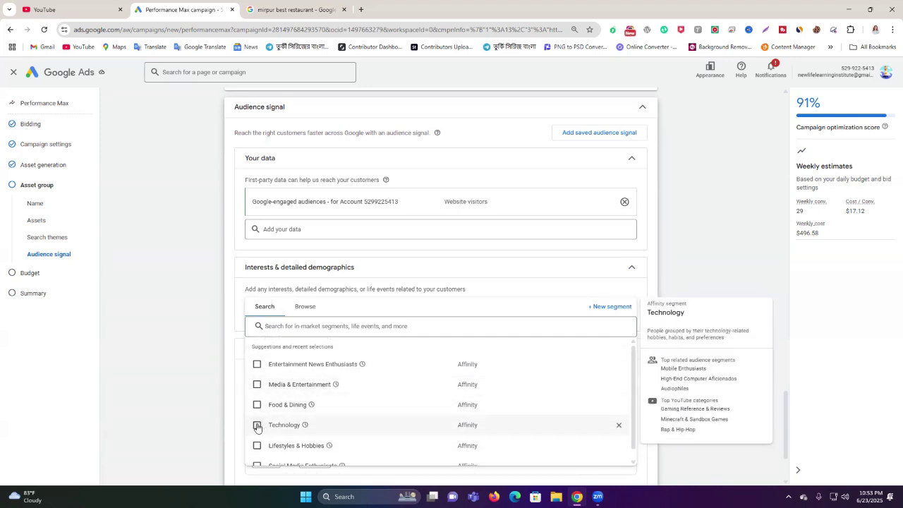
pyautogui.click(257, 426)
pyautogui.click(210, 392)
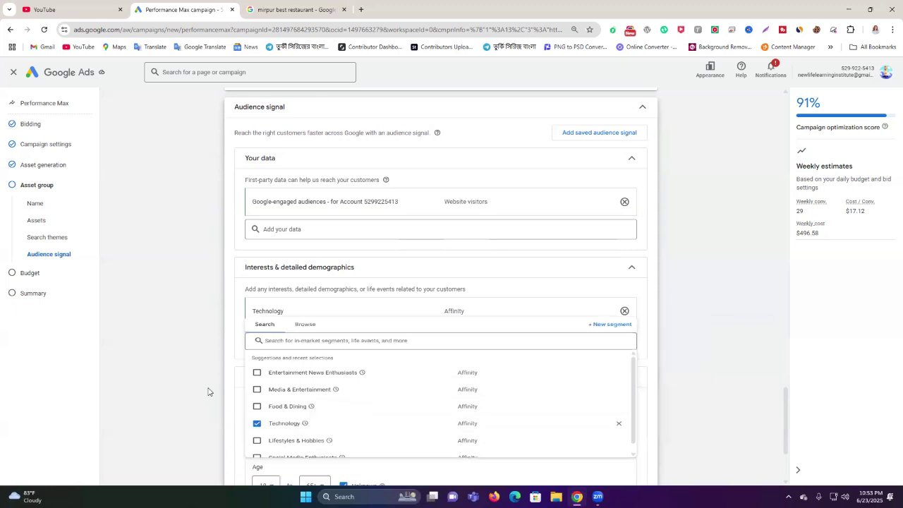
# Step: Open the optional audience name field, leave it blank and continue to the campaign budget
pyautogui.scroll(-1, 369, 392)
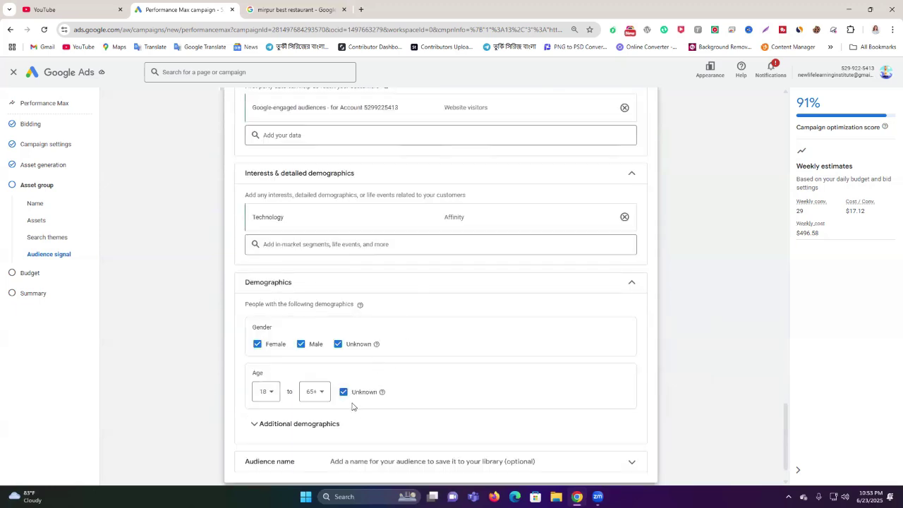
pyautogui.scroll(-1, 352, 407)
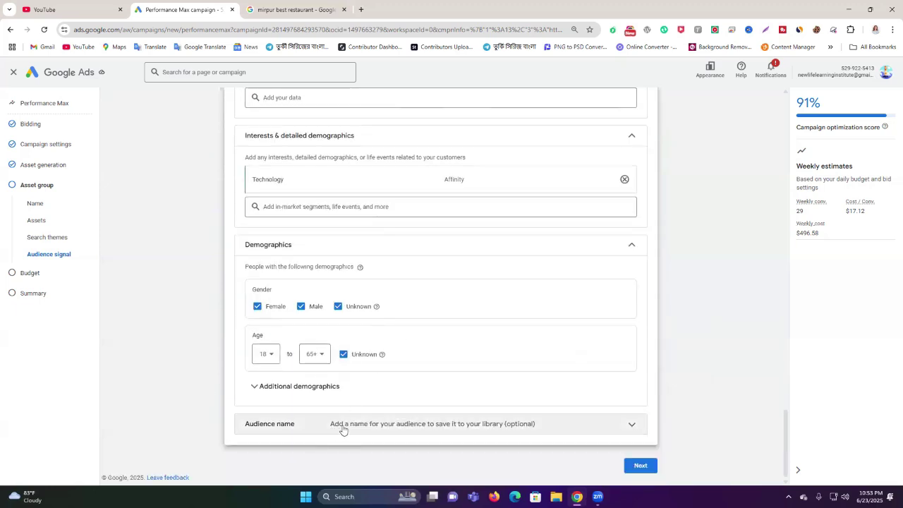
pyautogui.click(343, 428)
pyautogui.click(314, 409)
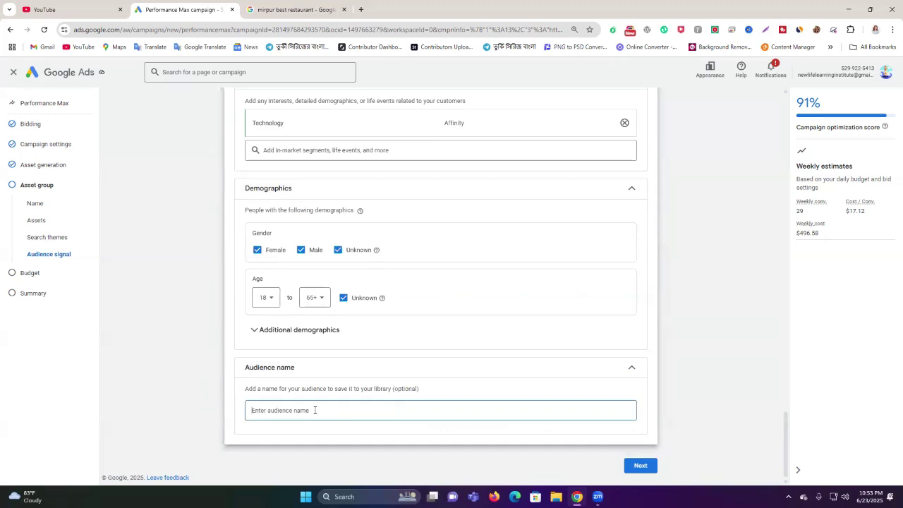
pyautogui.click(639, 467)
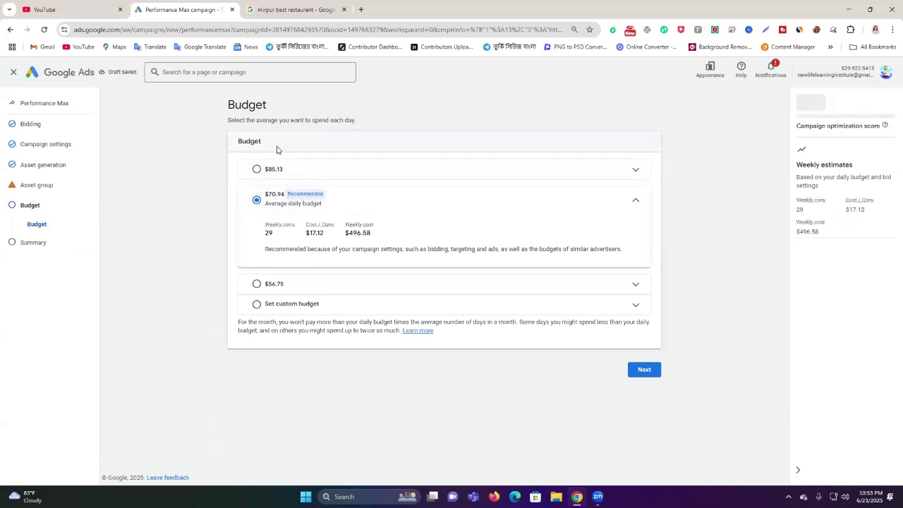
# Step: Select the recommended average daily budget of $70.94 and continue to the campaign summary
pyautogui.click(39, 185)
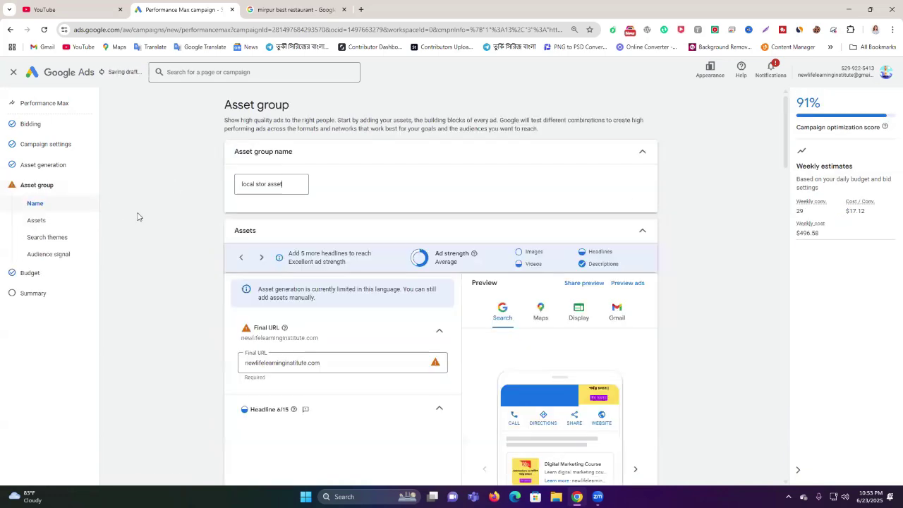
pyautogui.click(29, 274)
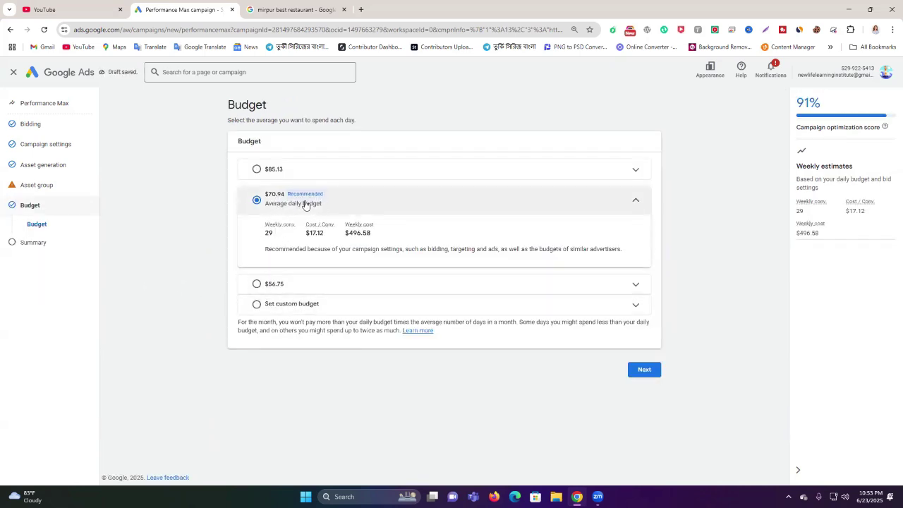
pyautogui.click(257, 305)
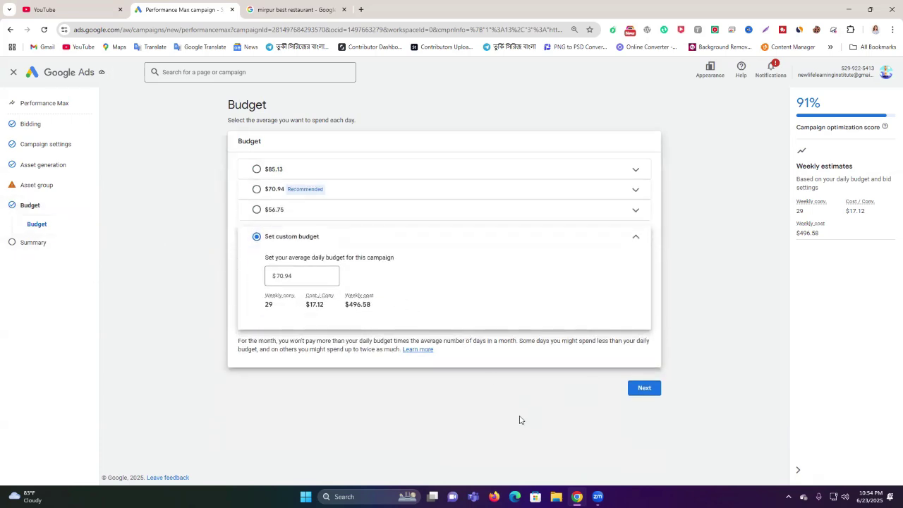
pyautogui.click(257, 189)
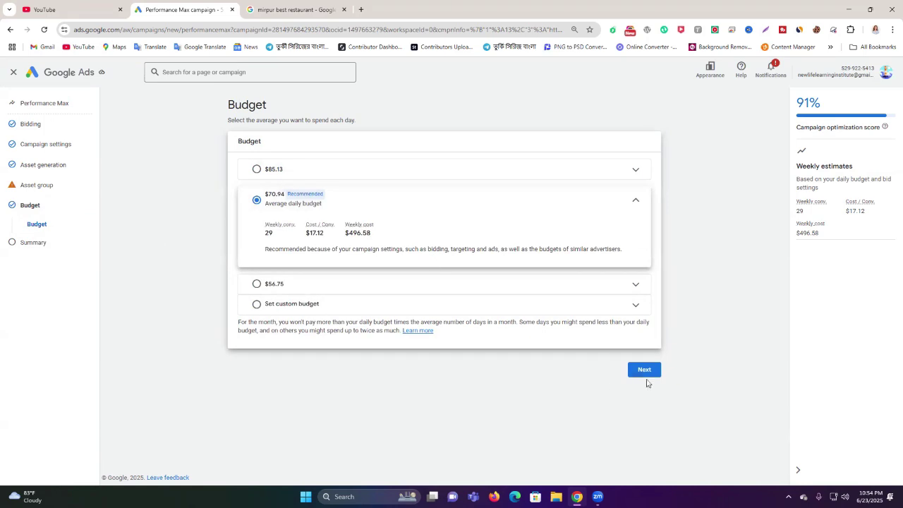
pyautogui.click(645, 372)
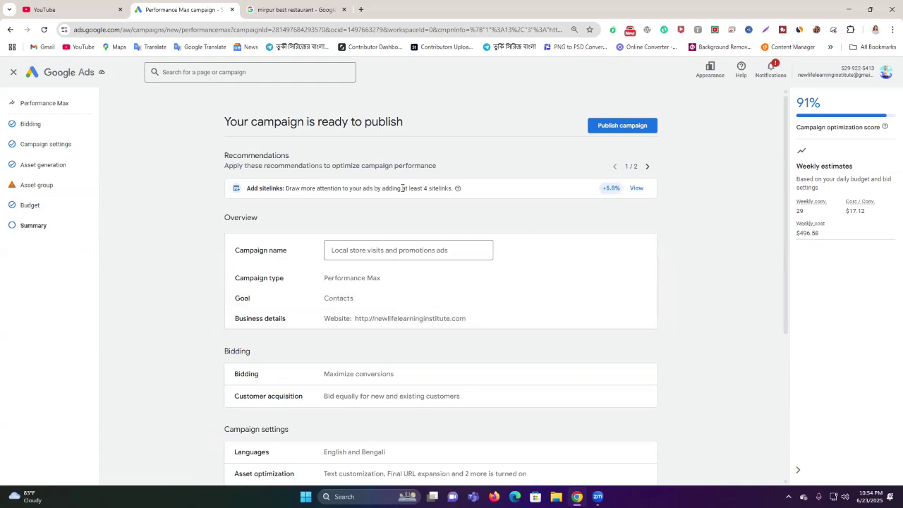
# Step: Review the bidding, campaign settings, asset group and budget in the campaign summary, and reopen the asset group
pyautogui.scroll(-3, 203, 230)
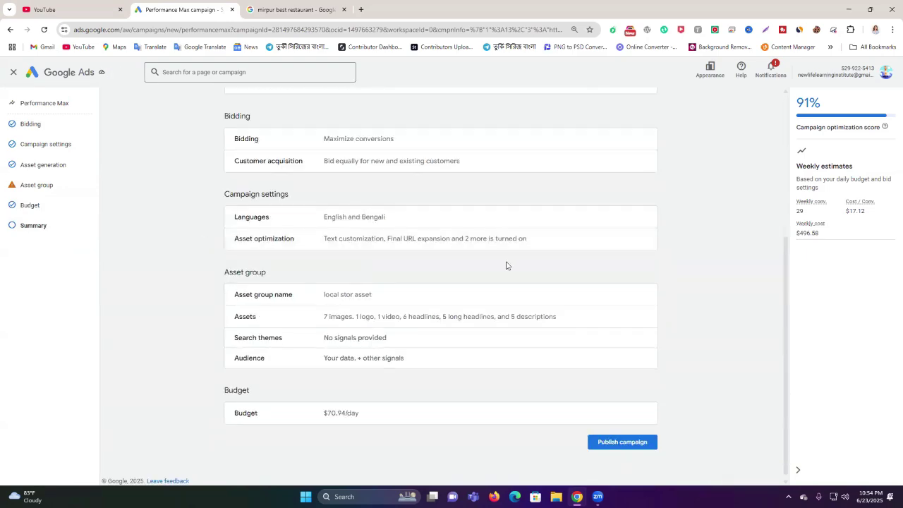
pyautogui.scroll(4, 417, 381)
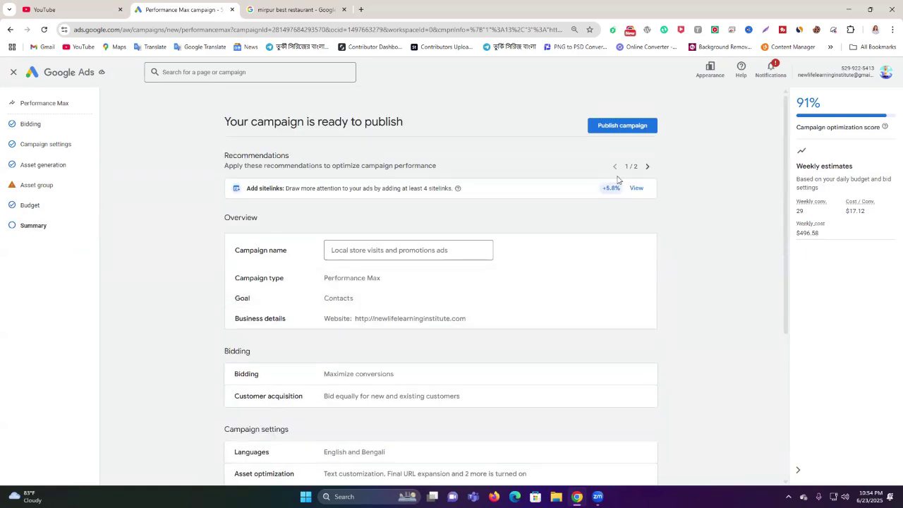
pyautogui.scroll(-3, 385, 288)
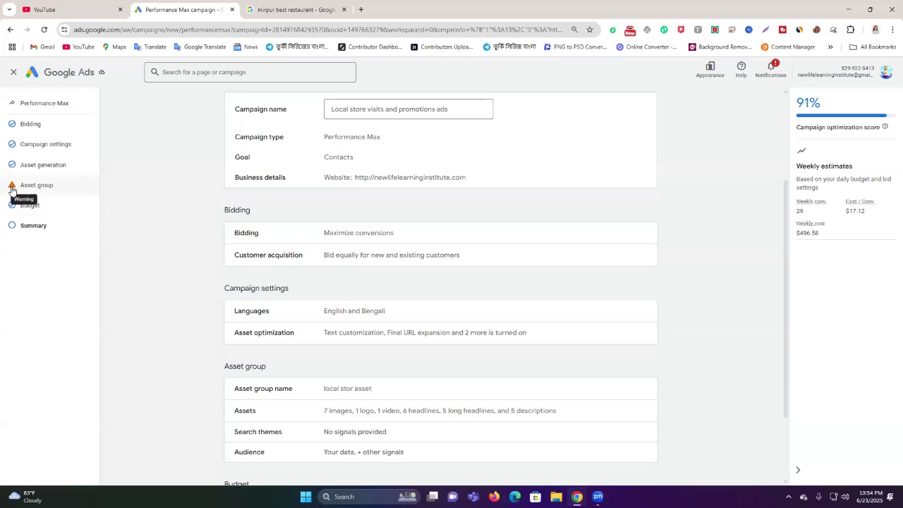
pyautogui.scroll(-3, 426, 268)
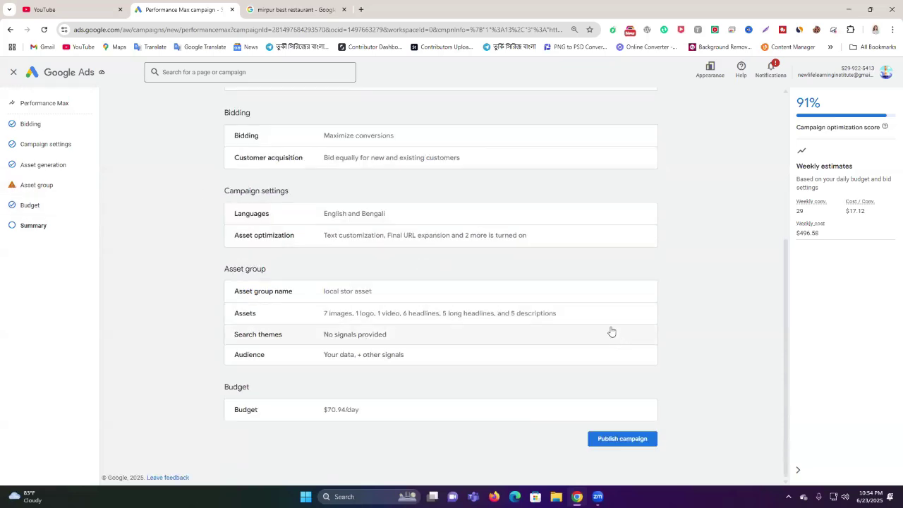
pyautogui.scroll(2, 331, 261)
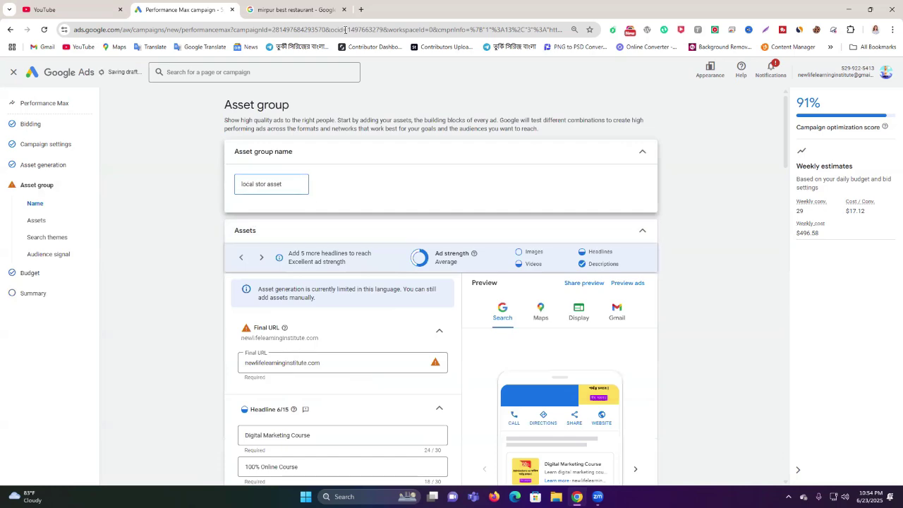
# Step: Find the marketing consultant's Google business profile in Bhuapur through a Google search and copy its share link
pyautogui.click(327, 6)
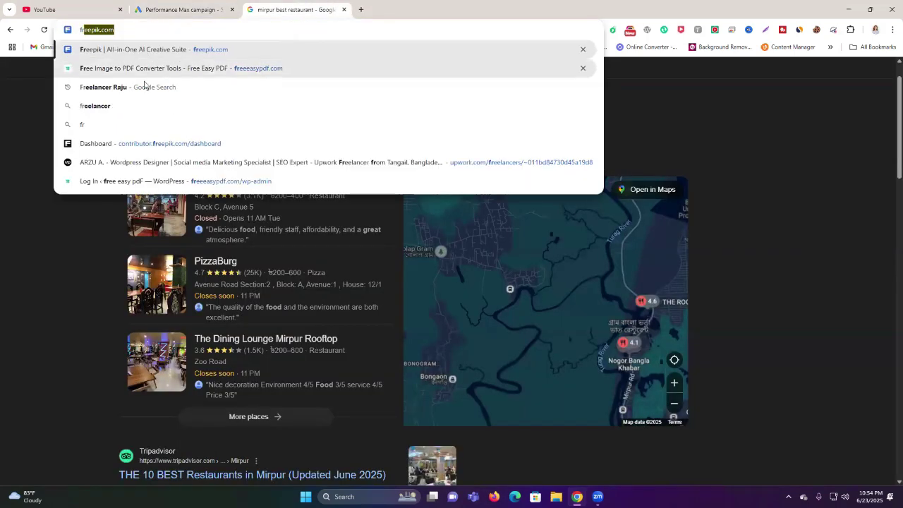
pyautogui.click(145, 86)
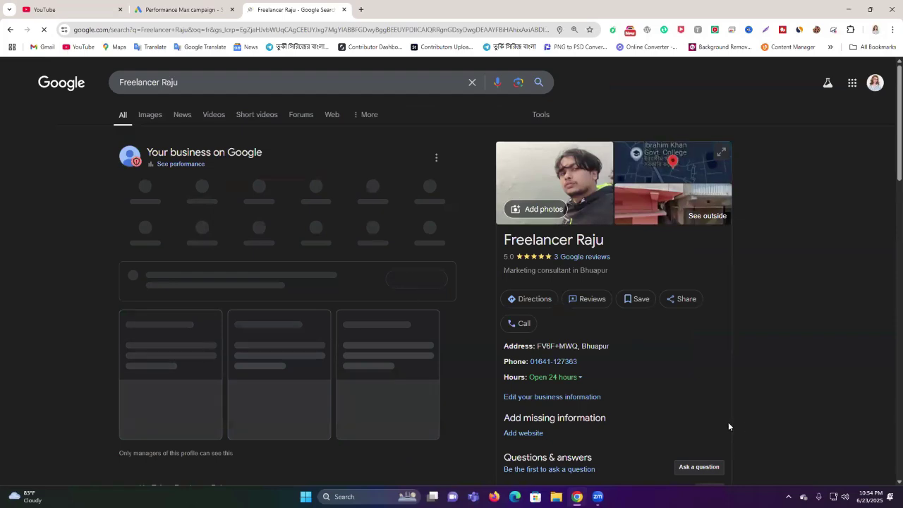
pyautogui.click(688, 301)
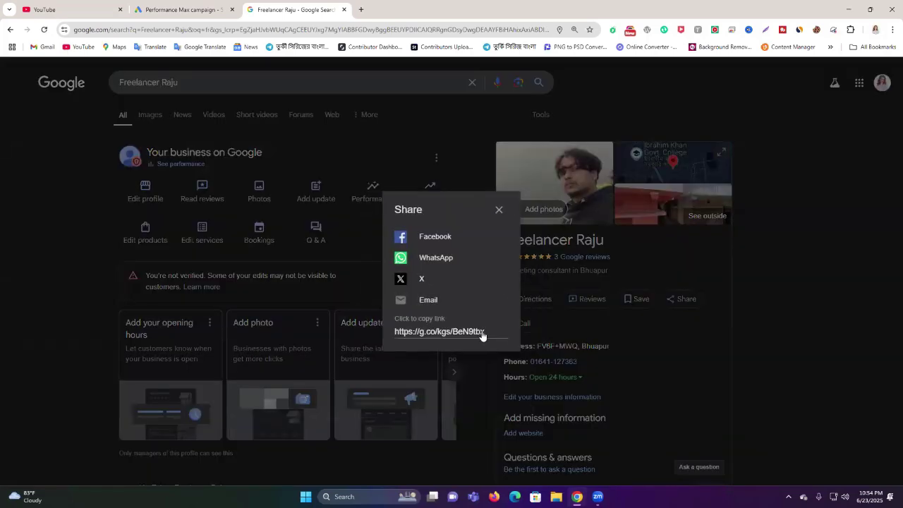
pyautogui.click(439, 331)
pyautogui.click(182, 9)
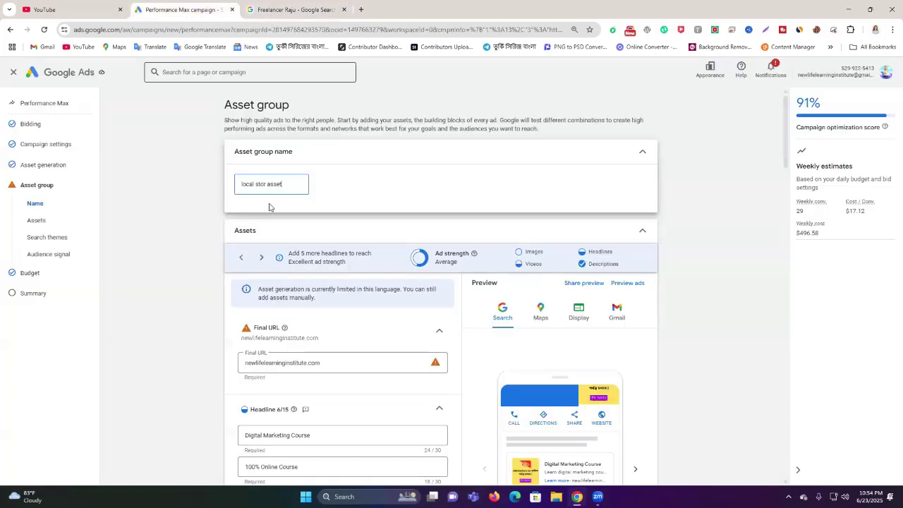
pyautogui.click(251, 359)
pyautogui.hotkey('ctrl', 'a')
pyautogui.write('https://g.co/kgs/BeN9tbx')
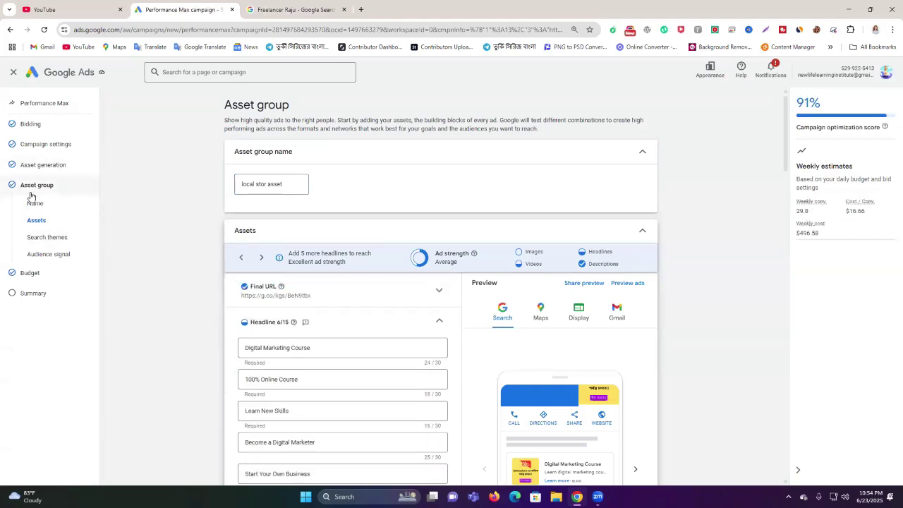
# Step: Open the Learn more link in the ad preview to check its landing page, and return to the asset group
pyautogui.scroll(-5, 377, 303)
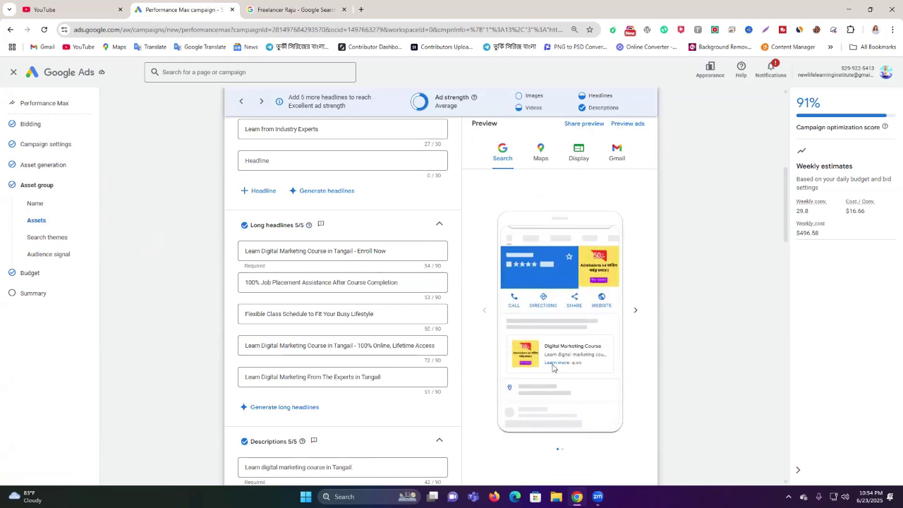
pyautogui.click(549, 365)
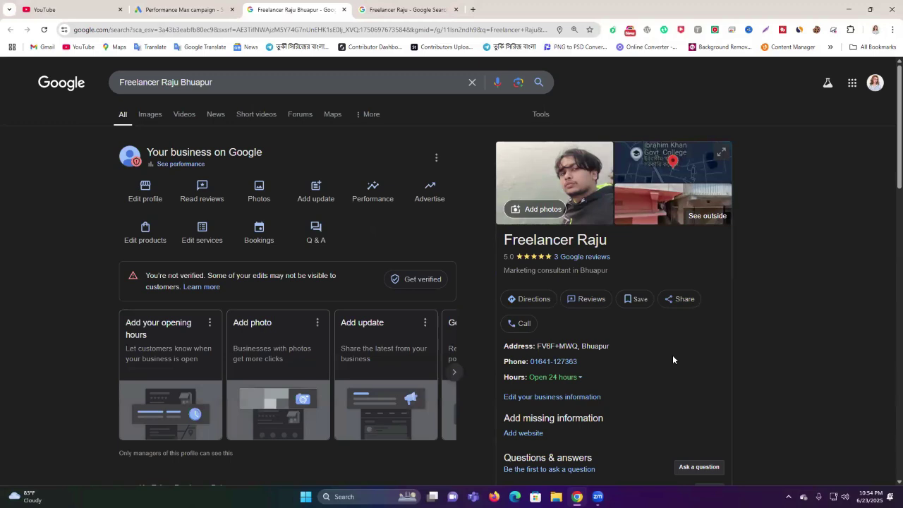
pyautogui.click(455, 10)
pyautogui.click(229, 7)
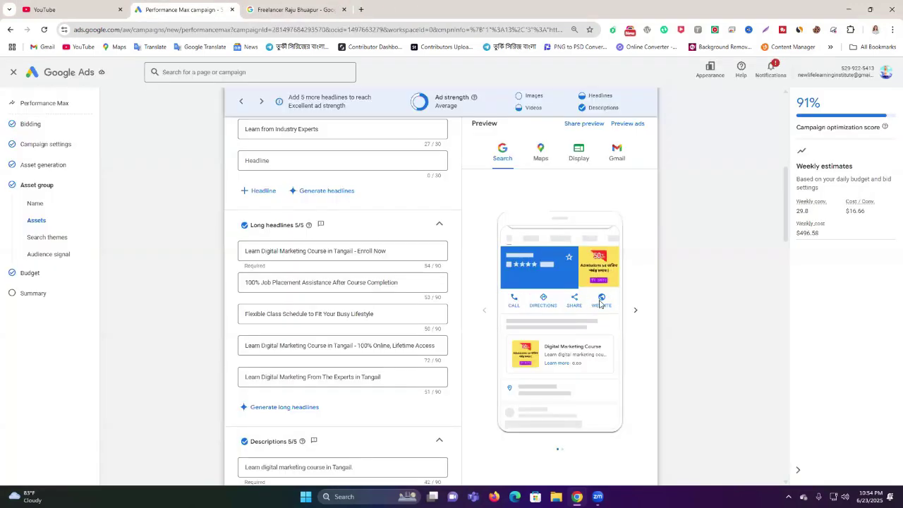
# Step: Check the remaining assets and signals of the asset group and continue past the budget to the campaign summary
pyautogui.scroll(-2, 411, 312)
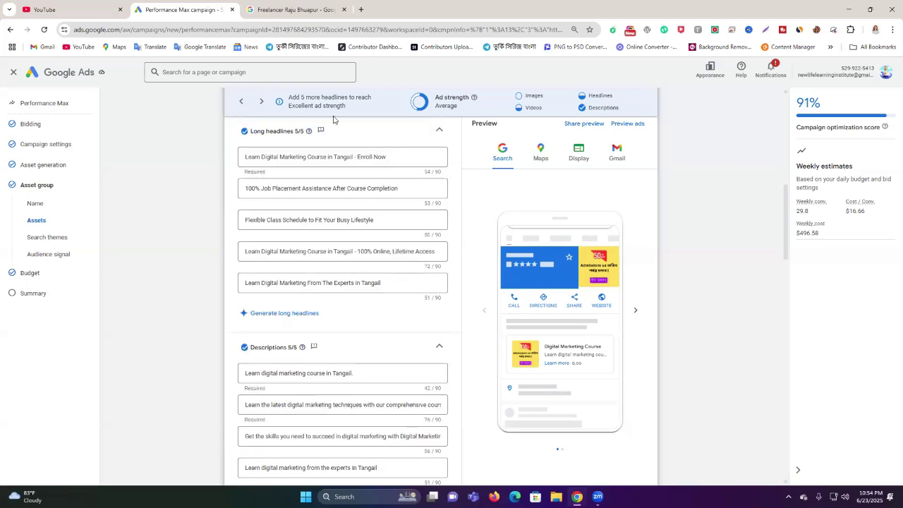
pyautogui.scroll(-5, 346, 205)
pyautogui.scroll(2, 348, 209)
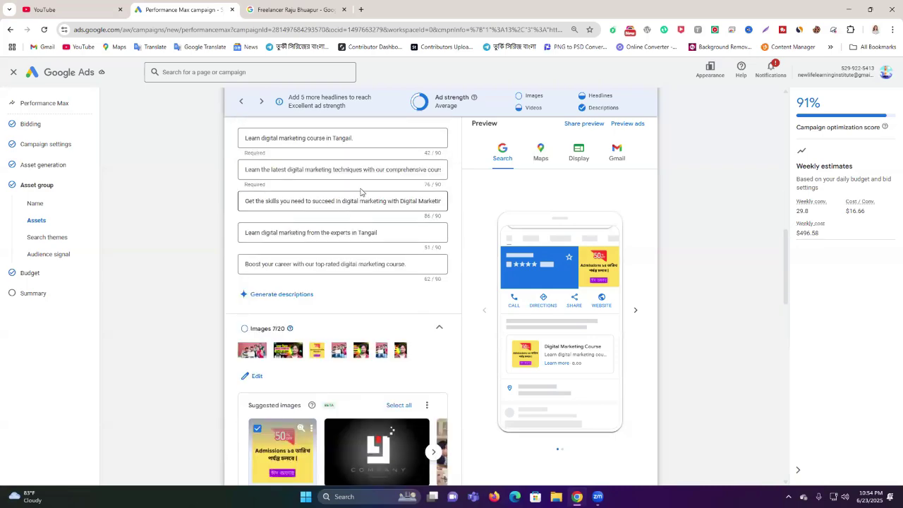
pyautogui.scroll(-4, 361, 192)
pyautogui.scroll(-15, 360, 192)
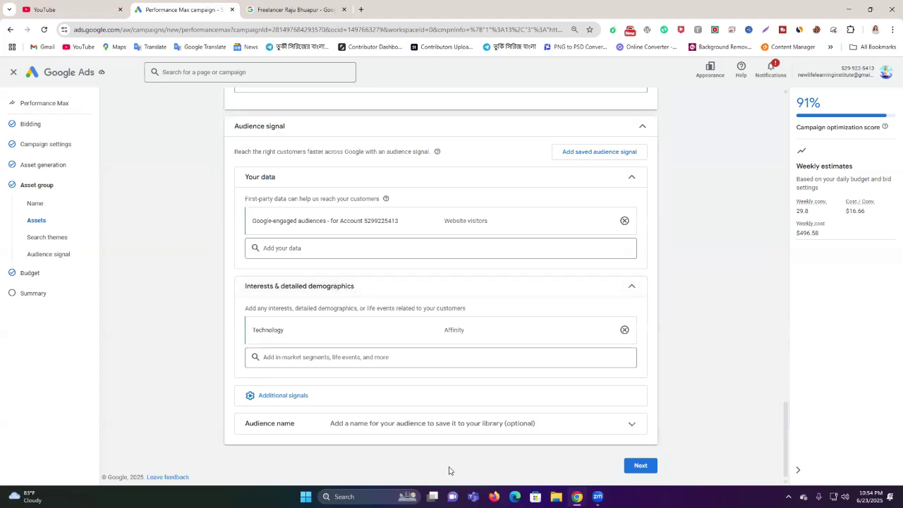
pyautogui.click(642, 465)
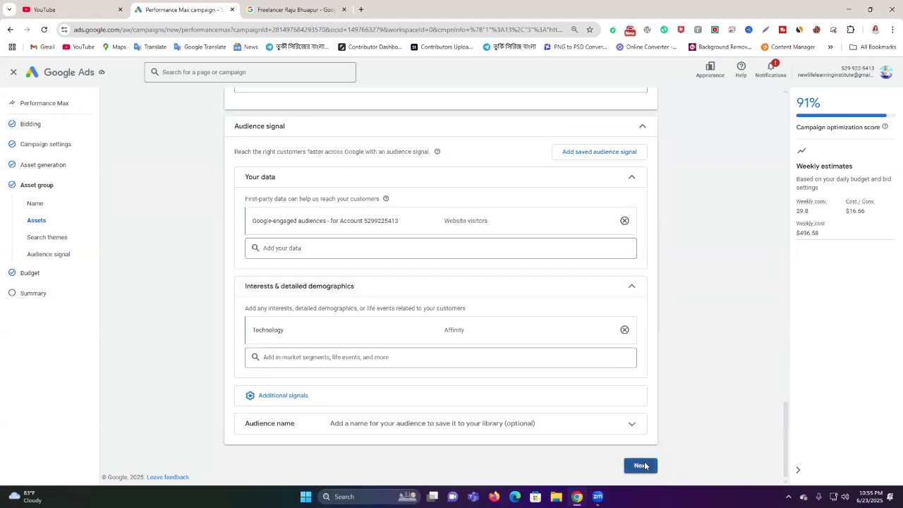
pyautogui.click(644, 418)
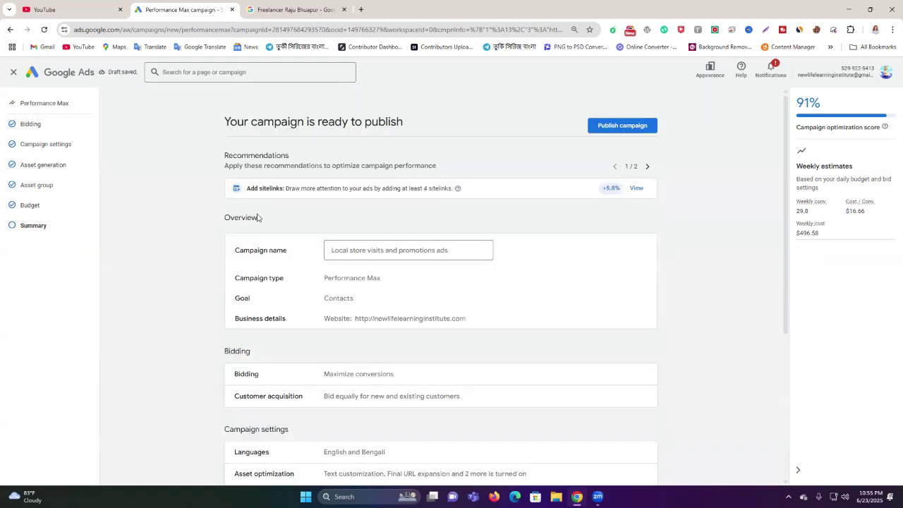
# Step: Review the campaign summary down to the budget and view the Add sitelinks recommendation
pyautogui.scroll(-5, 358, 228)
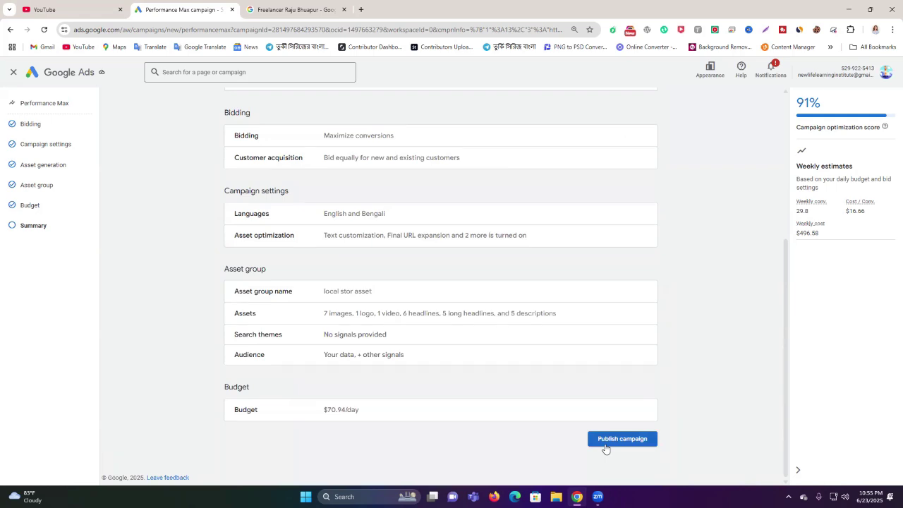
pyautogui.scroll(3, 357, 263)
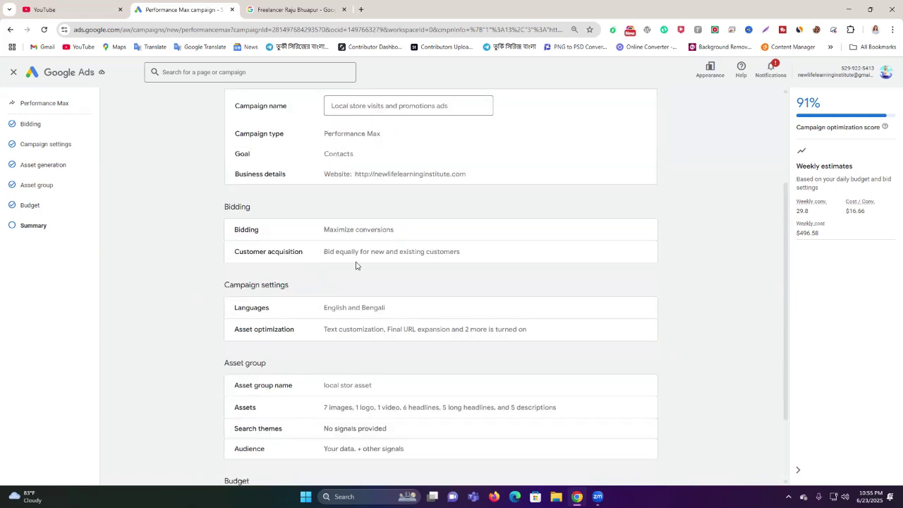
pyautogui.click(637, 188)
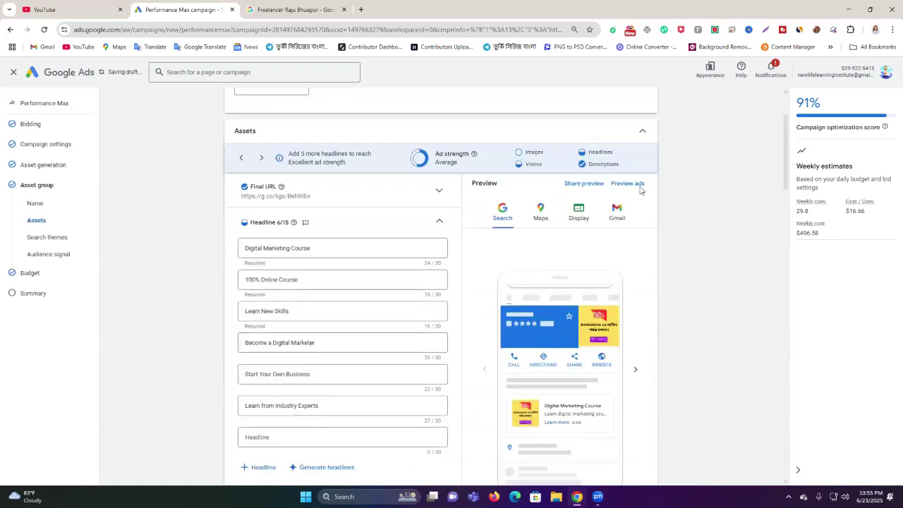
# Step: Look through the asset group's headlines, descriptions, images and search themes, and go to its audience signal section
pyautogui.scroll(-5, 383, 237)
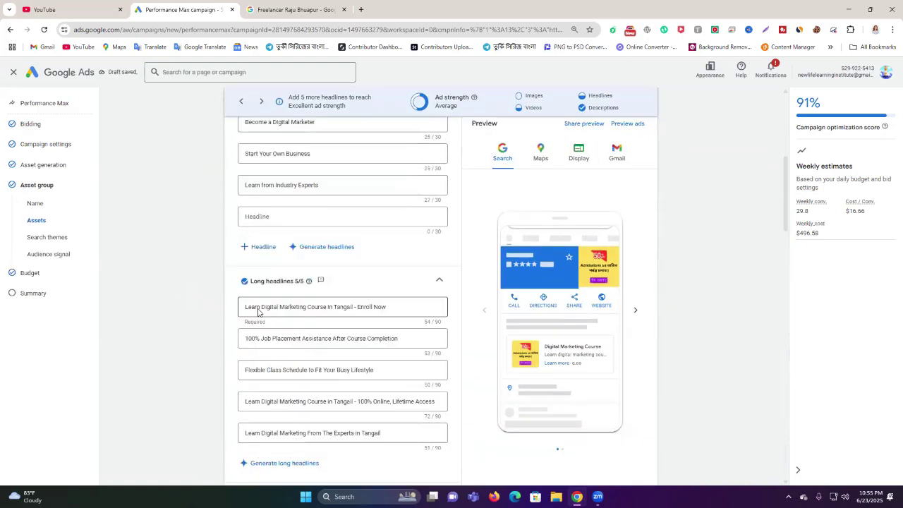
pyautogui.scroll(-3, 335, 333)
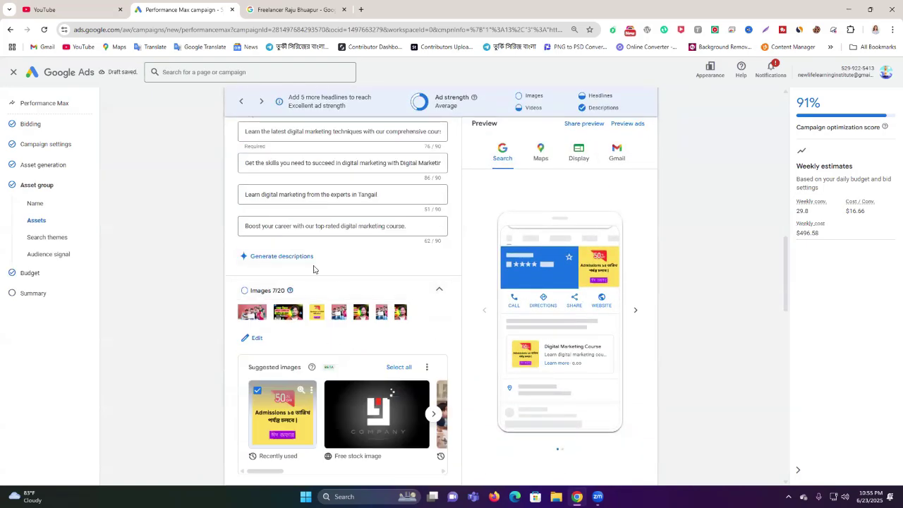
pyautogui.scroll(-10, 314, 269)
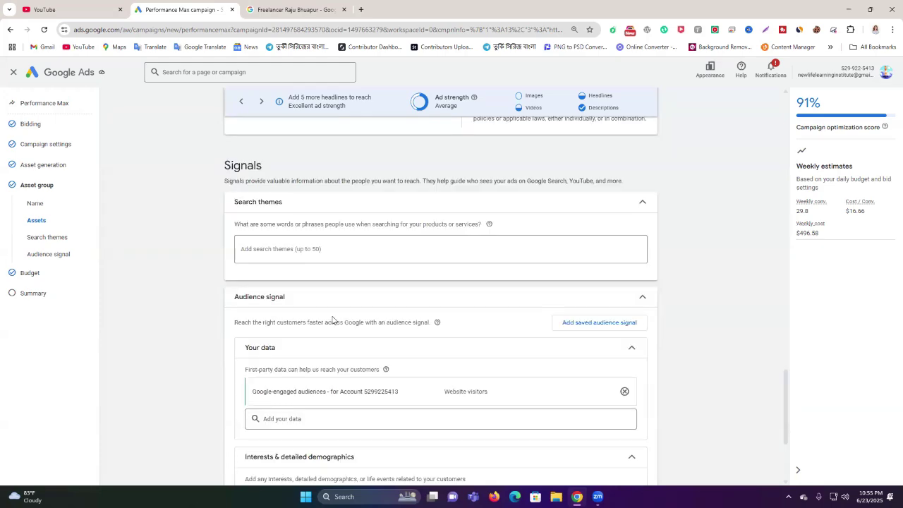
pyautogui.scroll(-3, 332, 320)
pyautogui.scroll(15, 332, 319)
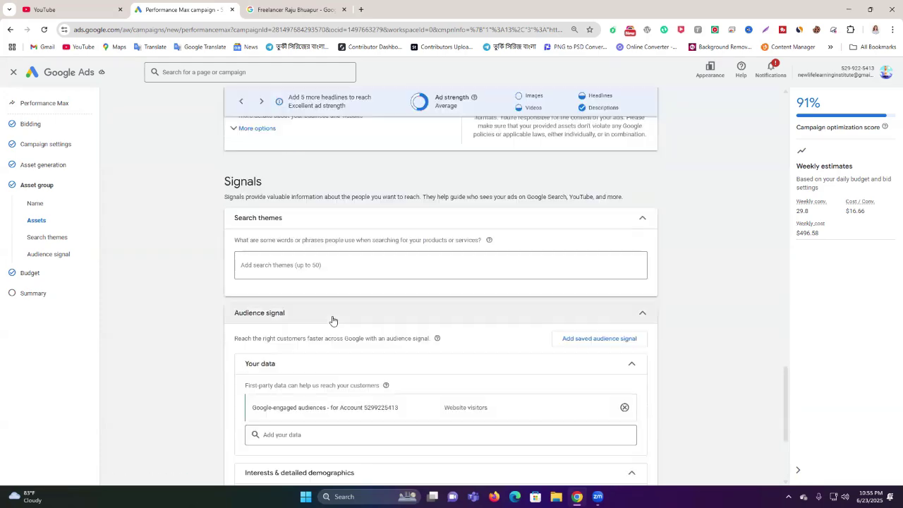
pyautogui.scroll(5, 332, 318)
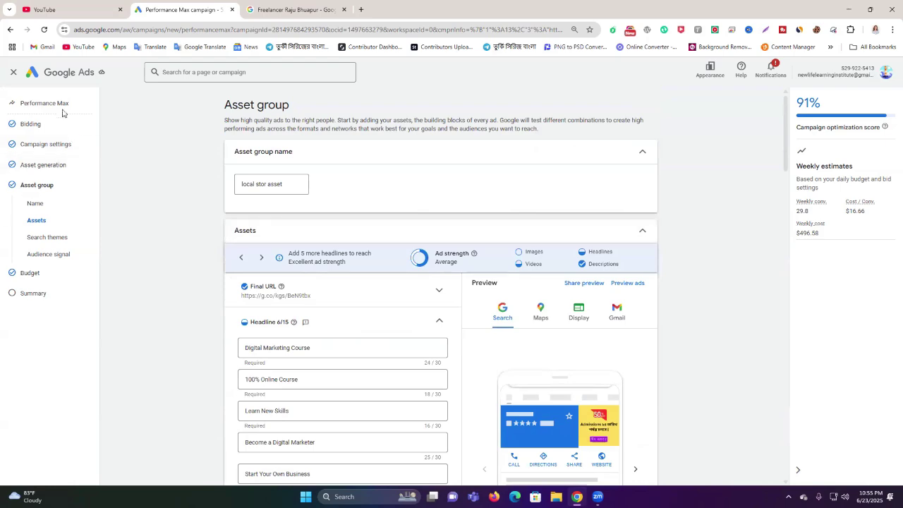
pyautogui.click(54, 252)
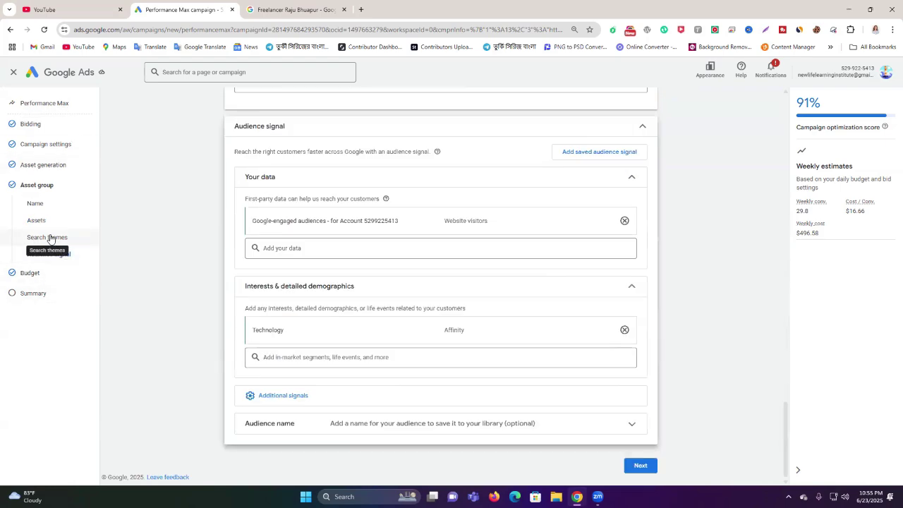